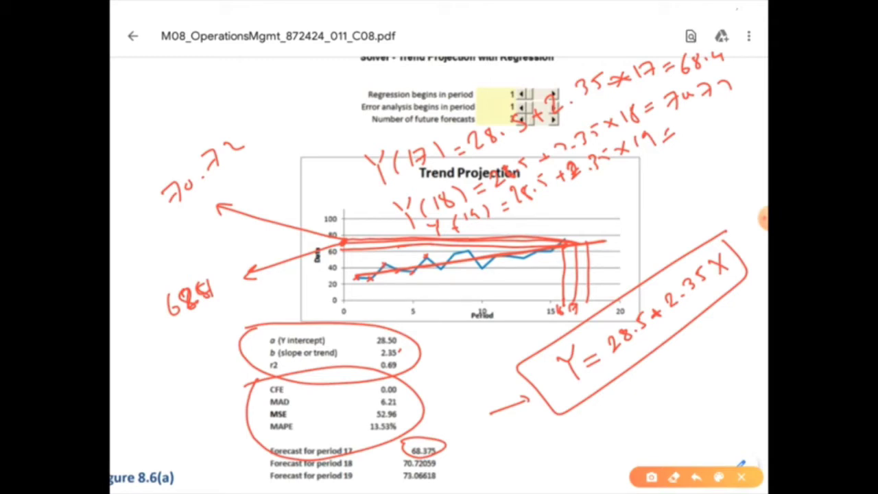
Circle the period 19 forecast, and write 73.066 as the Y(19) result with its regression expression outlined
{"action": "mouse_move", "coordinate": [422, 468]}
{"action": "left_mouse_down"}
{"action": "mouse_move", "coordinate": [428, 487]}
{"action": "mouse_move", "coordinate": [458, 468]}
{"action": "left_mouse_up"}
{"action": "mouse_move", "coordinate": [678, 122]}
{"action": "left_mouse_down"}
{"action": "mouse_move", "coordinate": [693, 129]}
{"action": "mouse_move", "coordinate": [680, 141]}
{"action": "mouse_move", "coordinate": [692, 126]}
{"action": "left_mouse_up"}
{"action": "mouse_move", "coordinate": [693, 116]}
{"action": "left_mouse_down"}
{"action": "mouse_move", "coordinate": [702, 130]}
{"action": "mouse_move", "coordinate": [733, 114]}
{"action": "left_mouse_up"}
{"action": "left_click", "coordinate": [709, 126]}
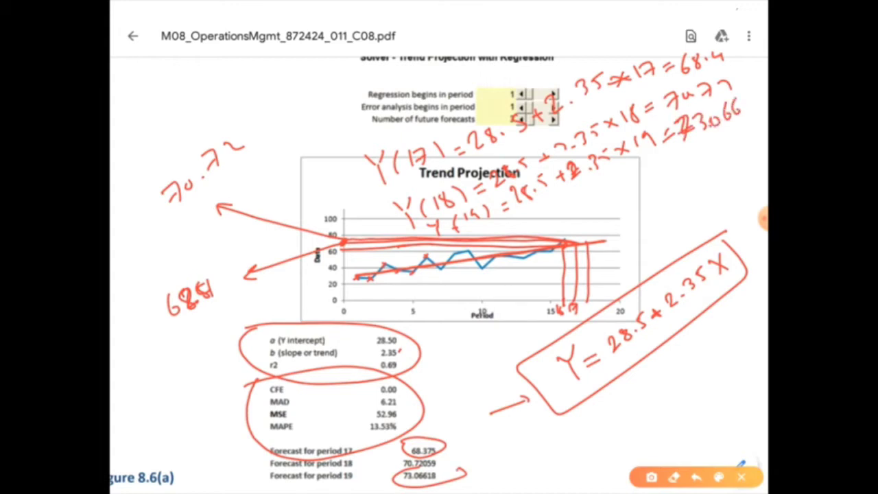
{"action": "mouse_move", "coordinate": [659, 153]}
{"action": "left_mouse_down"}
{"action": "mouse_move", "coordinate": [504, 206]}
{"action": "mouse_move", "coordinate": [676, 143]}
{"action": "left_mouse_up"}
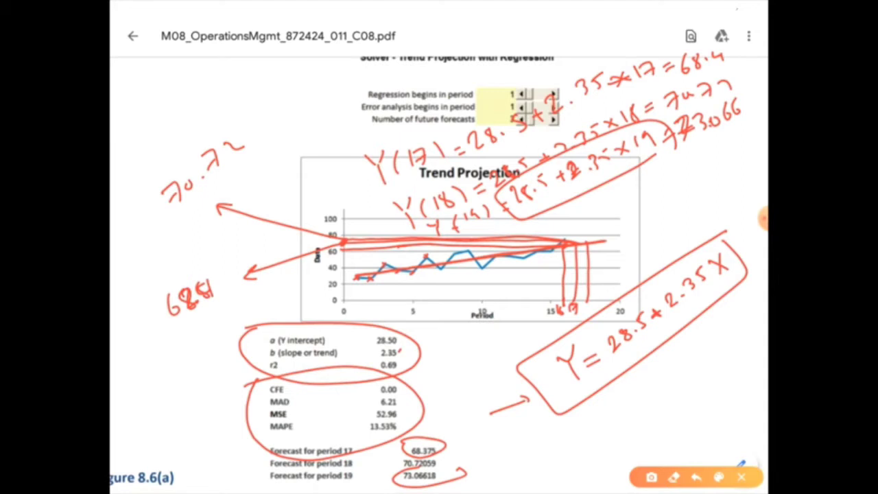
{"action": "left_click", "coordinate": [741, 477]}
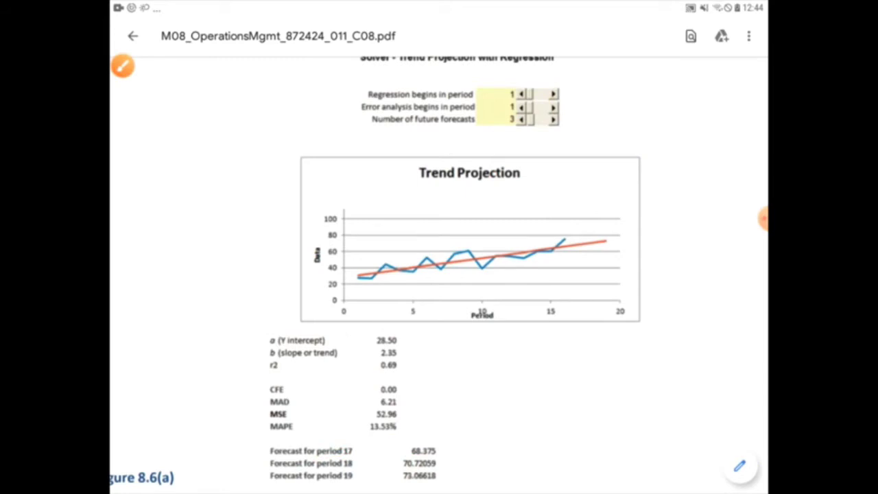
Draw arrows pointing to the CFE, MAD, MSE and MAPE rows below the trend projection chart
{"action": "scroll", "coordinate": [439, 274], "scroll_direction": "down", "scroll_amount": 2}
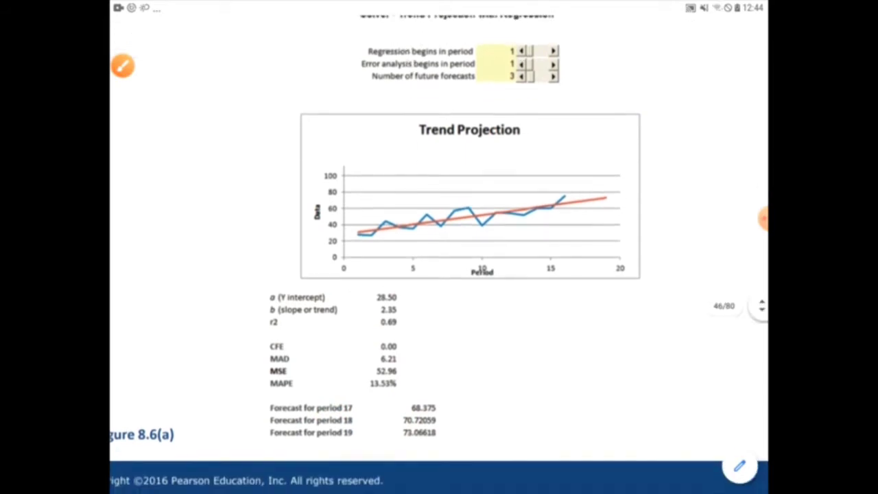
{"action": "left_click", "coordinate": [119, 66]}
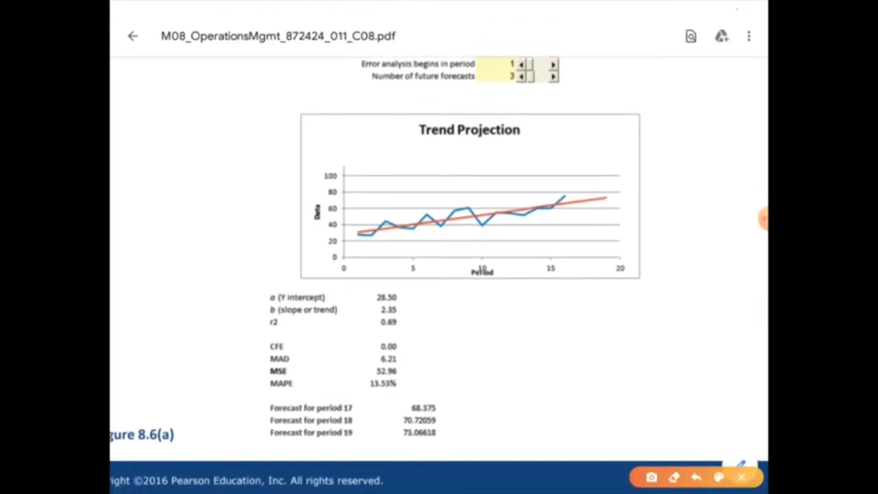
{"action": "mouse_move", "coordinate": [228, 364]}
{"action": "left_mouse_down"}
{"action": "mouse_move", "coordinate": [261, 359]}
{"action": "mouse_move", "coordinate": [255, 366]}
{"action": "left_mouse_up"}
{"action": "mouse_move", "coordinate": [233, 381]}
{"action": "left_mouse_down"}
{"action": "mouse_move", "coordinate": [262, 371]}
{"action": "mouse_move", "coordinate": [259, 395]}
{"action": "left_mouse_up"}
{"action": "left_click_drag", "start_coordinate": [228, 351], "coordinate": [256, 347]}
{"action": "left_click_drag", "start_coordinate": [250, 345], "coordinate": [260, 348]}
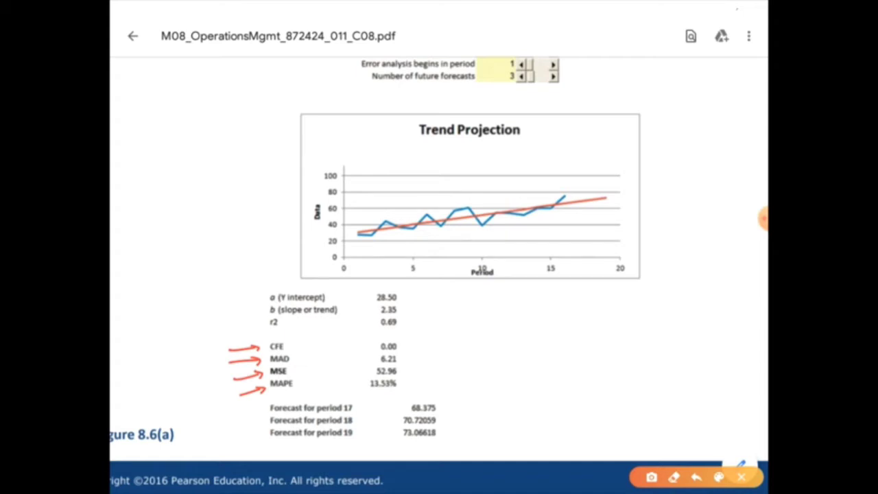
{"action": "mouse_move", "coordinate": [240, 330]}
{"action": "left_mouse_down"}
{"action": "mouse_move", "coordinate": [268, 410]}
{"action": "mouse_move", "coordinate": [445, 343]}
{"action": "mouse_move", "coordinate": [236, 330]}
{"action": "left_mouse_up"}
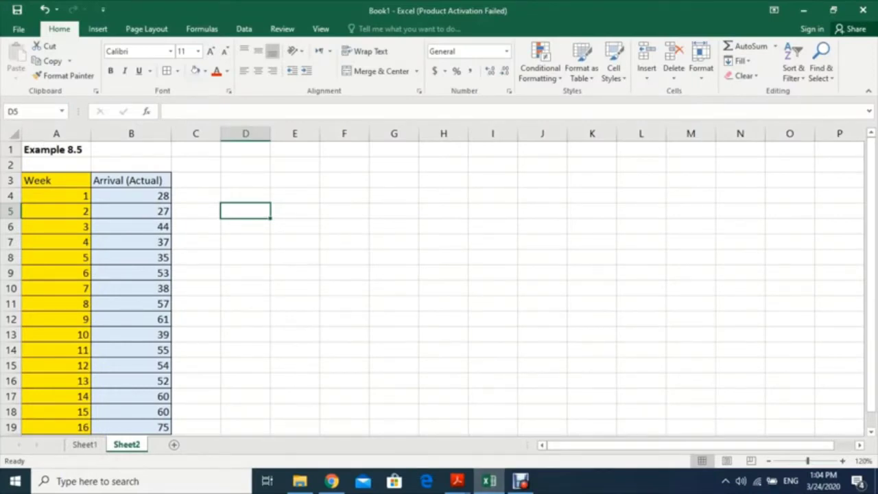
Examine the Week and Arrival (Actual) columns of Example 8.5 on Sheet2 in the Excel workbook
{"action": "scroll", "coordinate": [439, 288], "scroll_direction": "down", "scroll_amount": 1}
{"action": "scroll", "coordinate": [439, 288], "scroll_direction": "up", "scroll_amount": 1}
{"action": "left_click_drag", "start_coordinate": [56, 180], "coordinate": [56, 428]}
{"action": "left_click", "coordinate": [56, 211]}
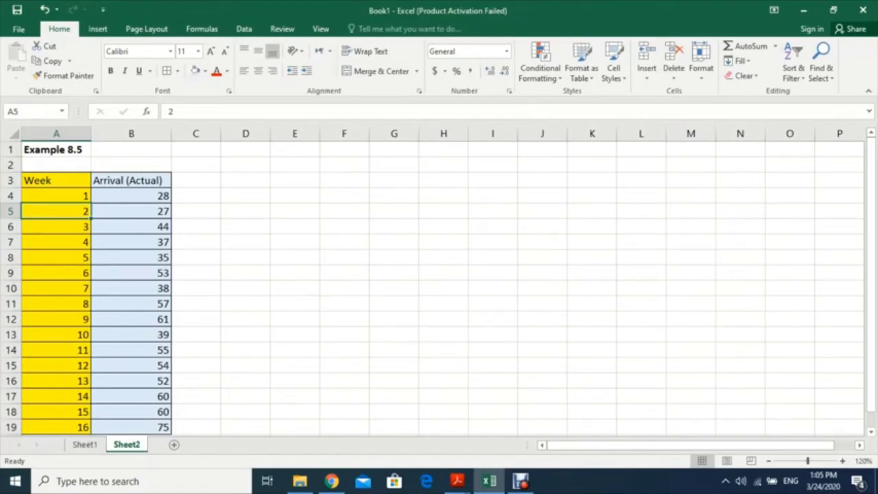
{"action": "left_click_drag", "start_coordinate": [57, 196], "coordinate": [92, 370]}
{"action": "scroll", "coordinate": [91, 370], "scroll_direction": "up", "scroll_amount": 2}
{"action": "scroll", "coordinate": [91, 370], "scroll_direction": "down", "scroll_amount": 1}
{"action": "scroll", "coordinate": [91, 370], "scroll_direction": "up", "scroll_amount": 1}
{"action": "left_click", "coordinate": [131, 197]}
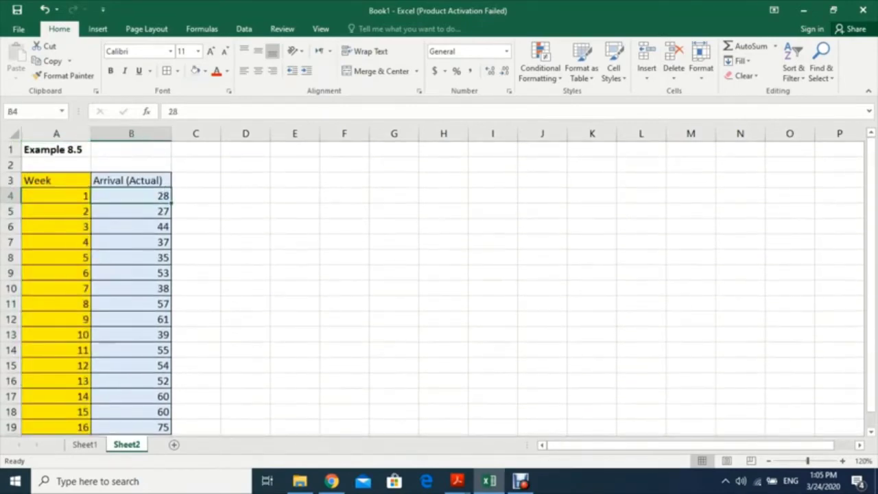
{"action": "left_click", "coordinate": [131, 180]}
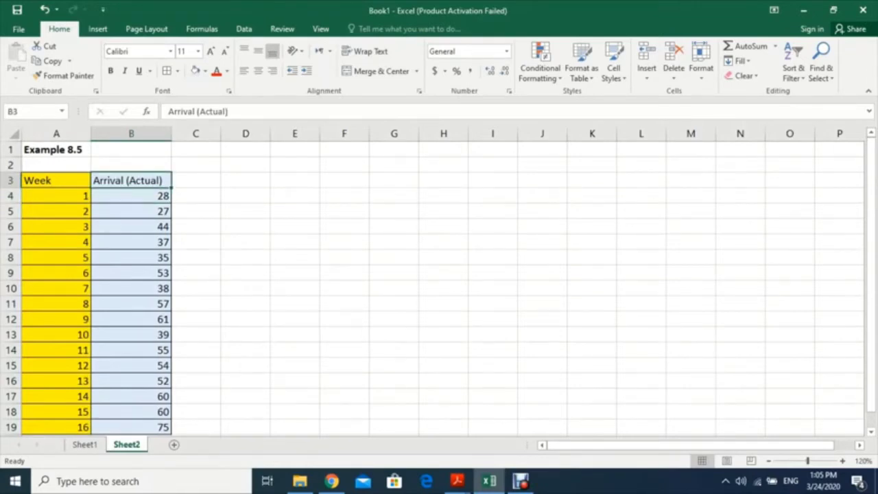
{"action": "key", "text": "Return"}
{"action": "key", "text": "Return"}
{"action": "scroll", "coordinate": [439, 288], "scroll_direction": "down", "scroll_amount": 1}
{"action": "scroll", "coordinate": [439, 288], "scroll_direction": "up", "scroll_amount": 1}
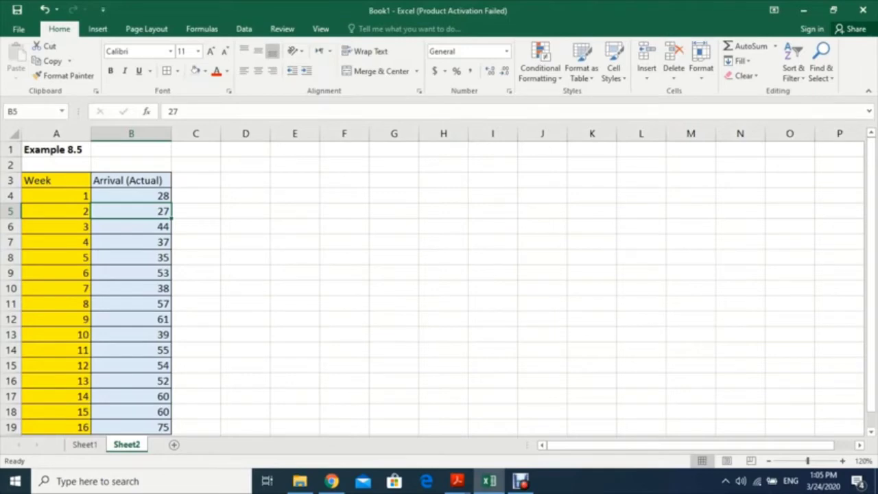
Insert a markers-only scatter chart from the week and arrival data in A4:B19
{"action": "left_click_drag", "start_coordinate": [56, 195], "coordinate": [131, 426]}
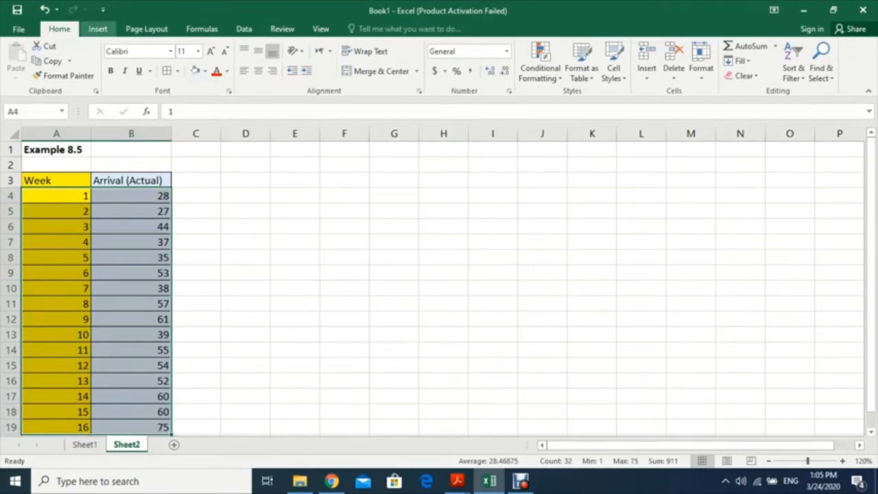
{"action": "left_click", "coordinate": [98, 29]}
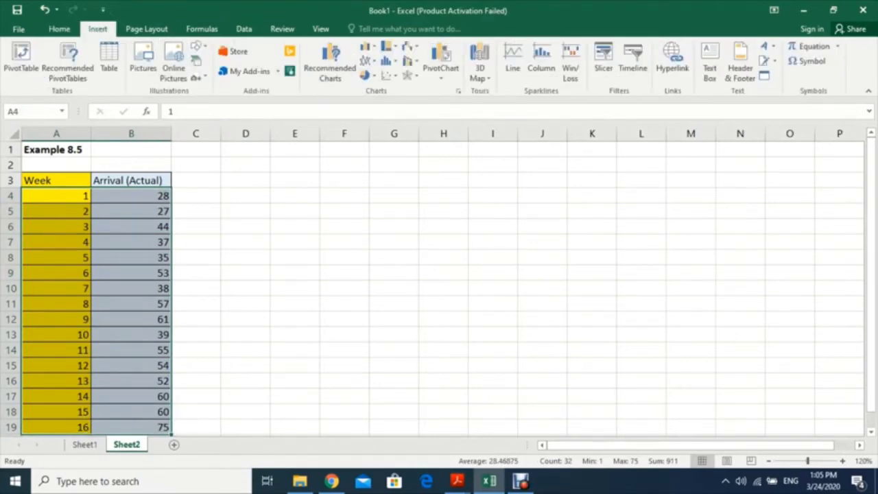
{"action": "left_click", "coordinate": [389, 76]}
{"action": "left_click", "coordinate": [398, 117]}
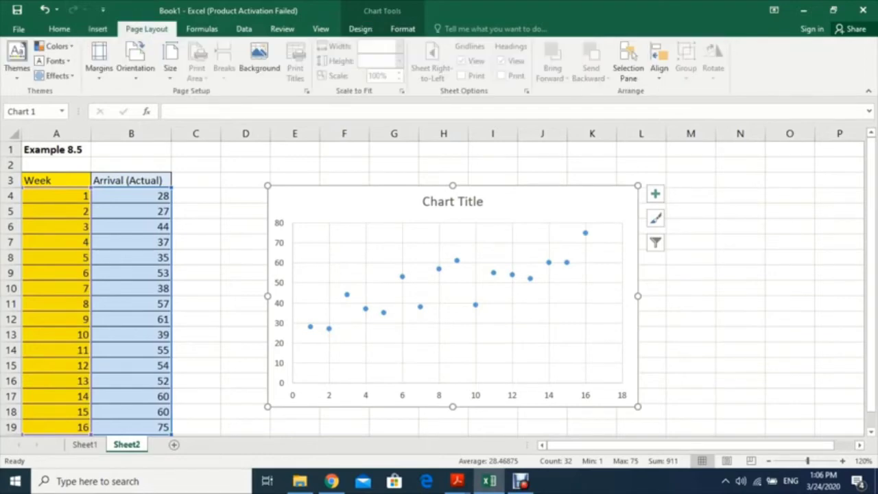
{"action": "left_click", "coordinate": [146, 29]}
{"action": "left_click", "coordinate": [282, 28]}
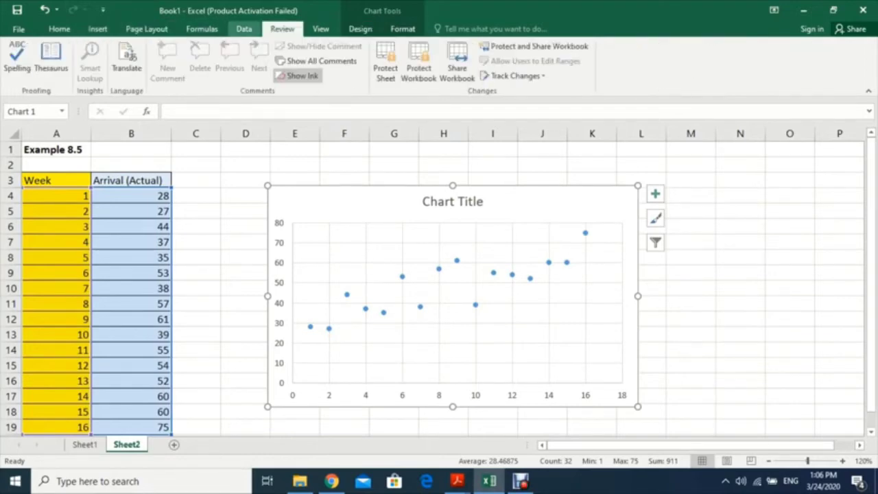
{"action": "left_click", "coordinate": [244, 29]}
{"action": "left_click", "coordinate": [360, 29]}
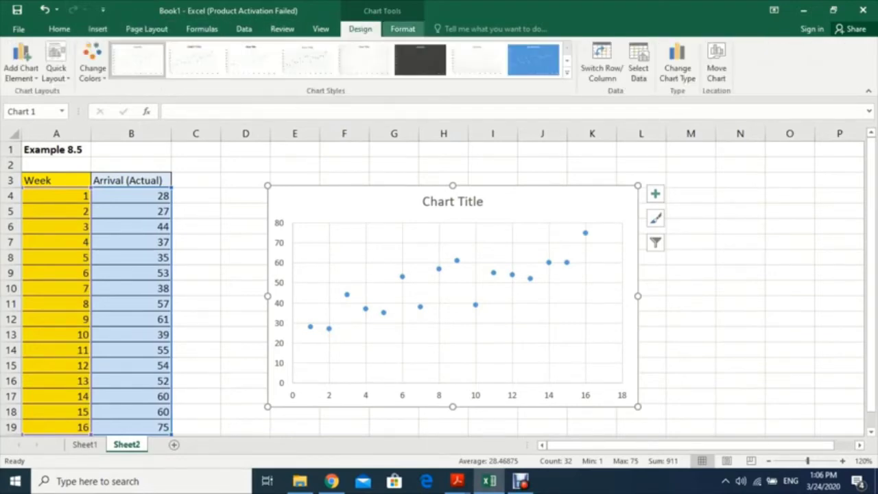
{"action": "left_click", "coordinate": [403, 29]}
{"action": "left_click", "coordinate": [243, 29]}
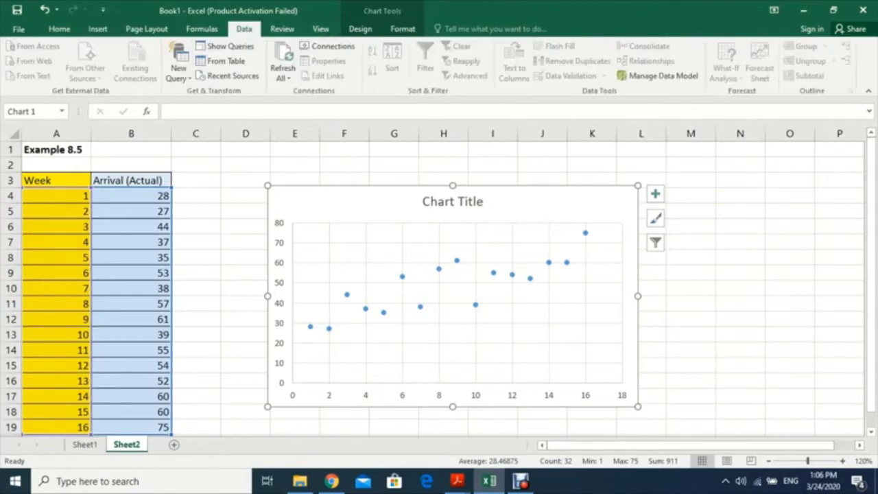
{"action": "left_click", "coordinate": [282, 29]}
{"action": "left_click", "coordinate": [146, 29]}
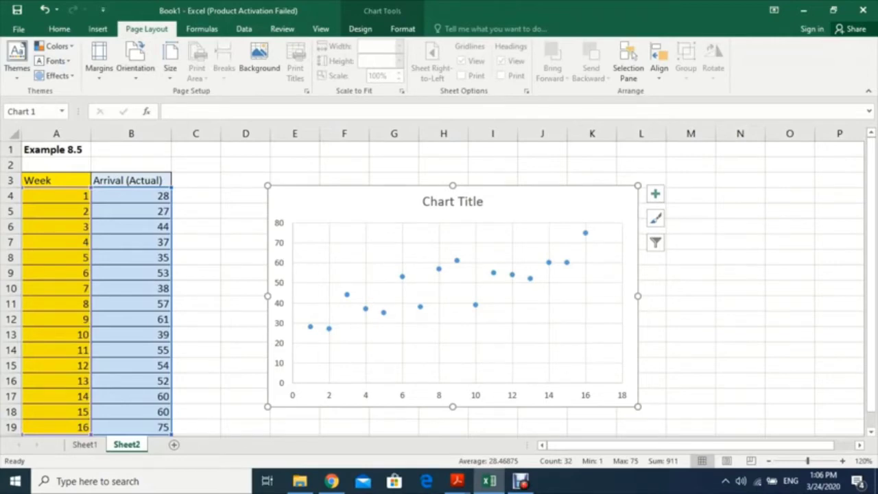
{"action": "left_click", "coordinate": [98, 28]}
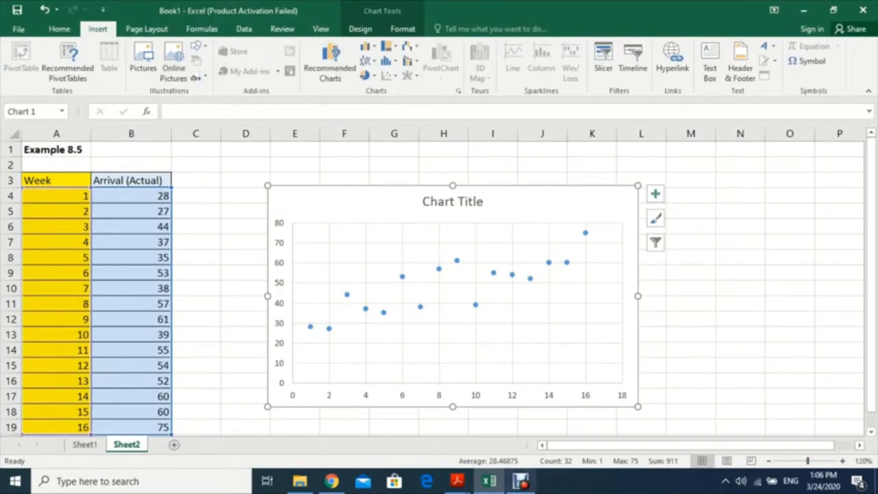
{"action": "left_click", "coordinate": [520, 480]}
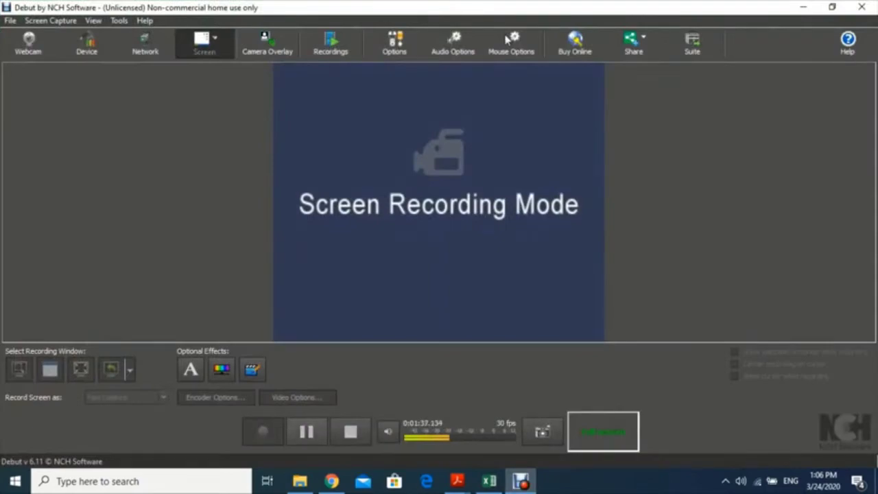
{"action": "left_click", "coordinate": [306, 431]}
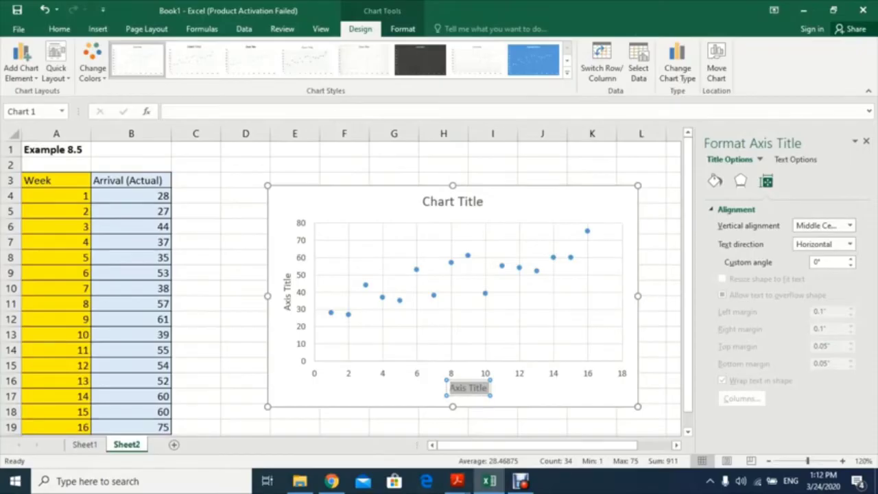
Set the chart's horizontal axis title to "Time (weeks)"
{"action": "triple_click", "coordinate": [480, 388]}
{"action": "type", "text": "Tile"}
{"action": "key", "text": "BackSpace"}
{"action": "key", "text": "BackSpace"}
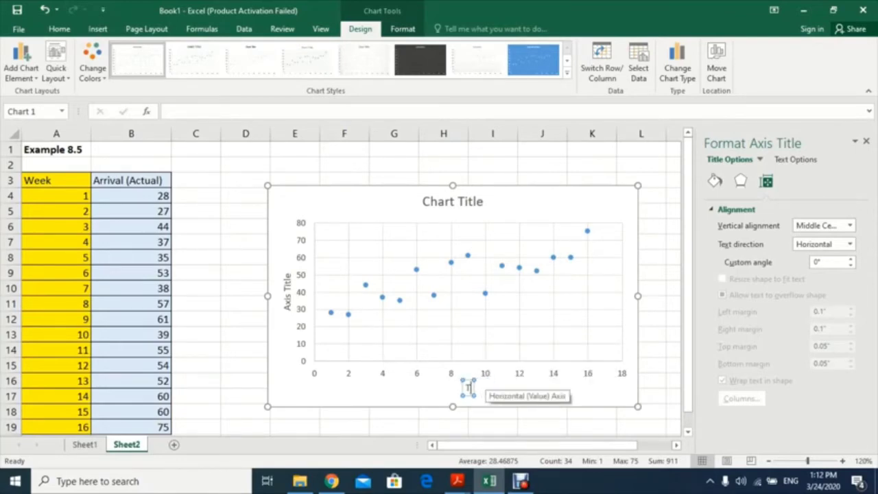
{"action": "type", "text": "me (wee"}
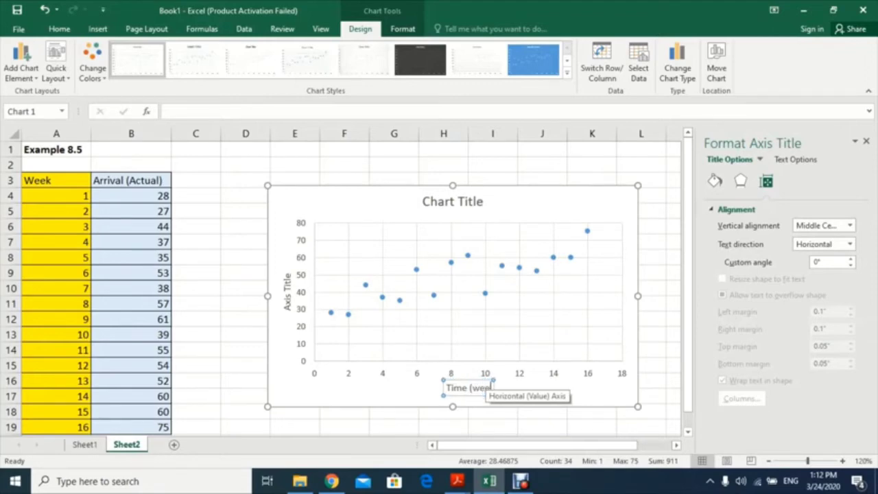
{"action": "type", "text": "ks)"}
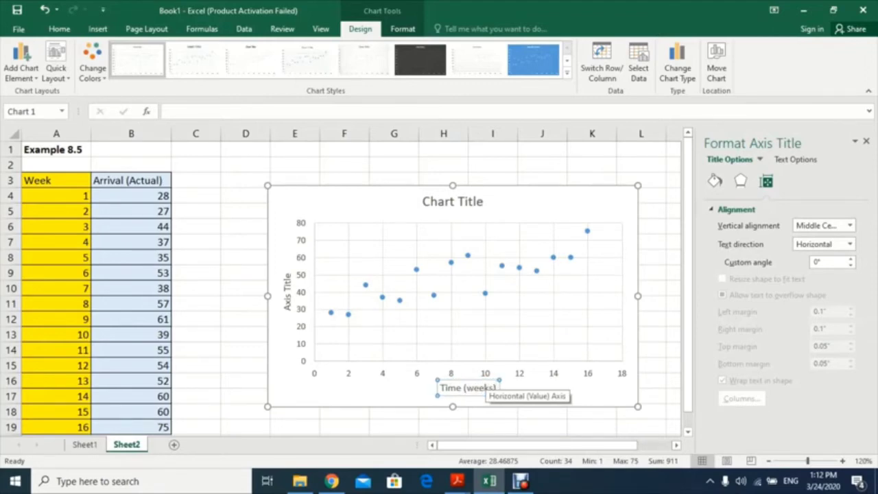
Set the chart's vertical axis title to "Arrival (demand)"
{"action": "double_click", "coordinate": [288, 282]}
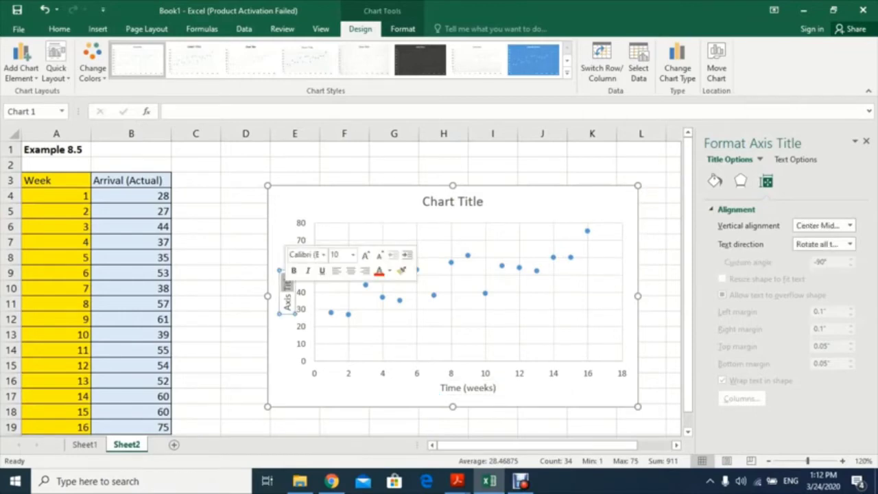
{"action": "triple_click", "coordinate": [287, 285]}
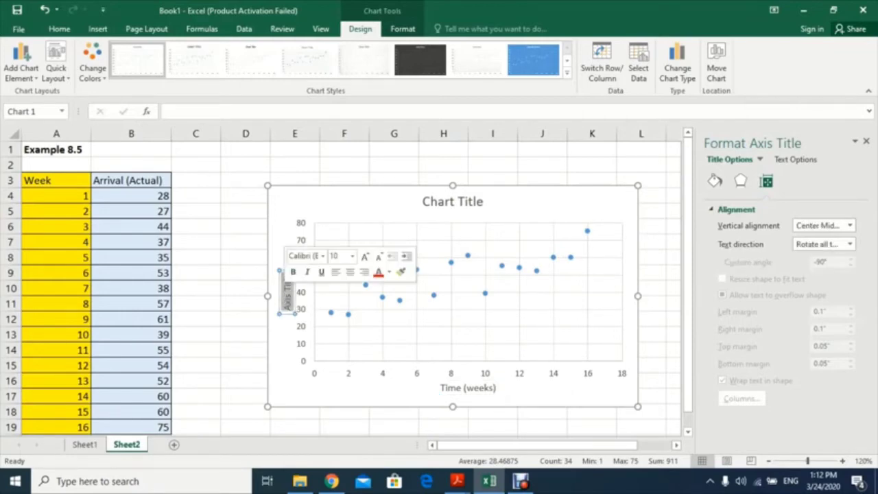
{"action": "key", "text": "BackSpace"}
{"action": "type", "text": "Arri"}
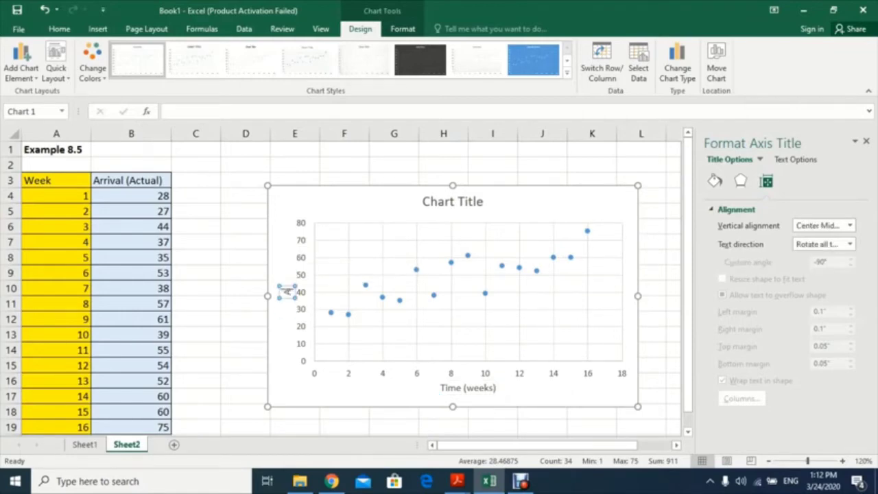
{"action": "type", "text": "val"}
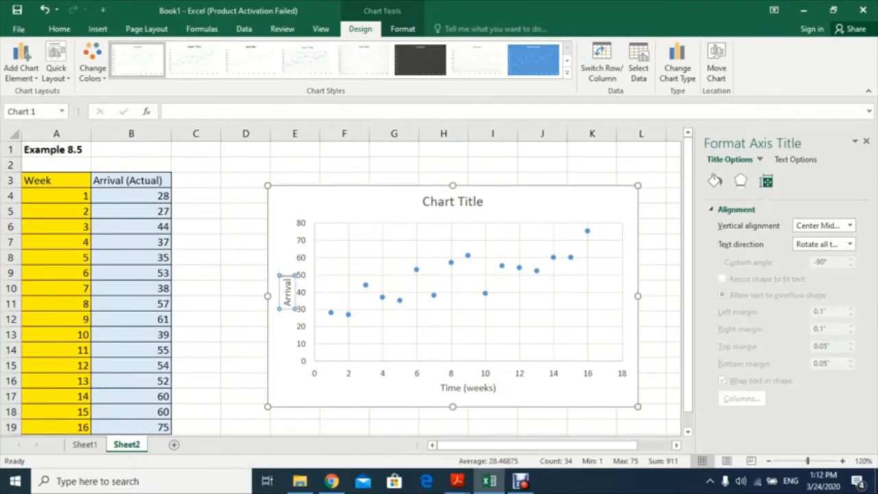
{"action": "type", "text": " (demand)"}
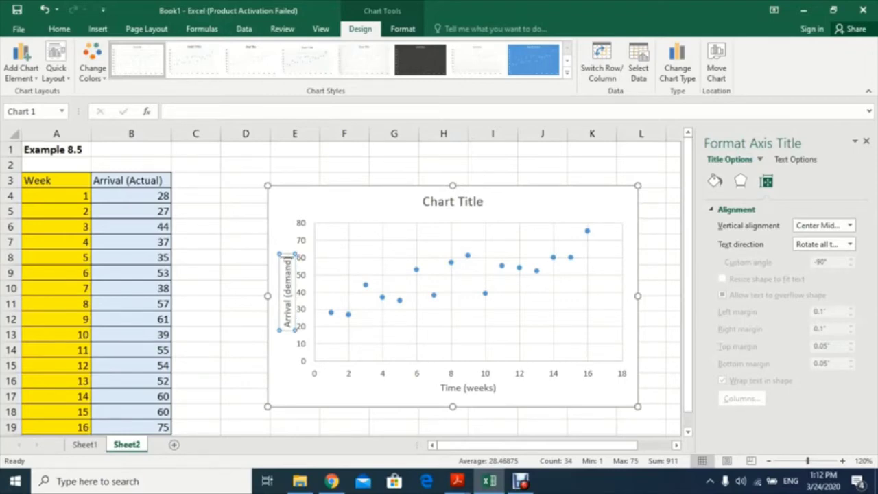
{"action": "key", "text": "Escape"}
{"action": "key", "text": "Escape"}
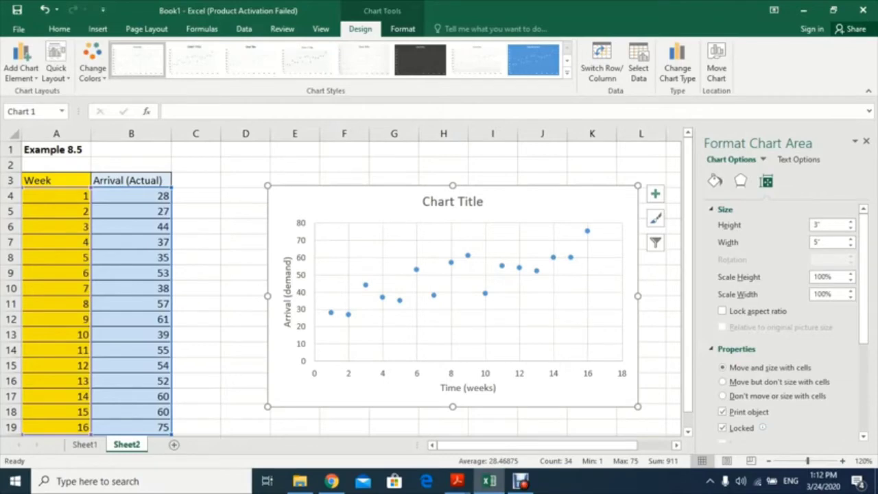
{"action": "left_click", "coordinate": [587, 231]}
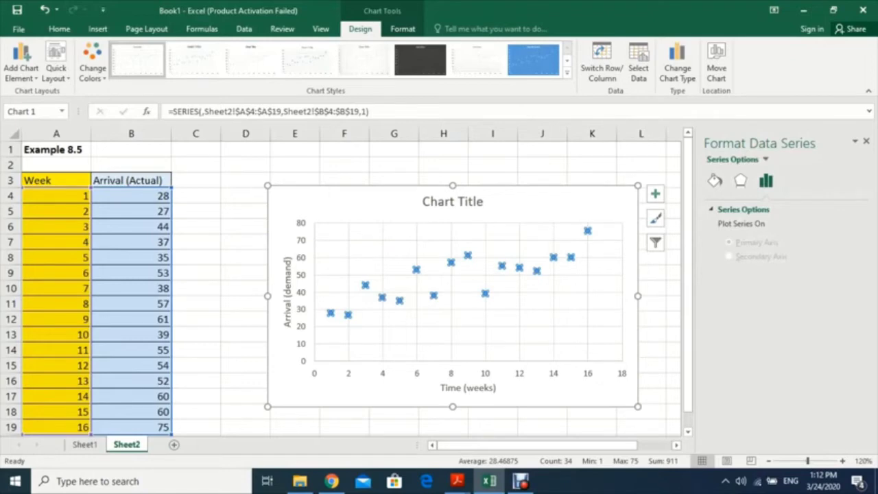
{"action": "mouse_move", "coordinate": [587, 231]}
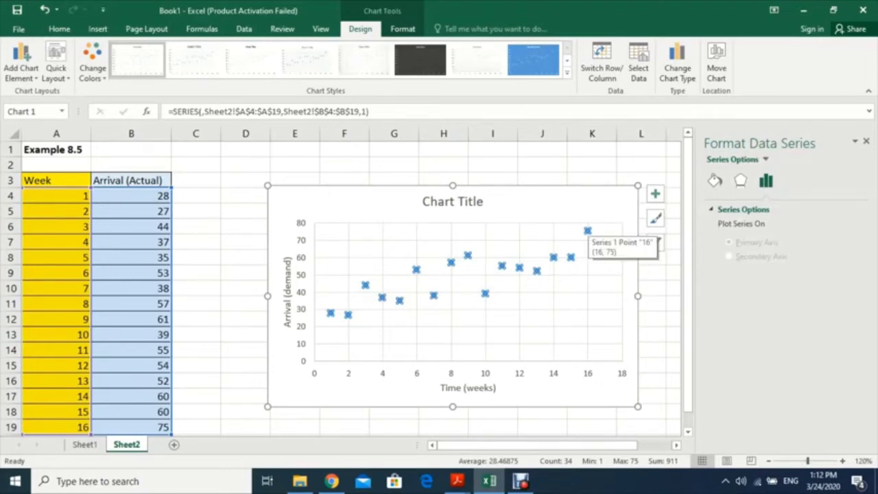
{"action": "right_click", "coordinate": [502, 266]}
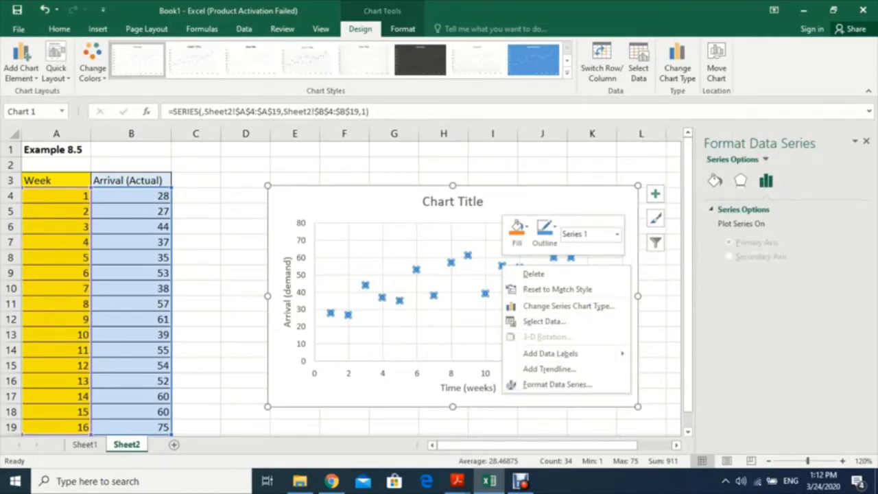
{"action": "key", "text": "Escape"}
{"action": "key", "text": "Escape"}
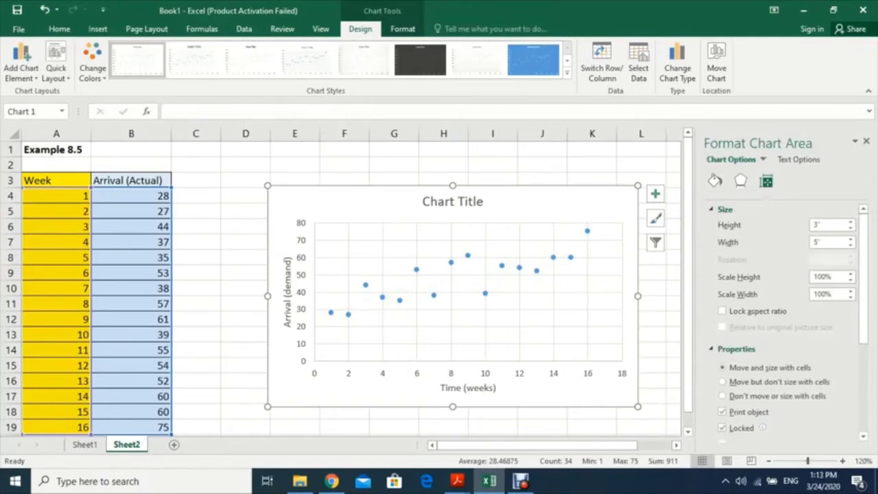
Add a linear trendline to the weekly arrivals series in the scatter chart
{"action": "left_click", "coordinate": [570, 258]}
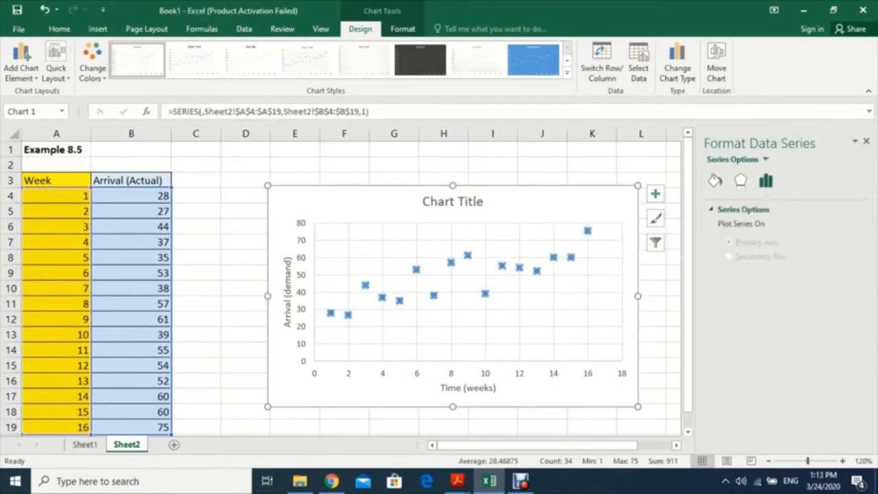
{"action": "right_click", "coordinate": [571, 257]}
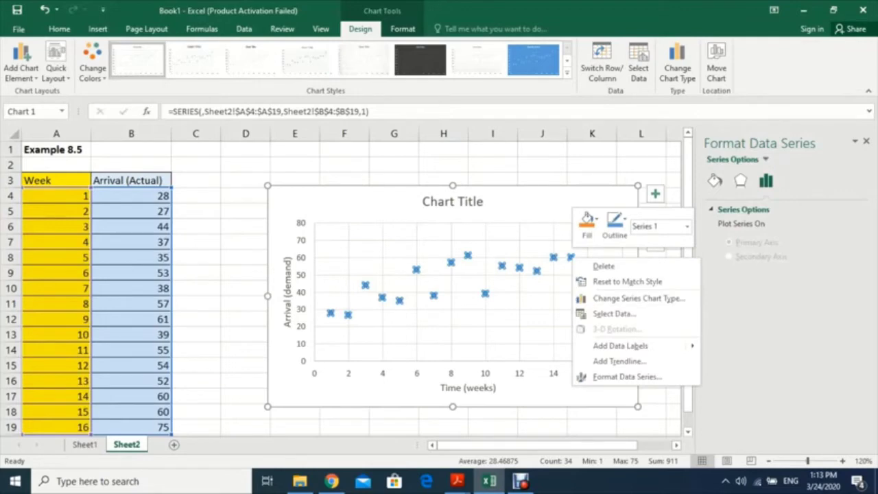
{"action": "left_click", "coordinate": [619, 361]}
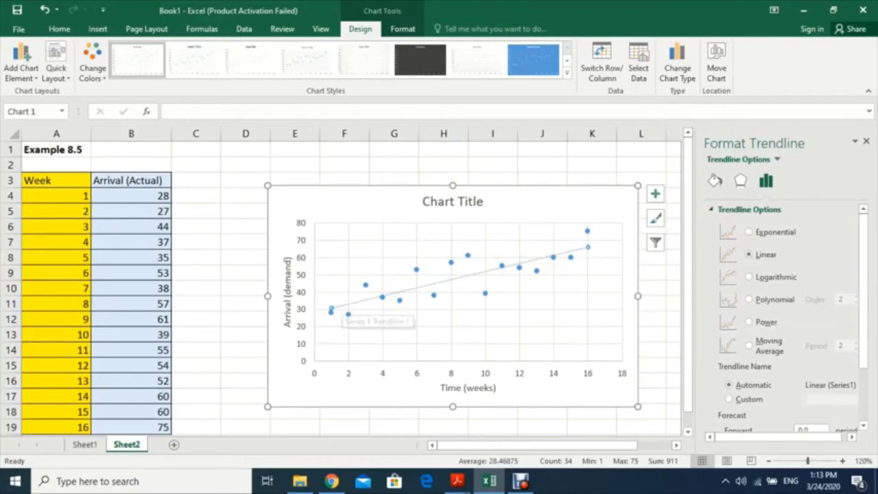
Display the trendline's equation on the chart and move it below the horizontal axis, beside the axis title
{"action": "scroll", "coordinate": [782, 316], "scroll_direction": "down", "scroll_amount": 3}
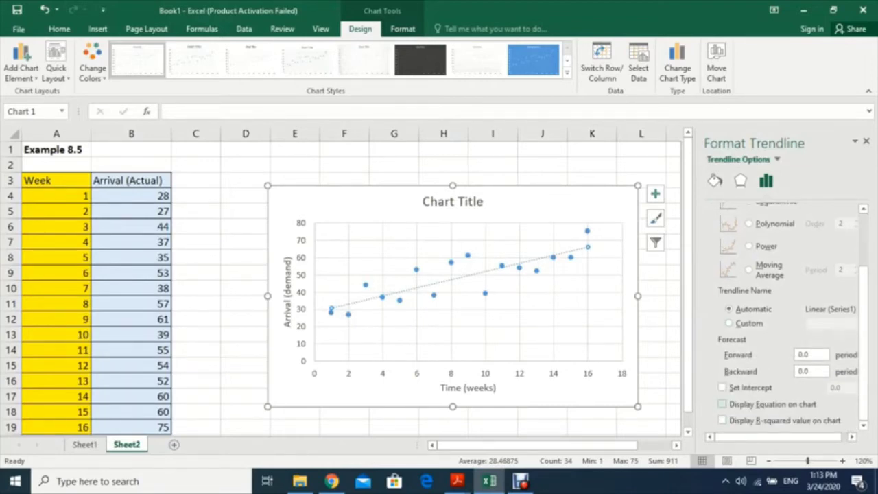
{"action": "left_click", "coordinate": [722, 404]}
{"action": "left_click", "coordinate": [544, 248]}
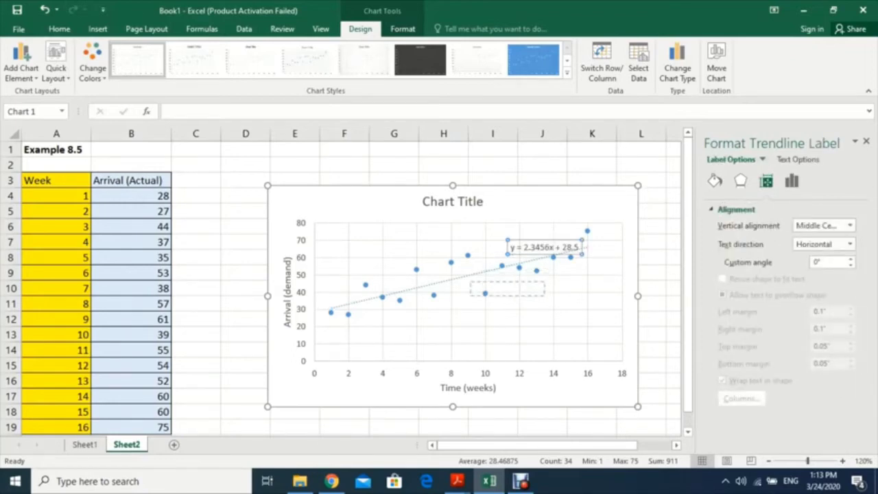
{"action": "left_click_drag", "start_coordinate": [544, 247], "coordinate": [356, 396]}
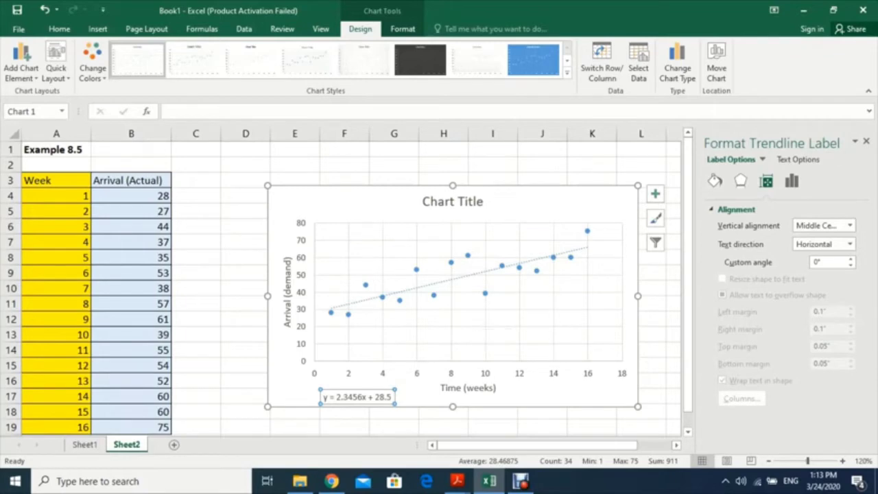
Extend the Week column with the forecast weeks 17, 18 and 19 in cells A20 to A22
{"action": "scroll", "coordinate": [340, 288], "scroll_direction": "down", "scroll_amount": 1}
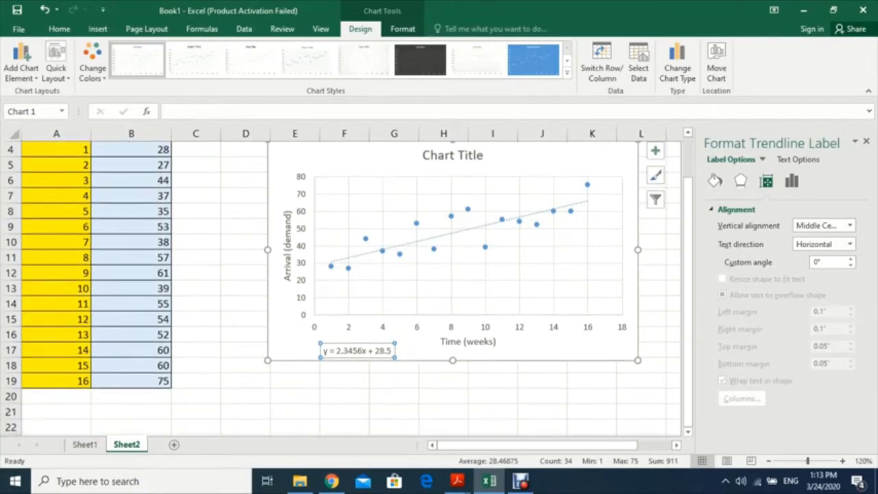
{"action": "left_click", "coordinate": [56, 396]}
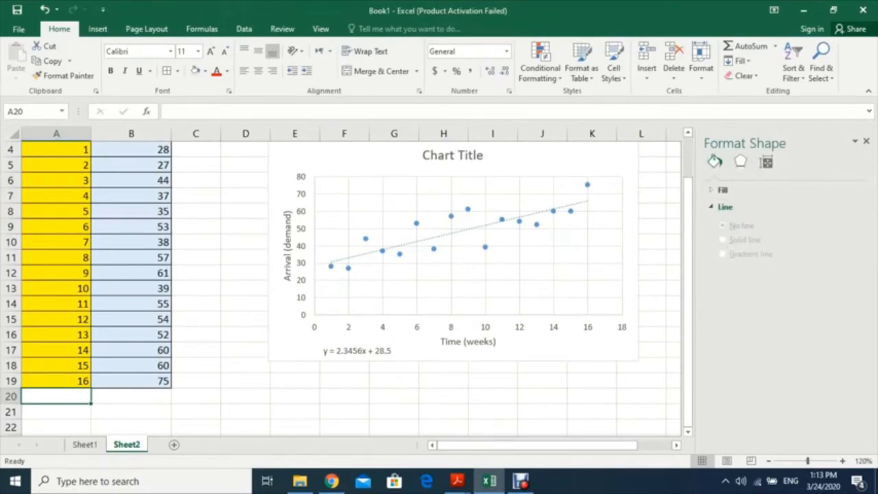
{"action": "type", "text": "17"}
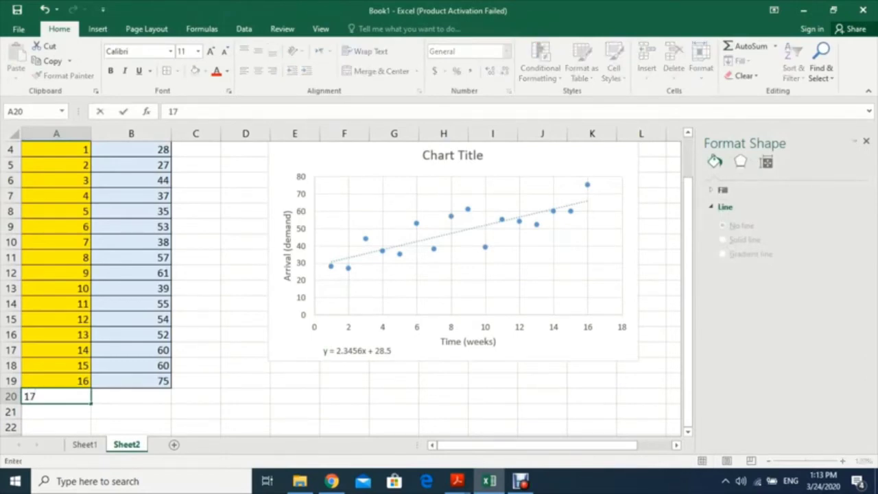
{"action": "key", "text": "Return"}
{"action": "type", "text": "18"}
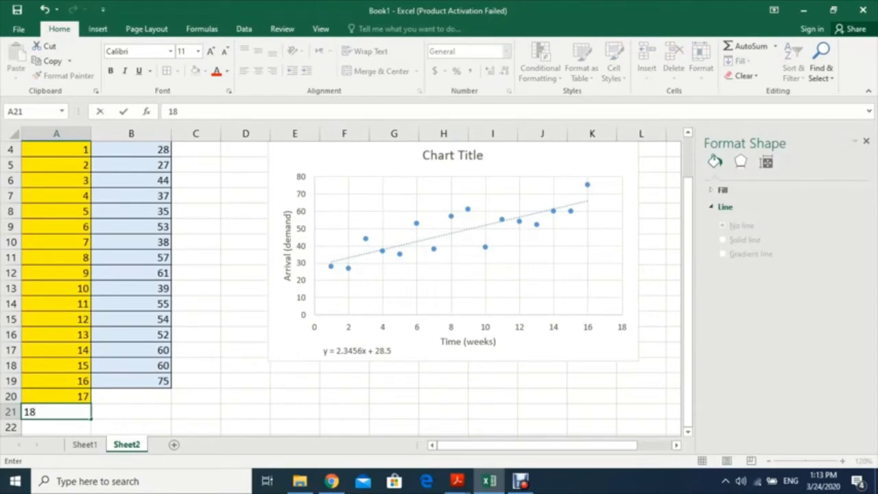
{"action": "key", "text": "Return"}
{"action": "type", "text": "19"}
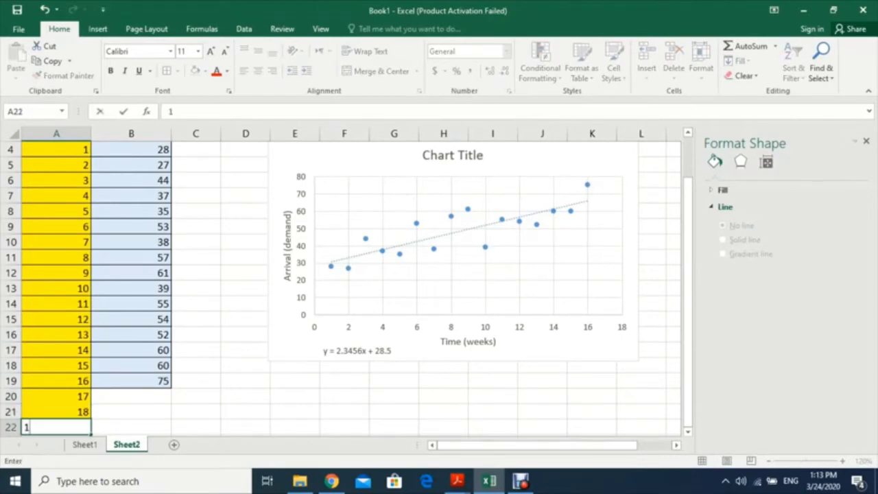
{"action": "key", "text": "Return"}
Give the forecast week cells A20:A22 a blue fill and cell borders
{"action": "left_click_drag", "start_coordinate": [56, 380], "coordinate": [77, 411]}
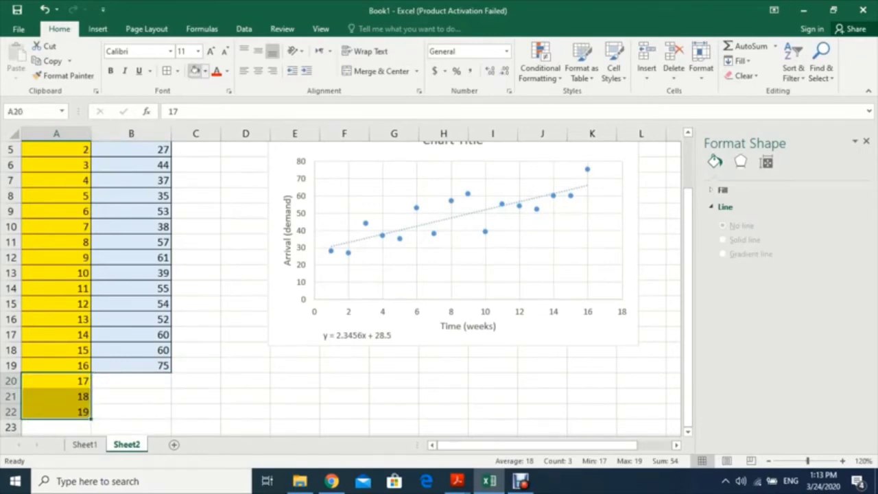
{"action": "left_click", "coordinate": [204, 70]}
{"action": "left_click", "coordinate": [238, 135]}
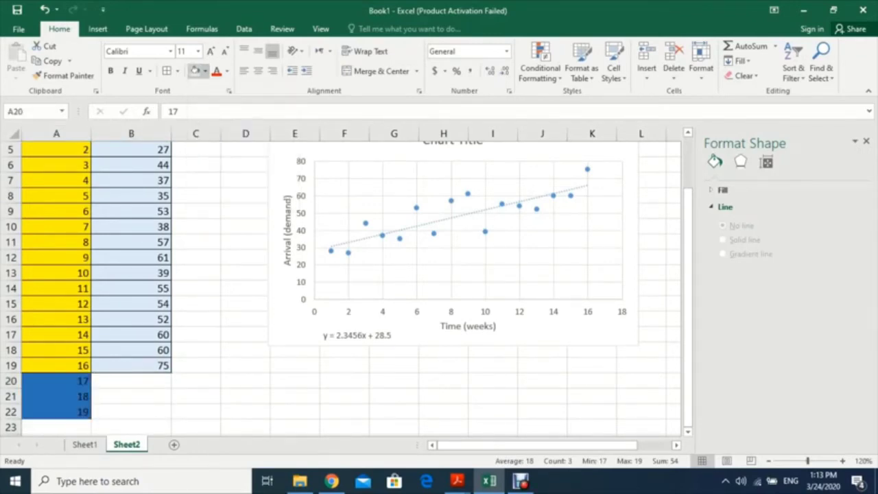
{"action": "left_click", "coordinate": [167, 70]}
{"action": "left_click", "coordinate": [131, 396]}
{"action": "left_click", "coordinate": [131, 382]}
{"action": "type", "text": "="}
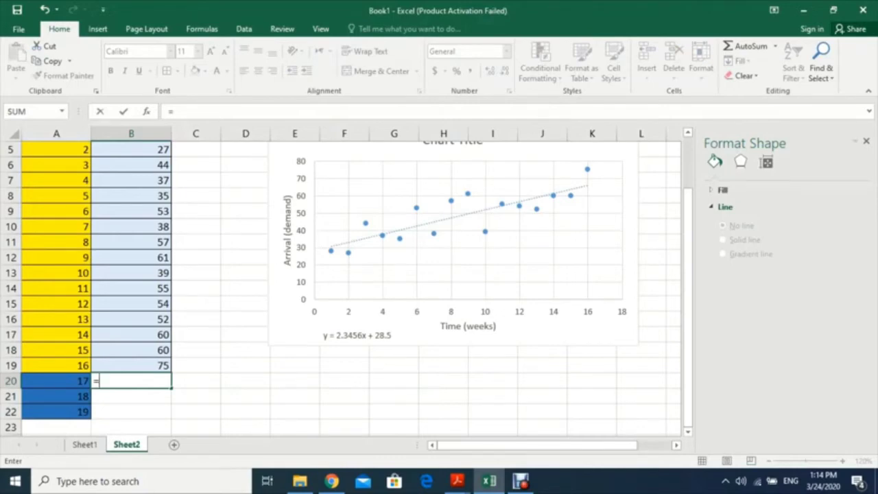
{"action": "key", "text": "Escape"}
Calculate the week 17 forecast in C20 from the trendline equation with the formula =2.3456*A20+28.5
{"action": "key", "text": "Right"}
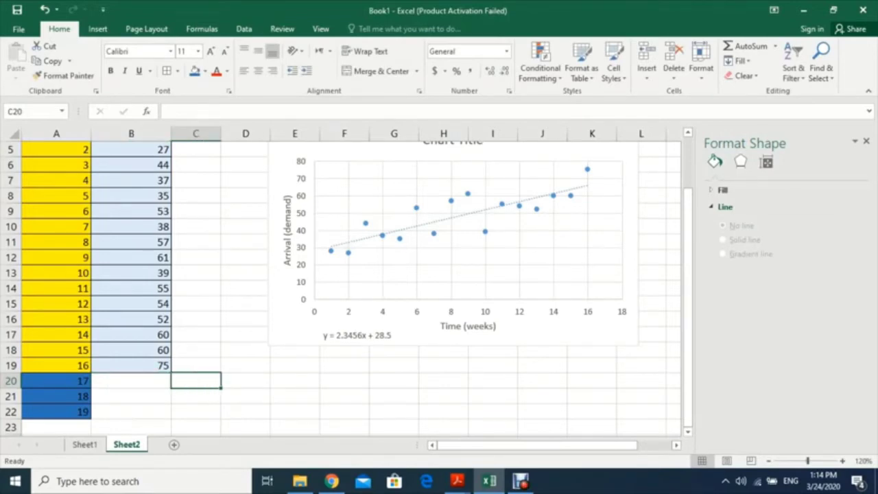
{"action": "type", "text": "="}
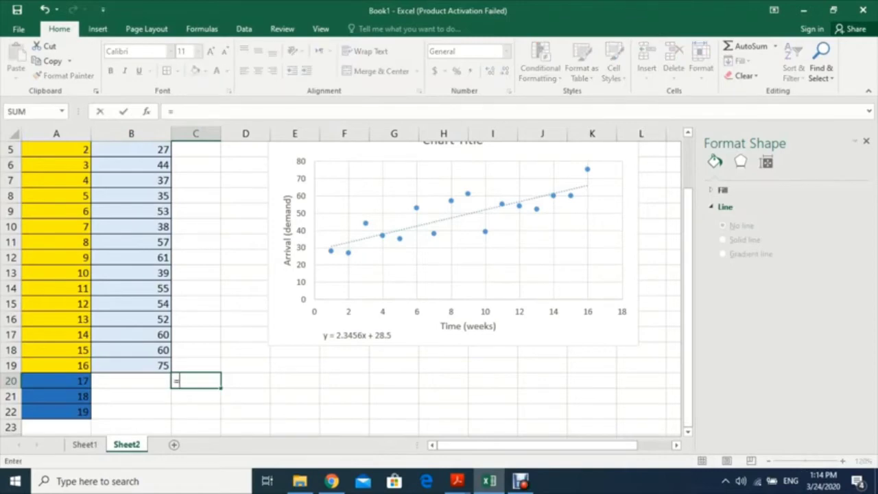
{"action": "type", "text": "2.3456"}
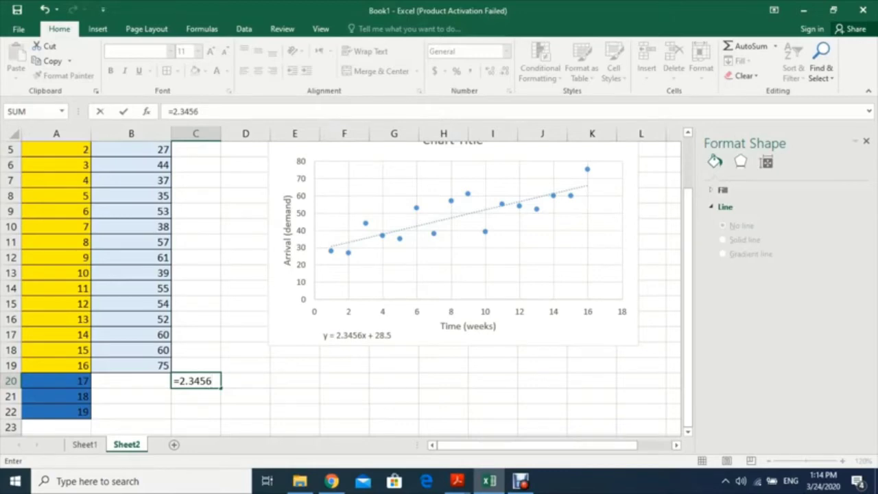
{"action": "type", "text": "*"}
{"action": "left_click", "coordinate": [56, 380]}
{"action": "type", "text": "+"}
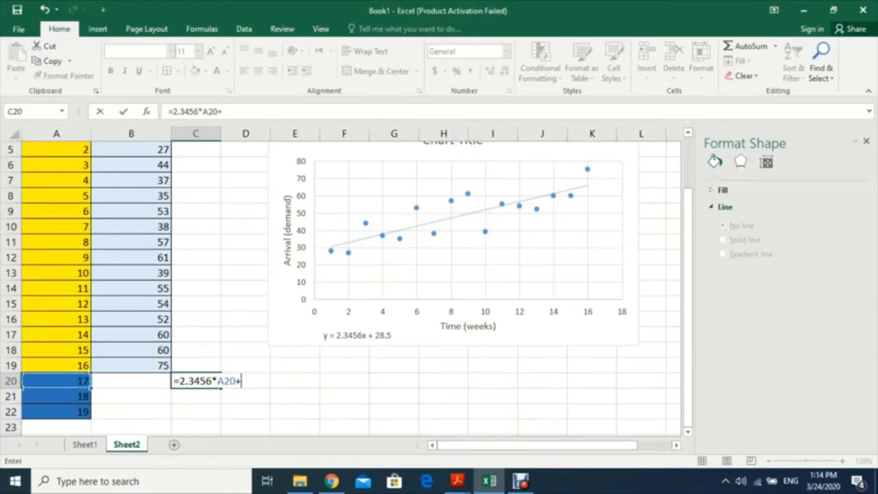
{"action": "type", "text": "28.5"}
{"action": "key", "text": "Return"}
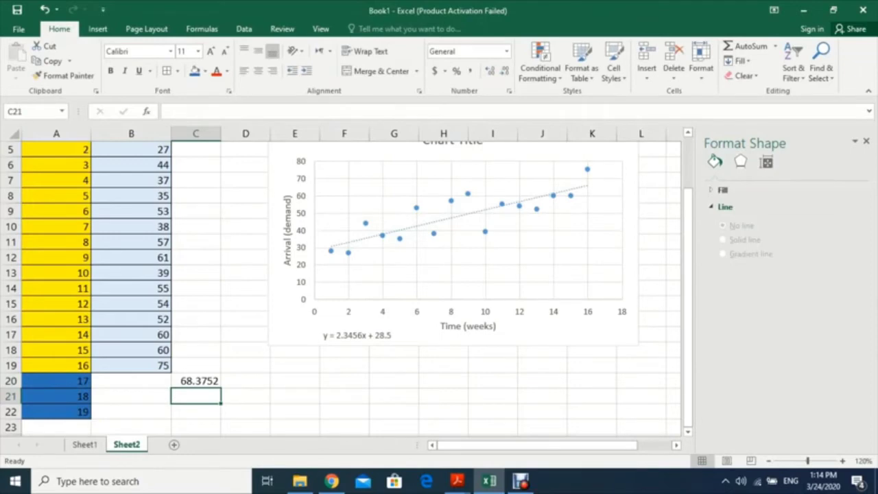
Copy the forecast formula from C20 down to C22 and check the copied formulas for weeks 18 and 19
{"action": "left_click", "coordinate": [197, 381]}
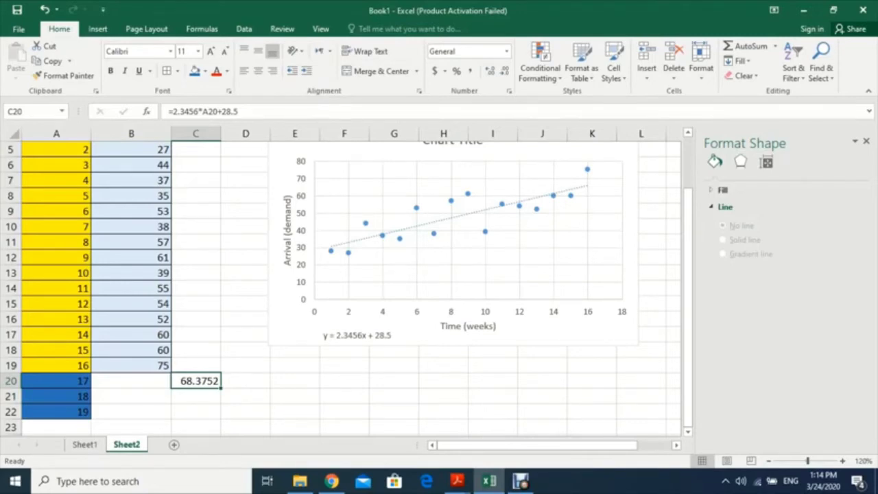
{"action": "left_click_drag", "start_coordinate": [220, 388], "coordinate": [220, 415]}
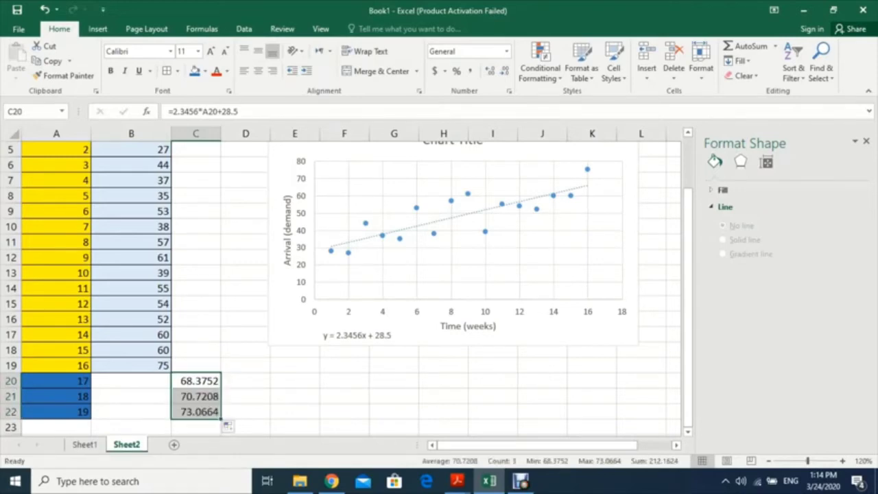
{"action": "left_click", "coordinate": [196, 397]}
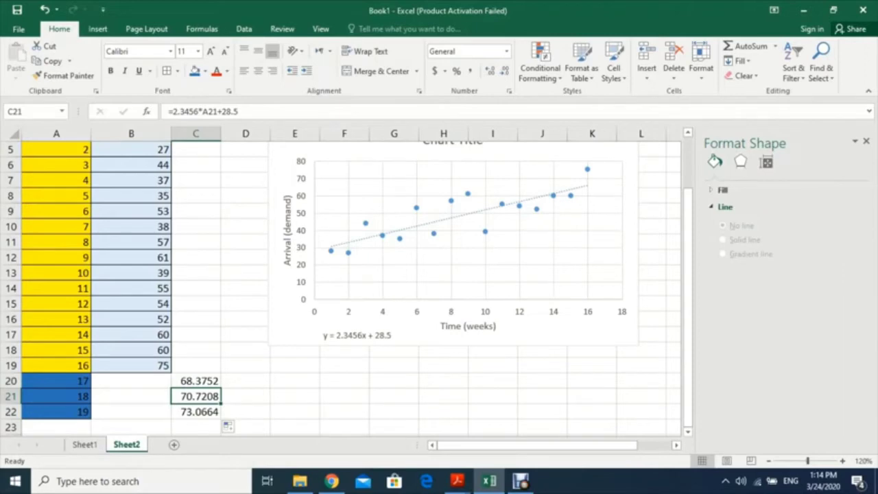
{"action": "left_click", "coordinate": [196, 412]}
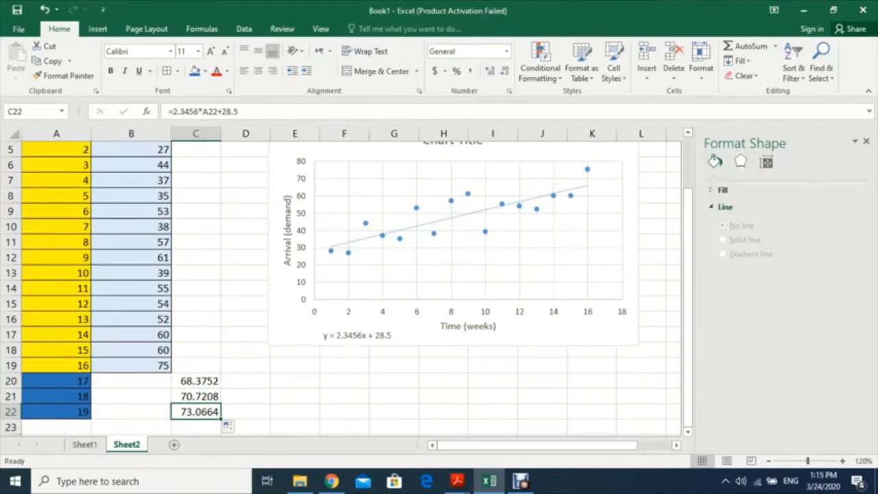
Apply the same blue fill to the forecast values in C20:C22
{"action": "scroll", "coordinate": [343, 288], "scroll_direction": "up", "scroll_amount": 2}
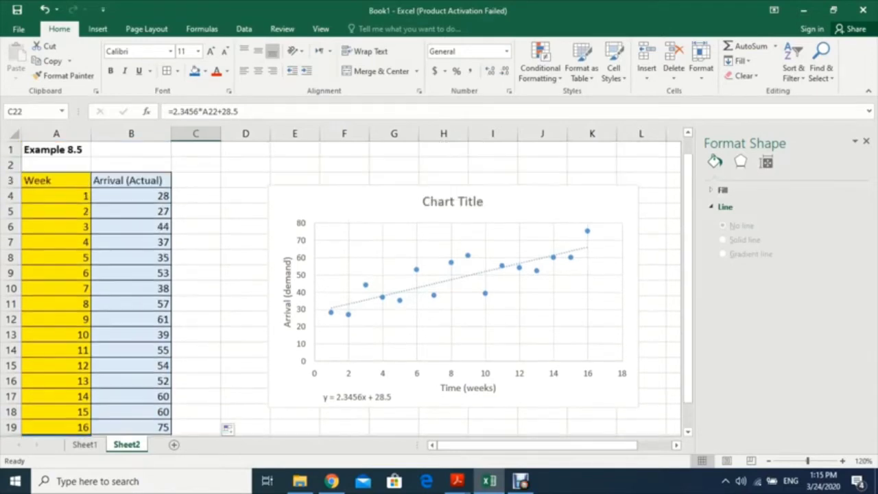
{"action": "left_click", "coordinate": [195, 381]}
{"action": "left_click", "coordinate": [195, 179]}
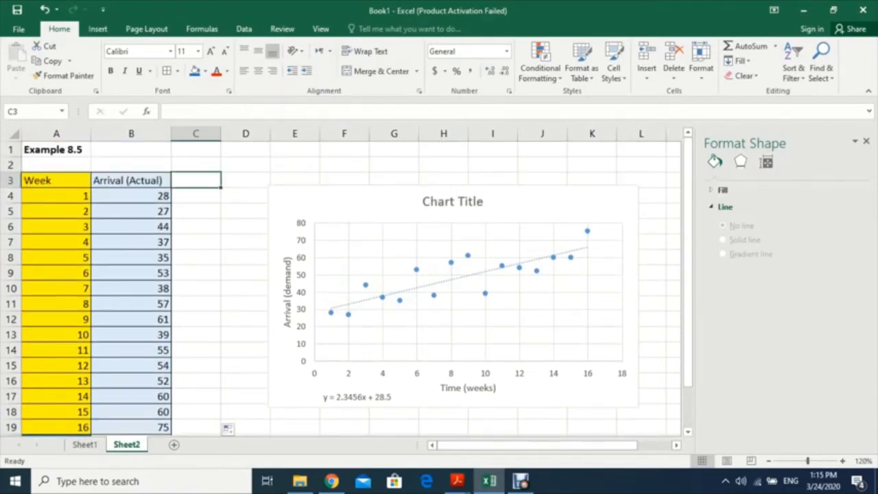
{"action": "scroll", "coordinate": [342, 288], "scroll_direction": "down", "scroll_amount": 3}
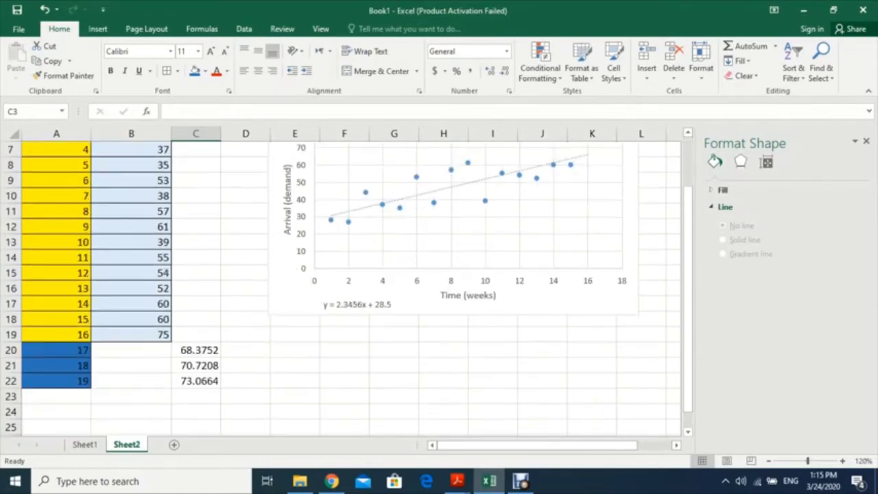
{"action": "left_click_drag", "start_coordinate": [196, 303], "coordinate": [195, 334]}
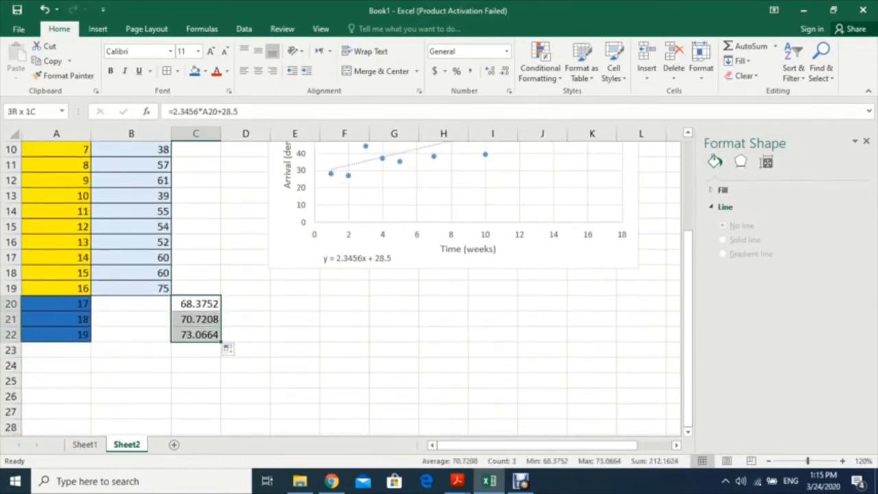
{"action": "left_click", "coordinate": [194, 70]}
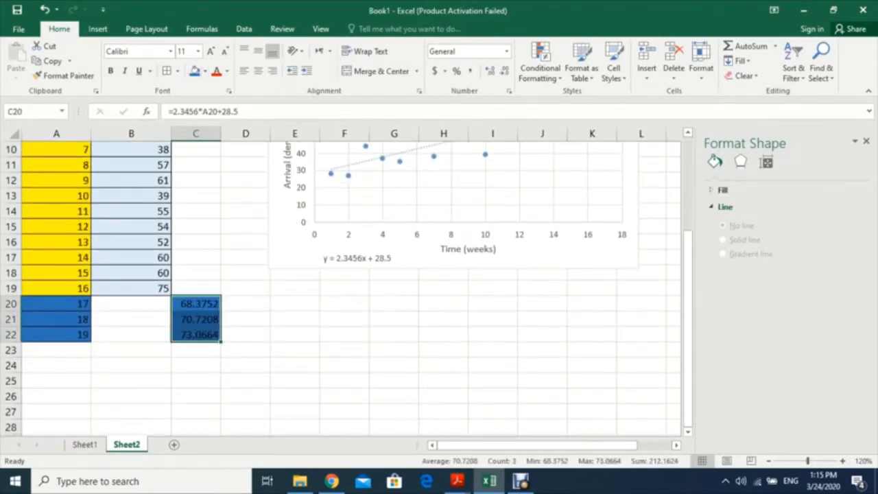
{"action": "left_click", "coordinate": [245, 258]}
Move the scatter chart away from the data table so that it starts at column H, near row 2
{"action": "scroll", "coordinate": [245, 258], "scroll_direction": "up", "scroll_amount": 3}
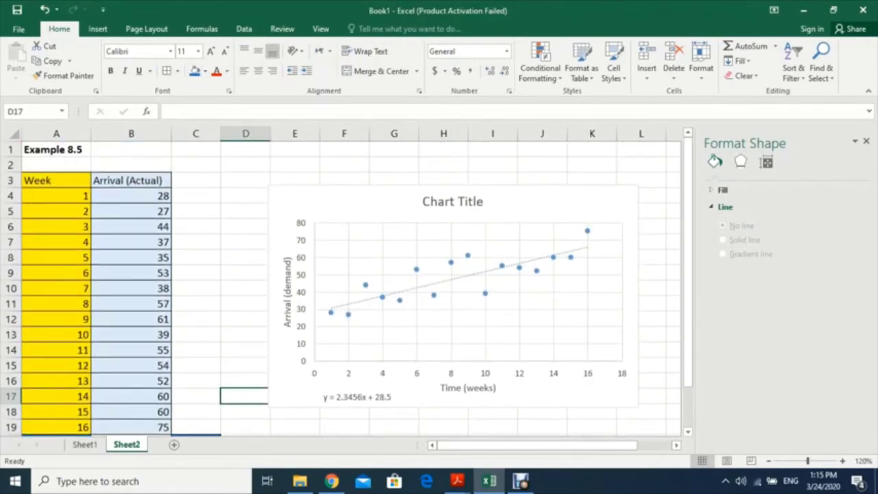
{"action": "left_click_drag", "start_coordinate": [356, 204], "coordinate": [531, 175]}
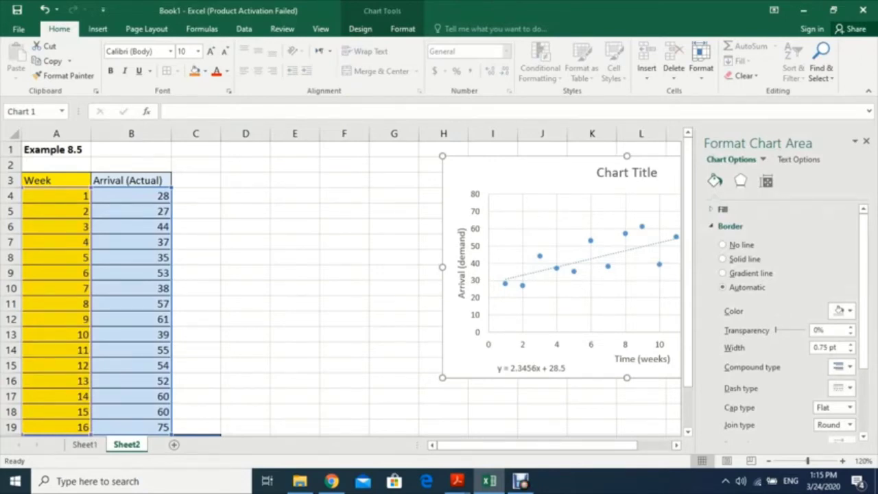
{"action": "scroll", "coordinate": [343, 288], "scroll_direction": "down", "scroll_amount": 2}
{"action": "scroll", "coordinate": [343, 288], "scroll_direction": "up", "scroll_amount": 2}
Enter the column header "Ft(Equation)" in C3, next to Arrival (Actual)
{"action": "left_click", "coordinate": [197, 164]}
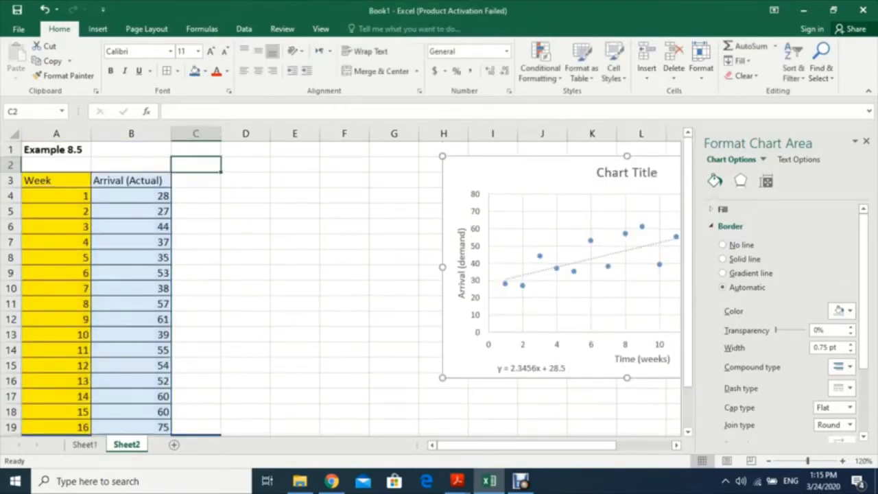
{"action": "left_click", "coordinate": [196, 180]}
{"action": "type", "text": "f"}
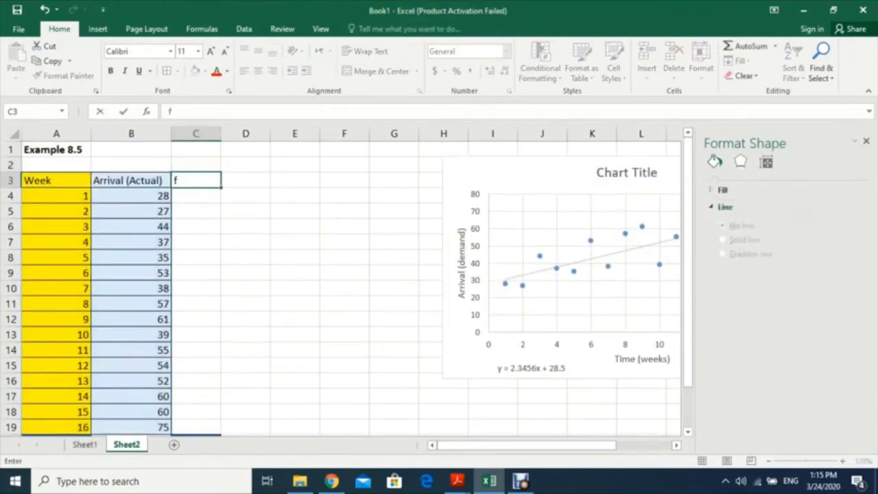
{"action": "key", "text": "BackSpace"}
{"action": "type", "text": "Ff"}
{"action": "key", "text": "BackSpace"}
{"action": "type", "text": "t(Equation"}
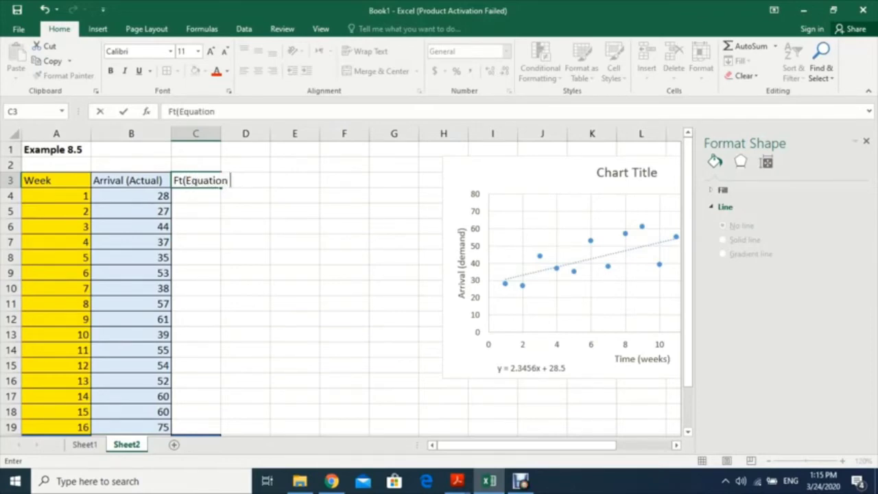
{"action": "key", "text": "BackSpace"}
{"action": "type", "text": ")"}
Fit the width of column C to its header and select cell C4 for the week 1 forecast
{"action": "left_click", "coordinate": [195, 134]}
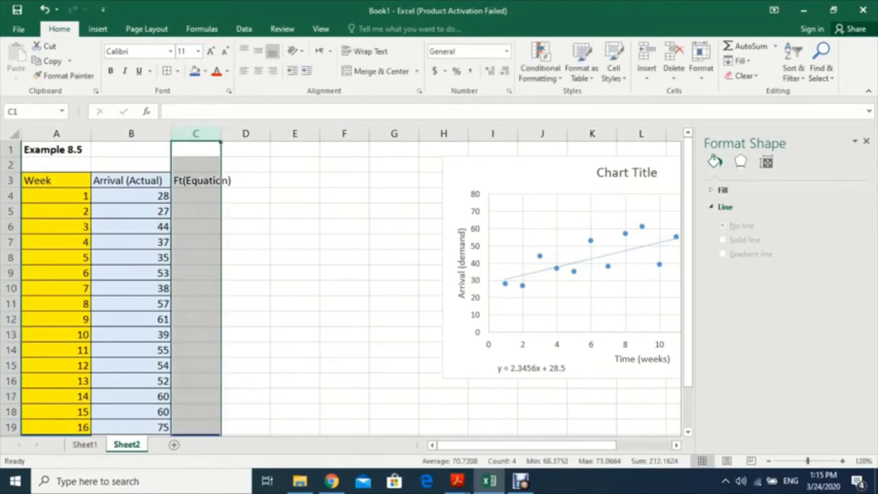
{"action": "double_click", "coordinate": [220, 134]}
{"action": "left_click", "coordinate": [203, 211]}
{"action": "left_click", "coordinate": [203, 196]}
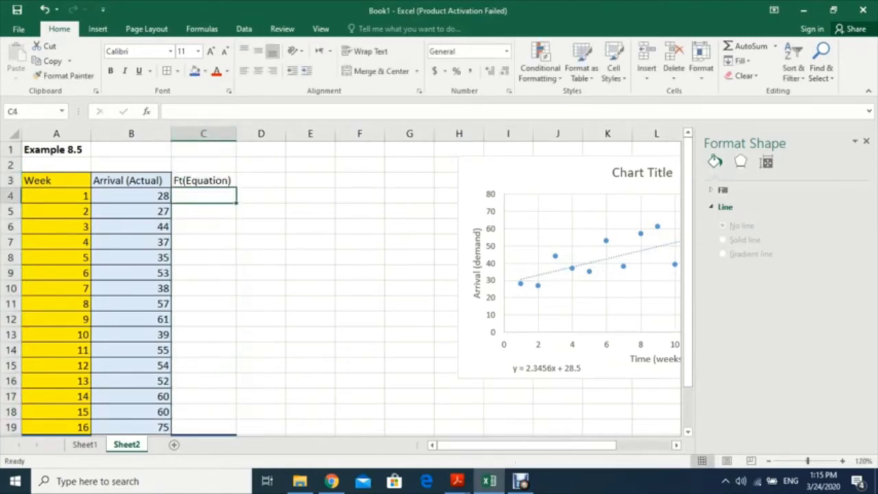
Enter the trendline forecast formula =2.3456*A4+28.5 for week 1 in C4
{"action": "type", "text": "="}
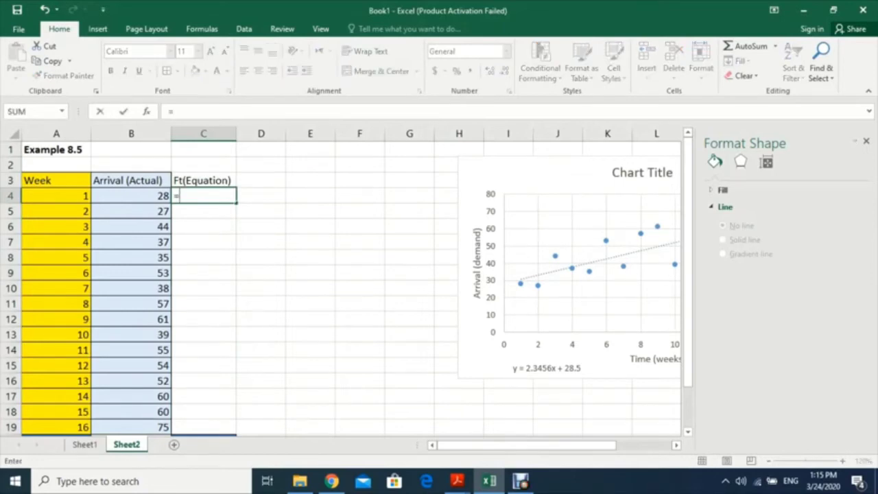
{"action": "type", "text": "2.34"}
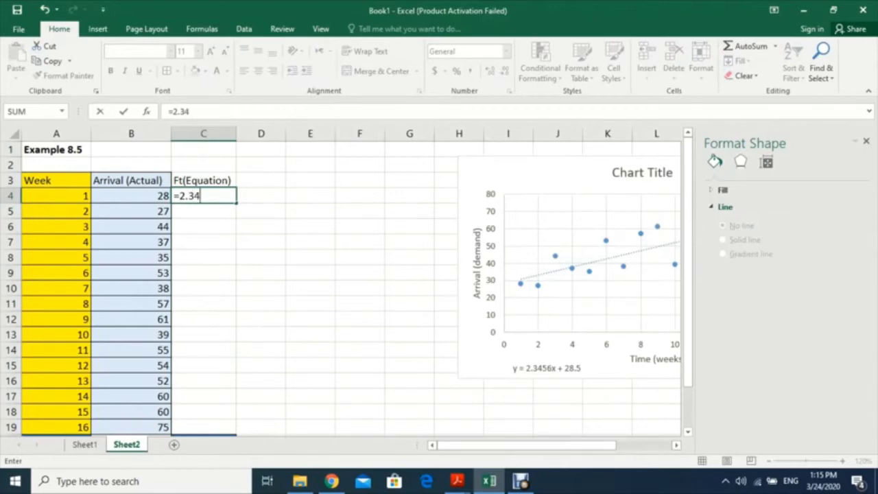
{"action": "type", "text": "56"}
{"action": "type", "text": "*"}
{"action": "left_click", "coordinate": [56, 196]}
{"action": "type", "text": "+28."}
{"action": "type", "text": "5"}
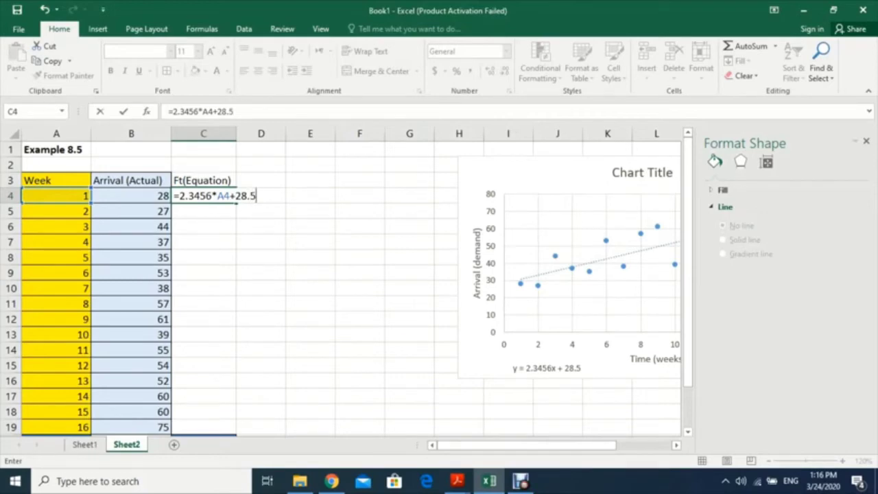
{"action": "key", "text": "Return"}
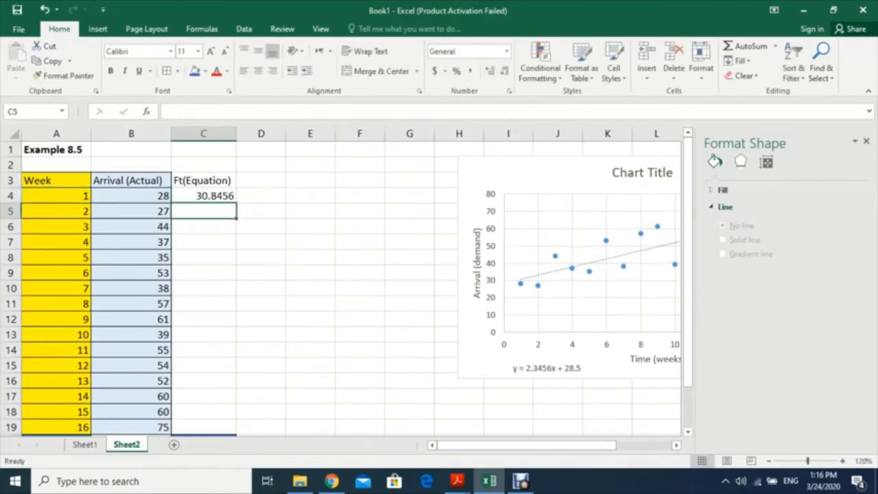
Fill the week 1 forecast formula from C4 down to week 16 in C19
{"action": "left_click", "coordinate": [204, 196]}
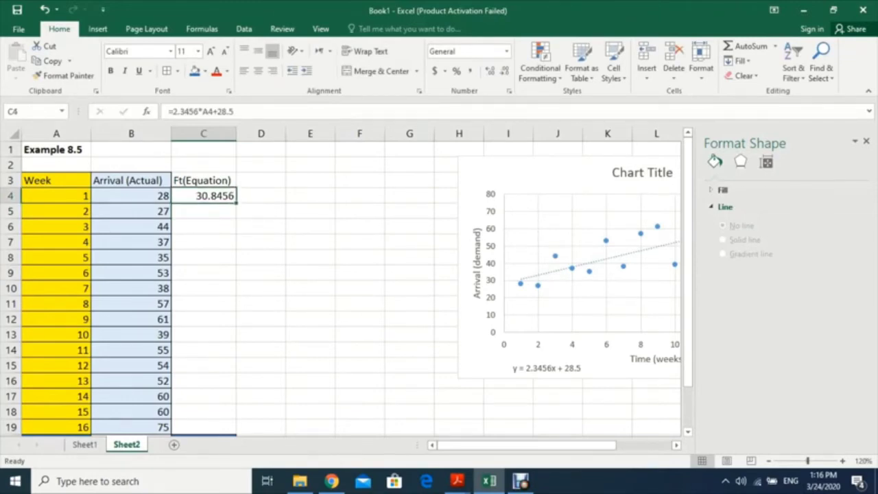
{"action": "mouse_move", "coordinate": [520, 284]}
{"action": "key", "text": "Down"}
{"action": "key", "text": "Up"}
{"action": "left_click_drag", "start_coordinate": [235, 203], "coordinate": [236, 432]}
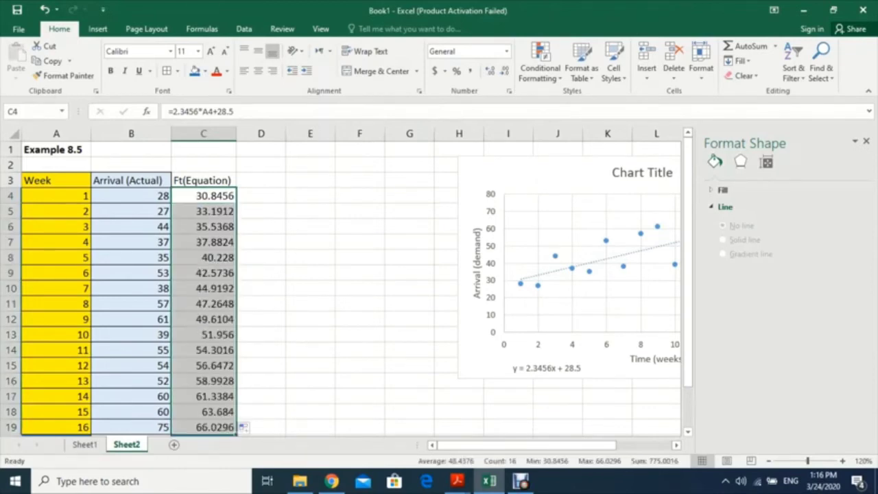
Format the forecasts in C4:C19 with the Number category and two decimal places
{"action": "right_click", "coordinate": [220, 193]}
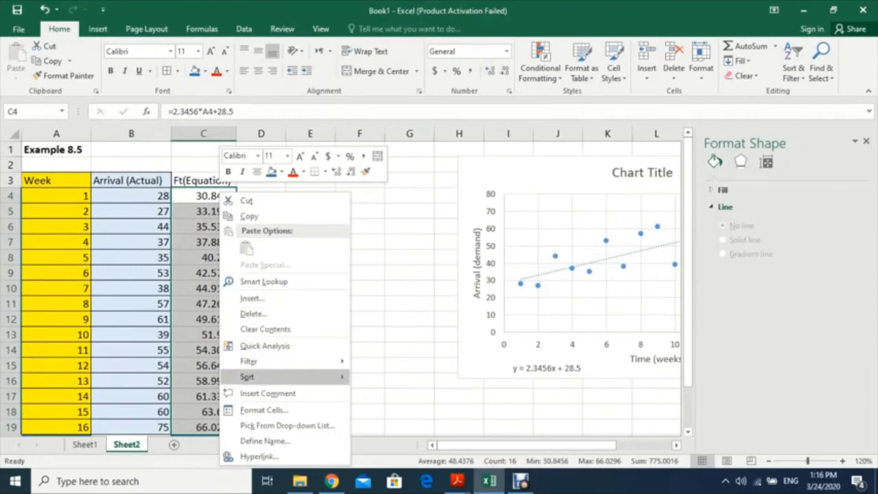
{"action": "left_click", "coordinate": [264, 410]}
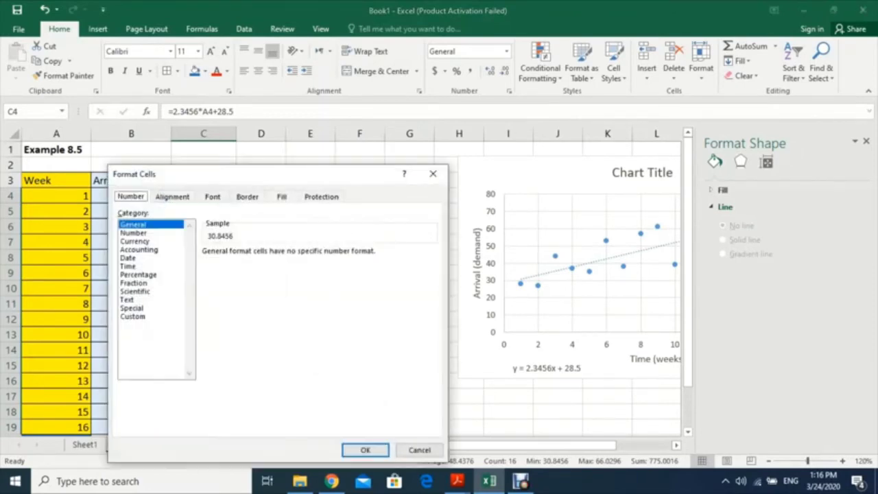
{"action": "left_click", "coordinate": [134, 233]}
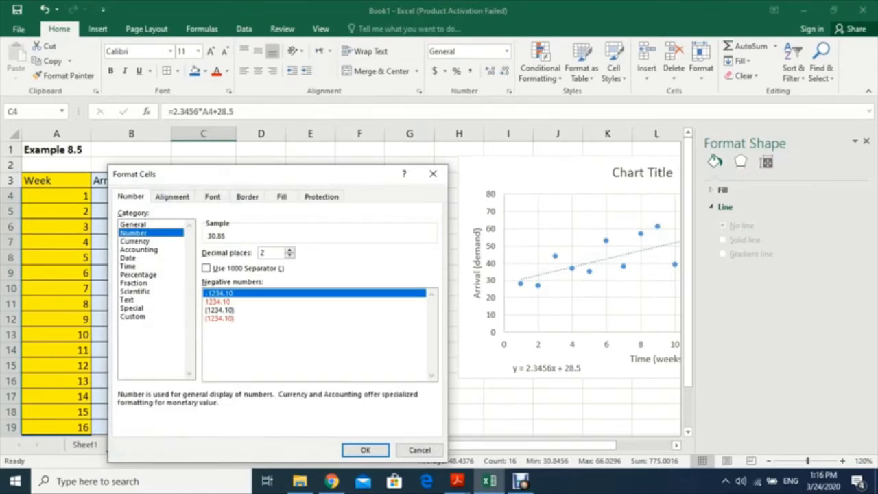
{"action": "left_click", "coordinate": [365, 450]}
{"action": "left_click", "coordinate": [310, 350]}
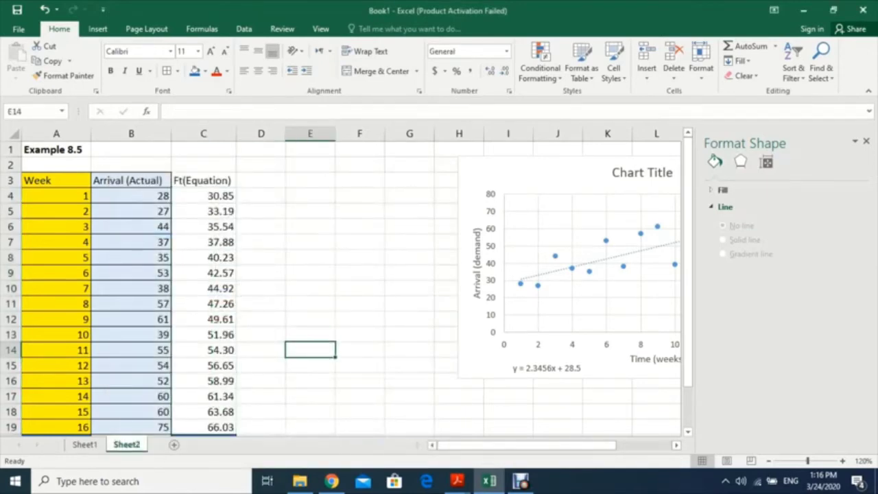
Enter the column header "E" in D3 for the forecast errors
{"action": "left_click", "coordinate": [260, 180]}
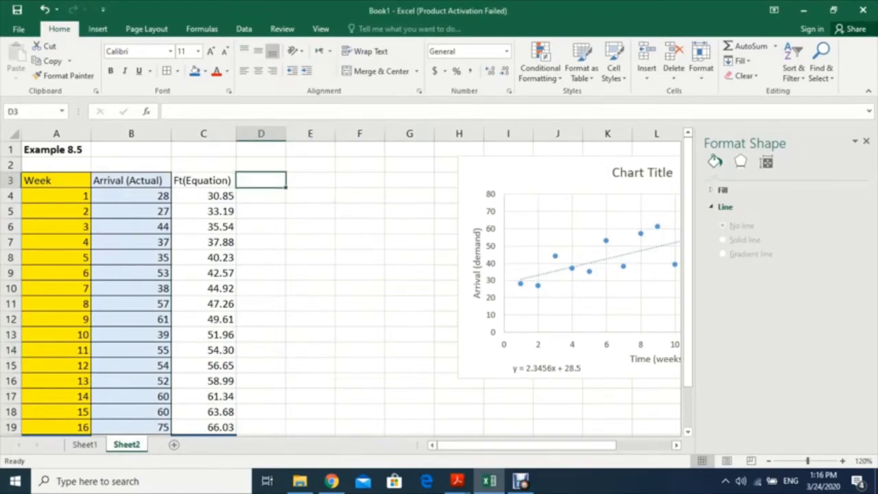
{"action": "type", "text": "E"}
{"action": "left_click", "coordinate": [310, 196]}
Compute the week 1 error in D4 with =B4-C4 and fill the formula down to D19
{"action": "left_click", "coordinate": [261, 196]}
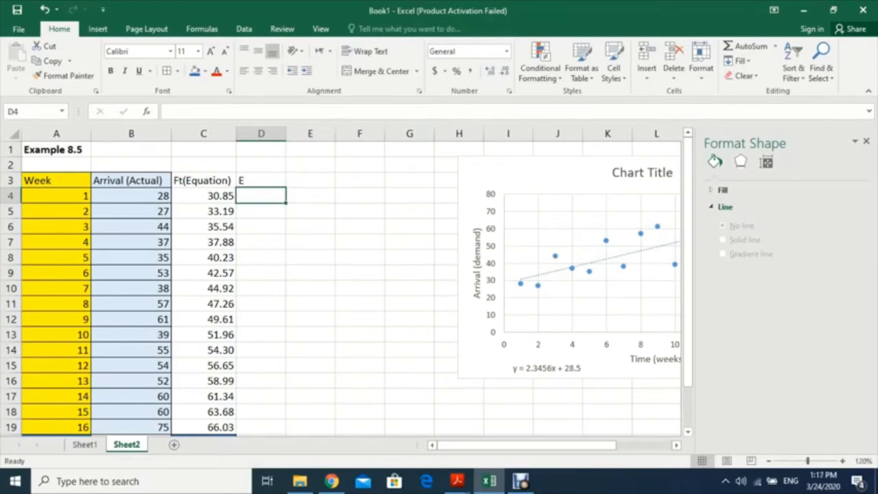
{"action": "type", "text": "="}
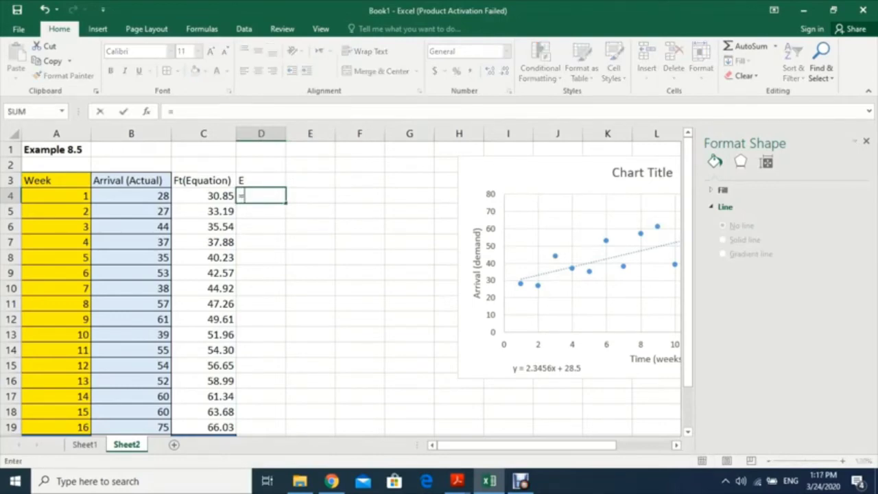
{"action": "left_click", "coordinate": [131, 196]}
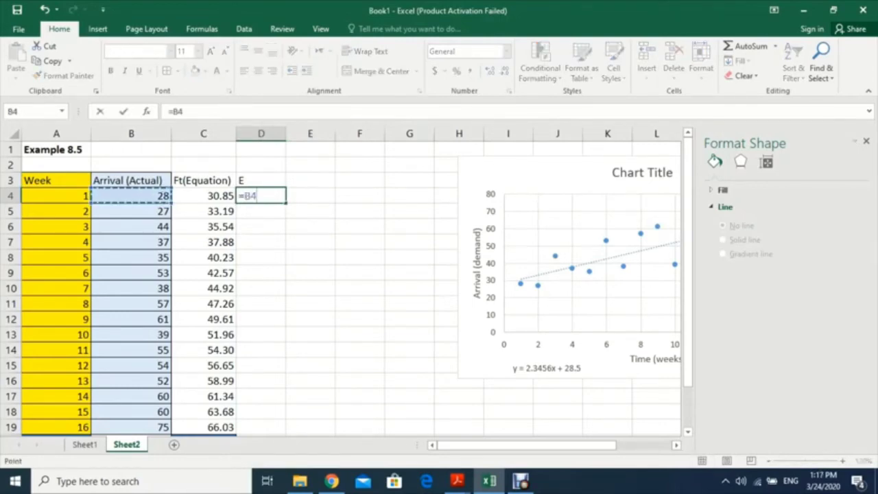
{"action": "type", "text": "-"}
{"action": "left_click", "coordinate": [203, 195]}
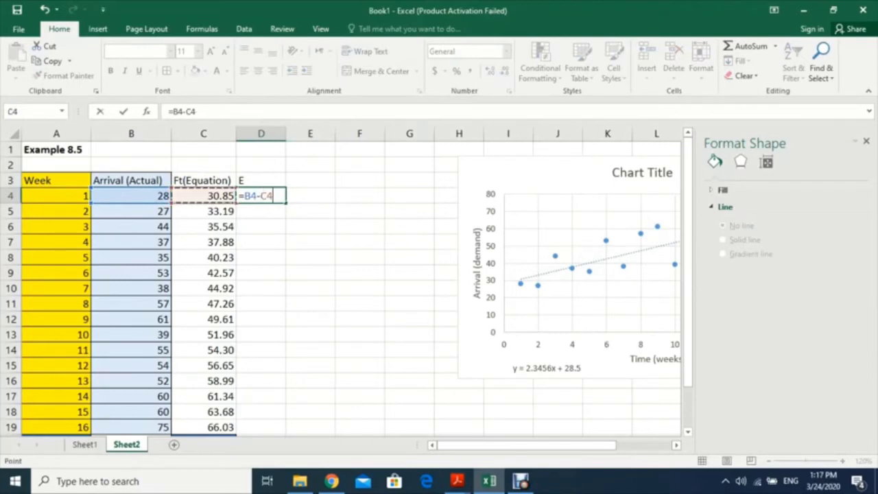
{"action": "key", "text": "Return"}
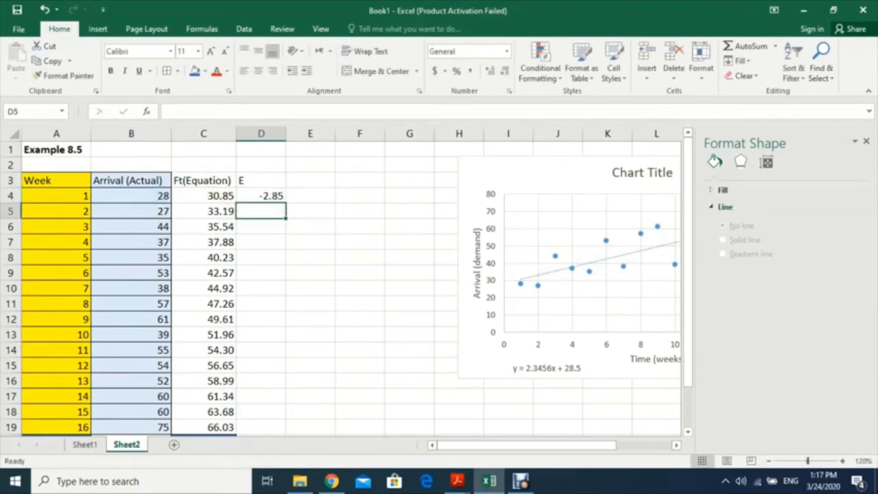
{"action": "left_click", "coordinate": [260, 196]}
{"action": "left_click_drag", "start_coordinate": [285, 202], "coordinate": [282, 363]}
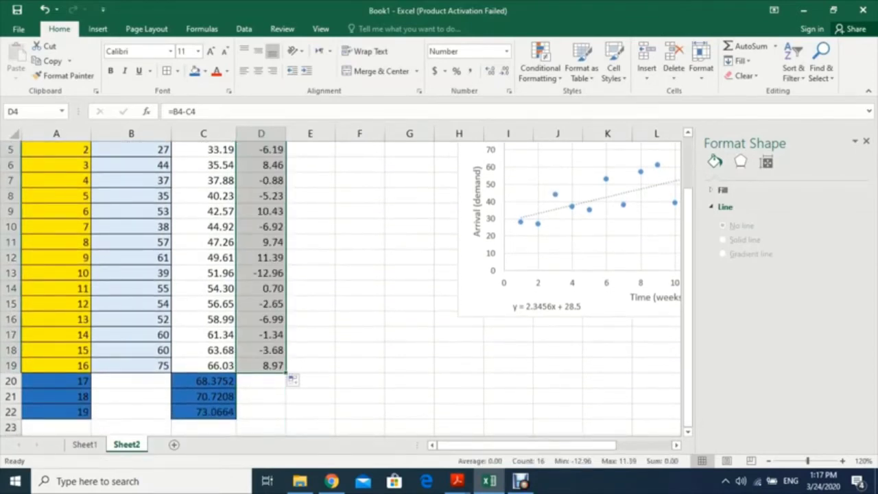
{"action": "left_click_drag", "start_coordinate": [57, 381], "coordinate": [207, 412]}
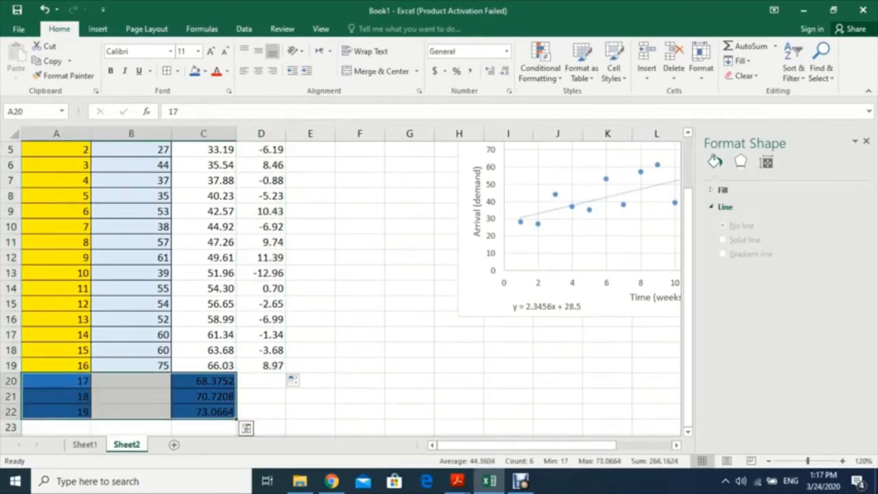
{"action": "left_click", "coordinate": [310, 411]}
{"action": "scroll", "coordinate": [310, 412], "scroll_direction": "up", "scroll_amount": 2}
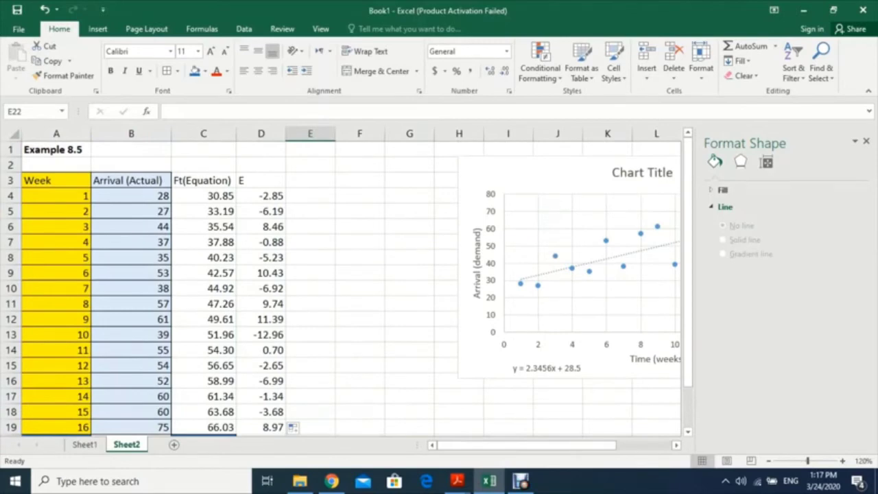
{"action": "scroll", "coordinate": [342, 288], "scroll_direction": "down", "scroll_amount": 2}
{"action": "scroll", "coordinate": [343, 288], "scroll_direction": "up", "scroll_amount": 2}
Close the Format Shape pane beside the worksheet
{"action": "left_click", "coordinate": [865, 141]}
{"action": "scroll", "coordinate": [439, 288], "scroll_direction": "down", "scroll_amount": 1}
{"action": "scroll", "coordinate": [342, 288], "scroll_direction": "down", "scroll_amount": 3}
{"action": "scroll", "coordinate": [343, 288], "scroll_direction": "up", "scroll_amount": 1}
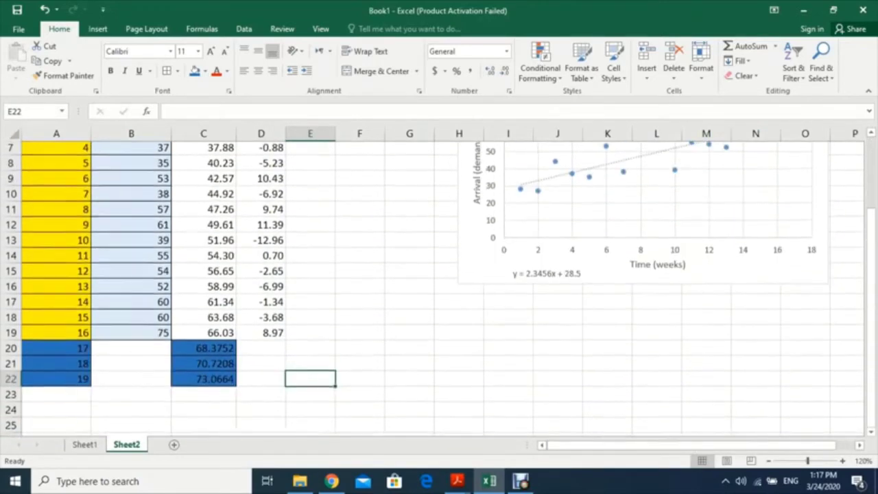
{"action": "scroll", "coordinate": [343, 288], "scroll_direction": "up", "scroll_amount": 2}
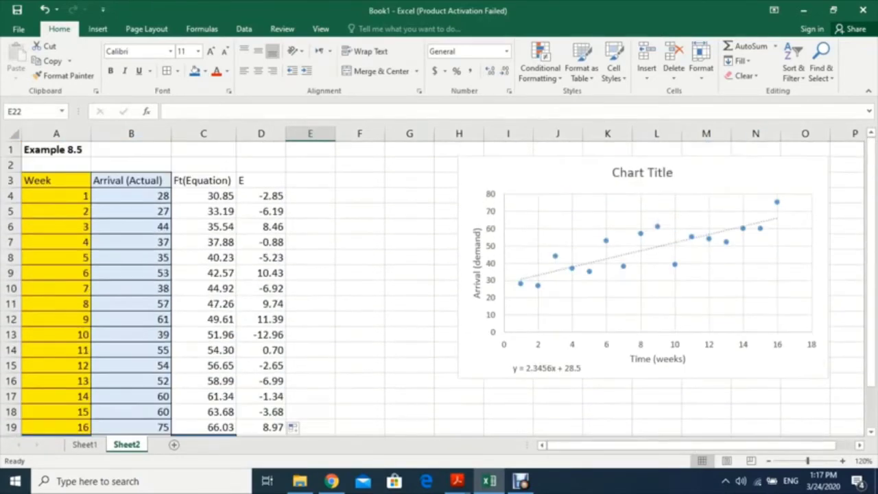
Enter the label "Avg" in C23, below the week 19 forecast
{"action": "scroll", "coordinate": [438, 288], "scroll_direction": "down", "scroll_amount": 3}
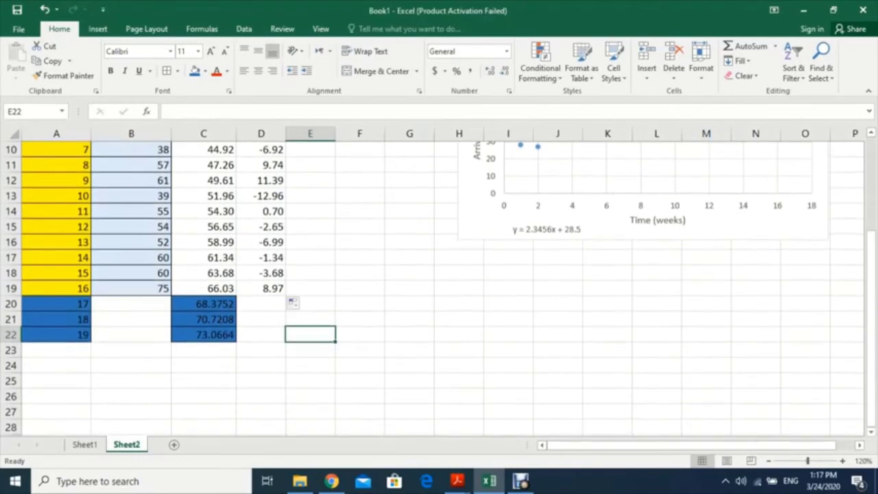
{"action": "left_click", "coordinate": [203, 350]}
{"action": "type", "text": "Age"}
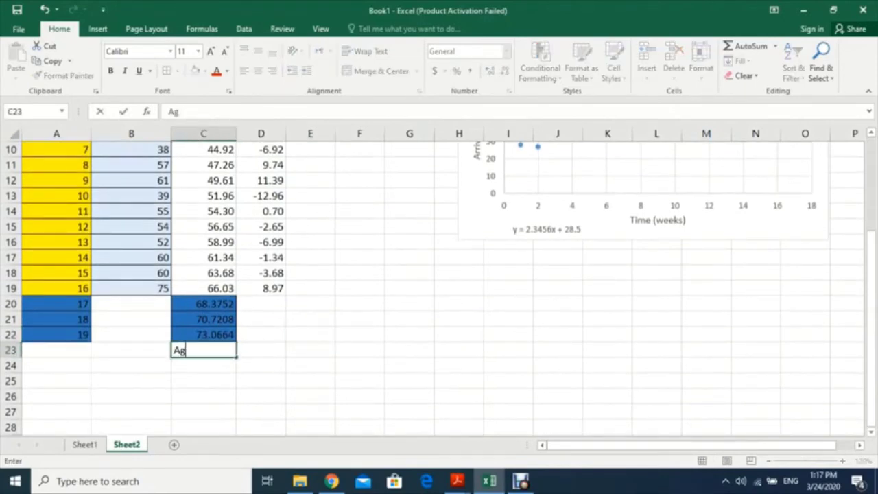
{"action": "key", "text": "BackSpace"}
{"action": "key", "text": "BackSpace"}
{"action": "type", "text": "vg"}
{"action": "key", "text": "Tab"}
Calculate the average error in D23 with =AVERAGE(D4:D19)
{"action": "scroll", "coordinate": [432, 288], "scroll_direction": "up", "scroll_amount": 2}
{"action": "scroll", "coordinate": [432, 288], "scroll_direction": "down", "scroll_amount": 2}
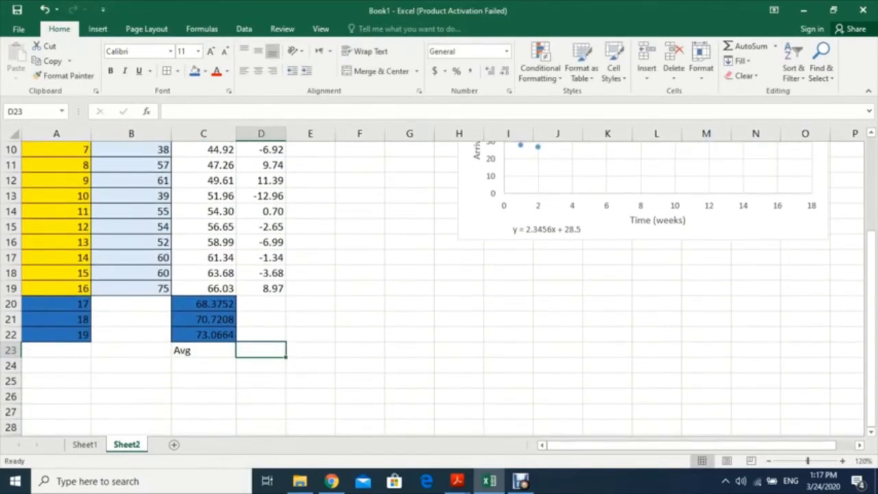
{"action": "type", "text": "=a"}
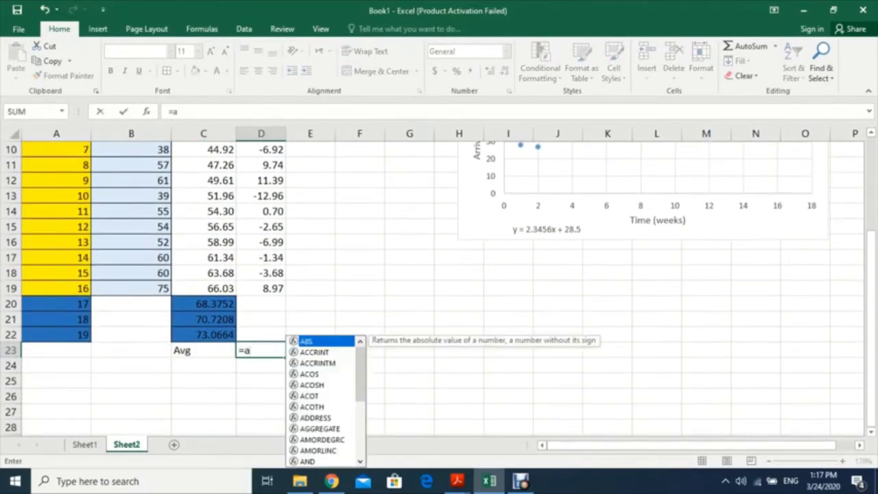
{"action": "type", "text": "vg"}
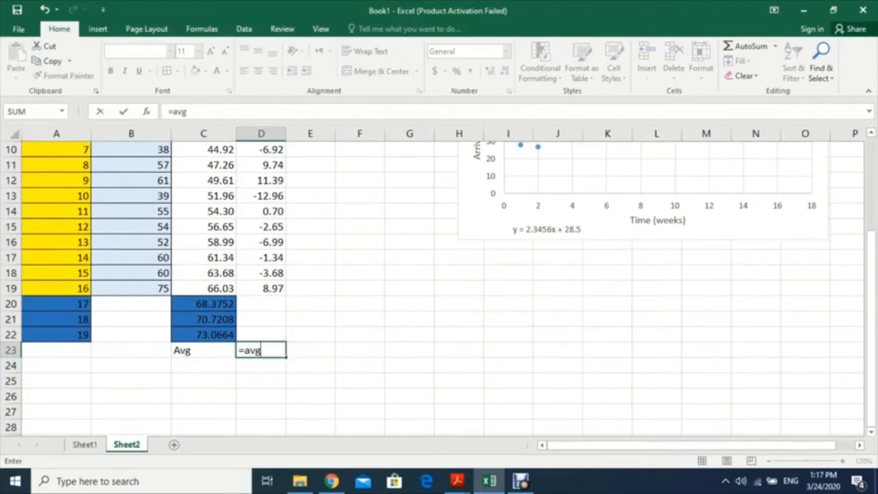
{"action": "key", "text": "BackSpace"}
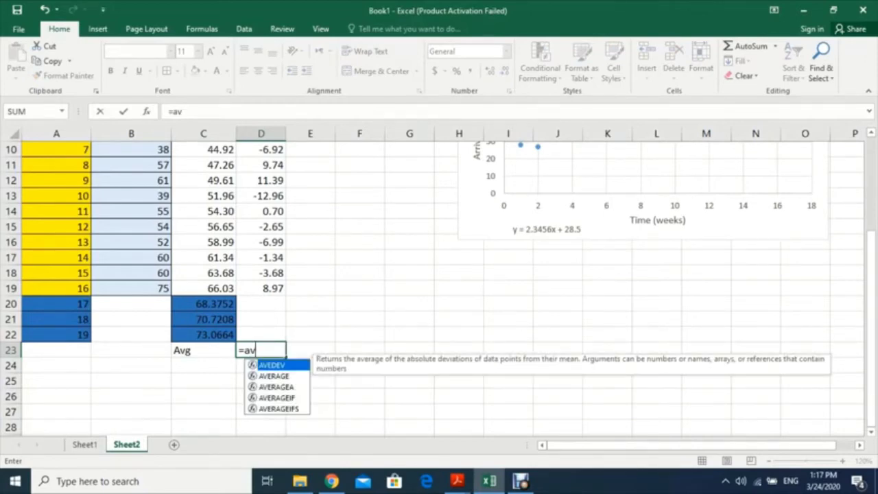
{"action": "key", "text": "Down"}
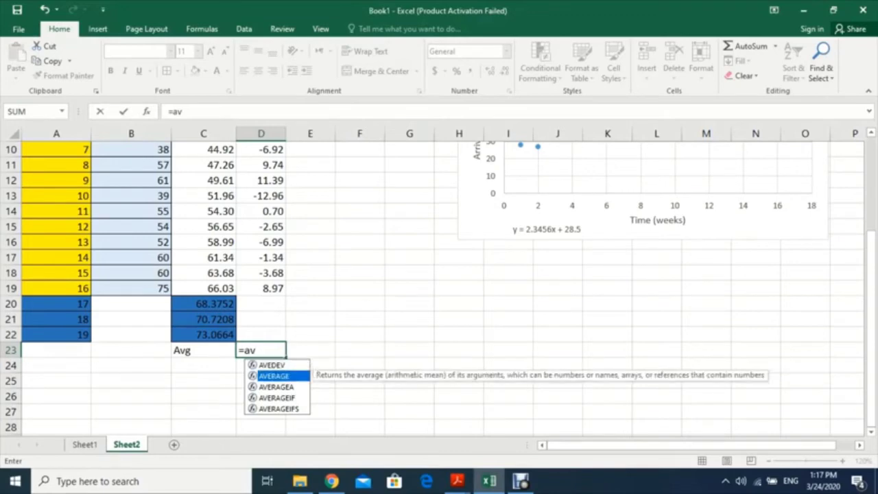
{"action": "key", "text": "Tab"}
{"action": "left_click_drag", "start_coordinate": [261, 288], "coordinate": [261, 180]}
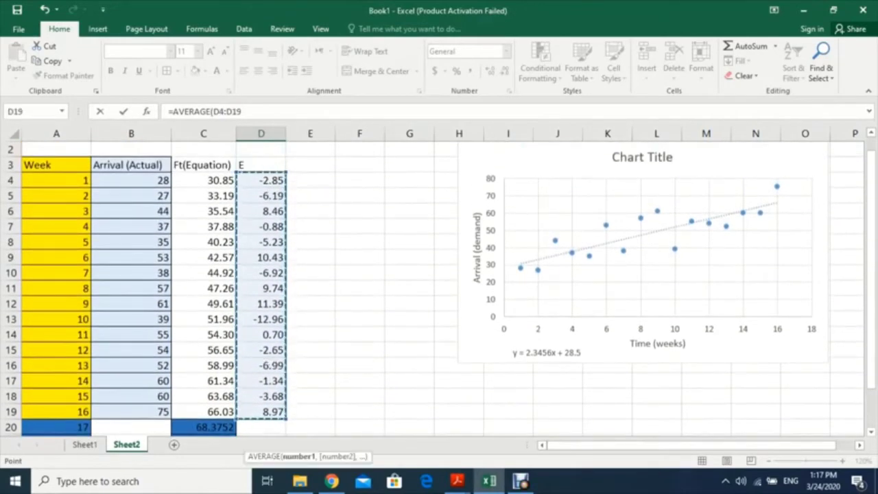
{"action": "key", "text": "Return"}
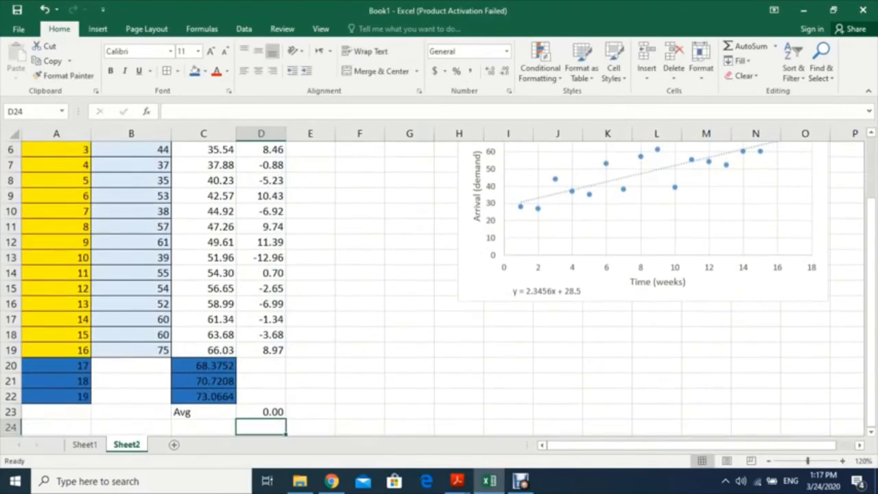
{"action": "left_click", "coordinate": [261, 411]}
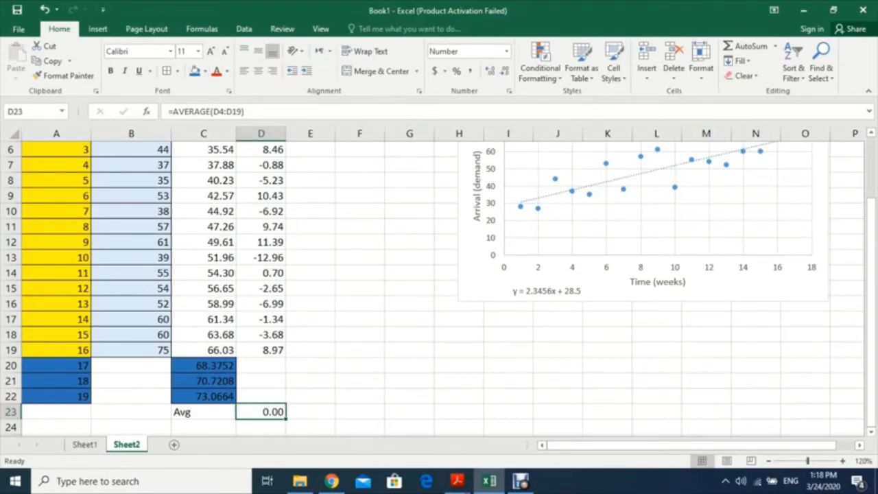
{"action": "left_click", "coordinate": [97, 29]}
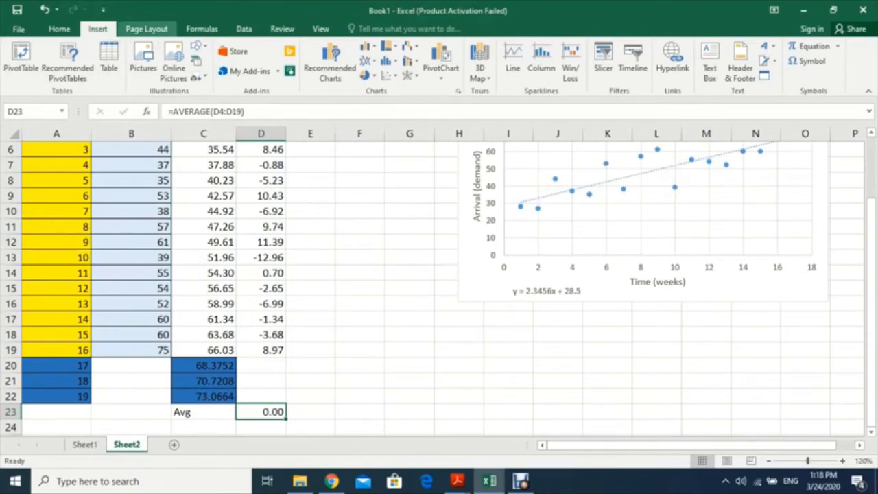
{"action": "left_click", "coordinate": [261, 380]}
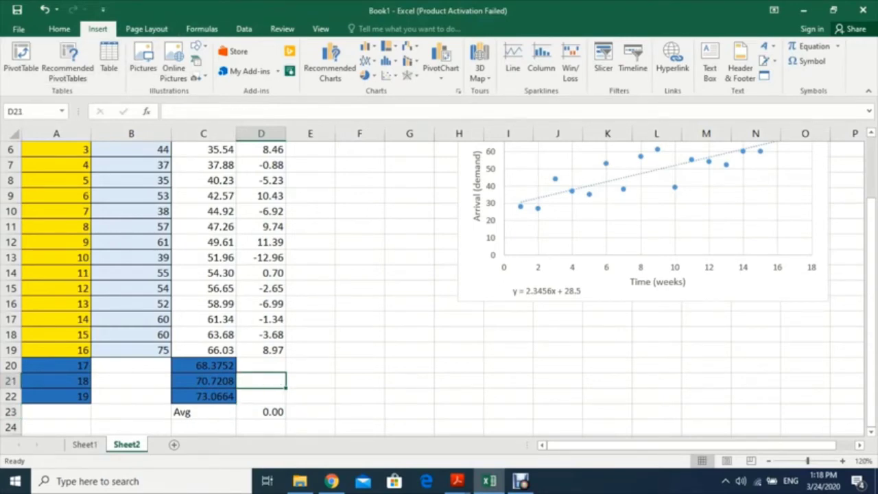
{"action": "left_click", "coordinate": [260, 412]}
{"action": "scroll", "coordinate": [261, 411], "scroll_direction": "down", "scroll_amount": 2}
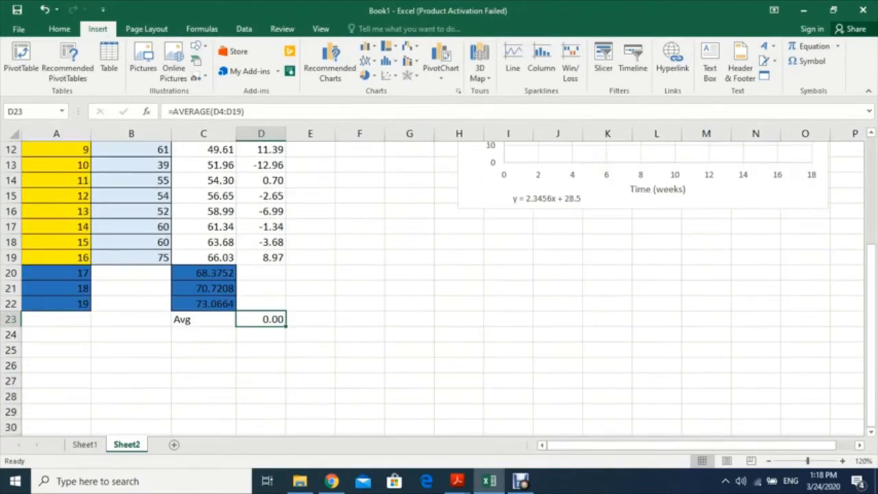
{"action": "left_click", "coordinate": [261, 334]}
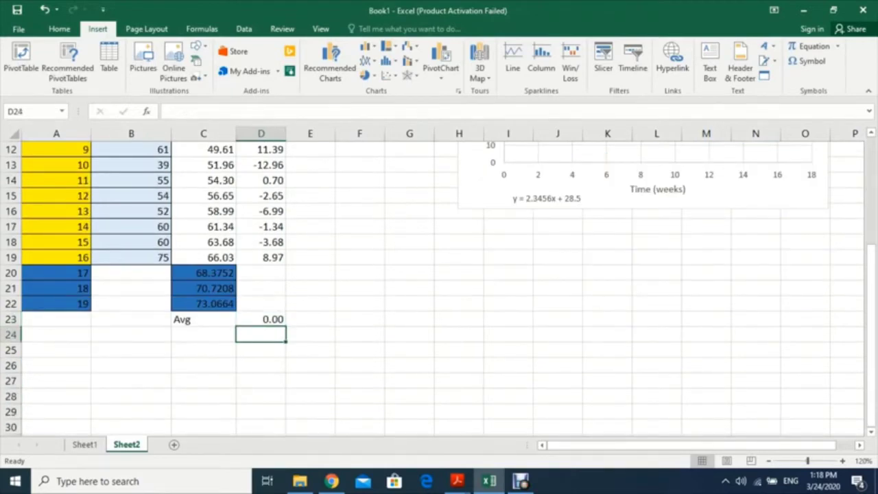
Enter the label "CFE" in D22, above the average error
{"action": "left_click", "coordinate": [261, 304]}
{"action": "type", "text": "CFE"}
{"action": "key", "text": "Return"}
{"action": "key", "text": "Return"}
Add the column header "|E|" in E3 for the absolute errors
{"action": "scroll", "coordinate": [439, 288], "scroll_direction": "up", "scroll_amount": 4}
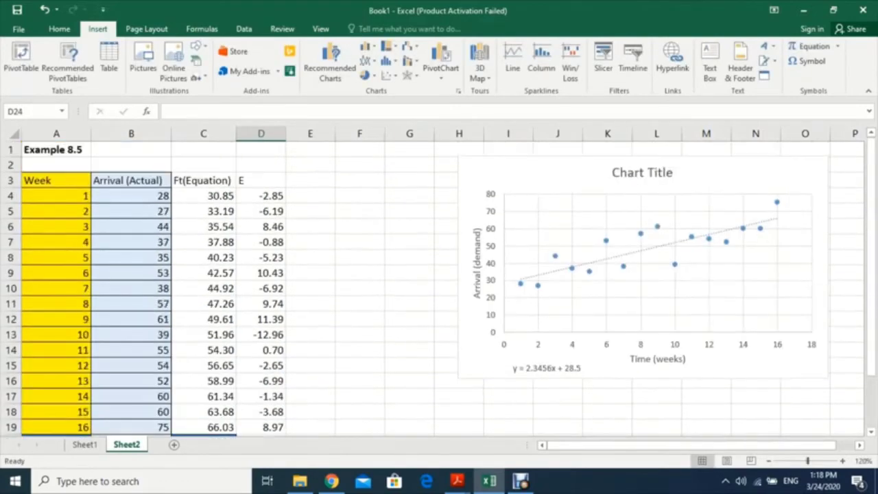
{"action": "scroll", "coordinate": [439, 288], "scroll_direction": "down", "scroll_amount": 2}
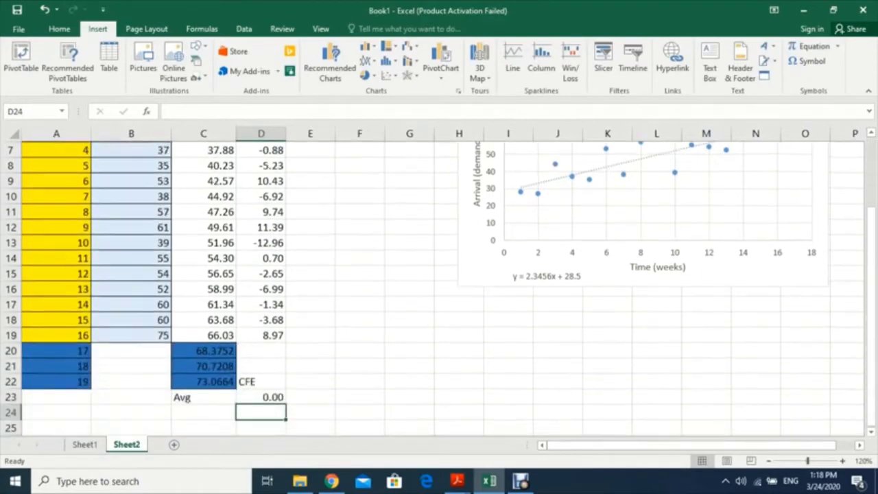
{"action": "scroll", "coordinate": [439, 288], "scroll_direction": "up", "scroll_amount": 1}
{"action": "scroll", "coordinate": [439, 288], "scroll_direction": "down", "scroll_amount": 1}
{"action": "scroll", "coordinate": [439, 288], "scroll_direction": "up", "scroll_amount": 2}
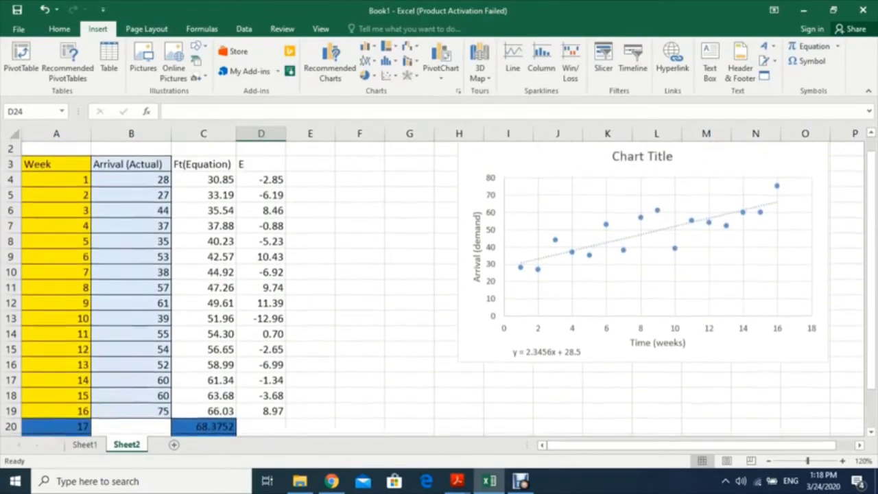
{"action": "left_click", "coordinate": [310, 180]}
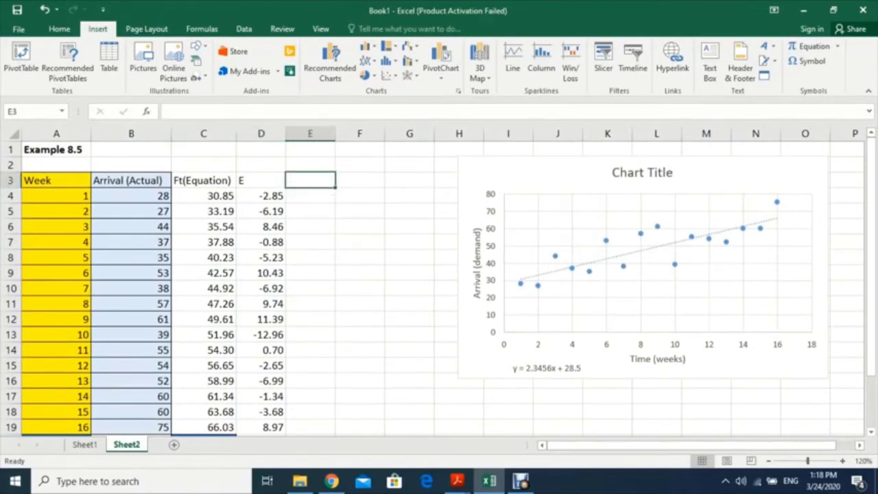
{"action": "type", "text": "="}
{"action": "key", "text": "BackSpace"}
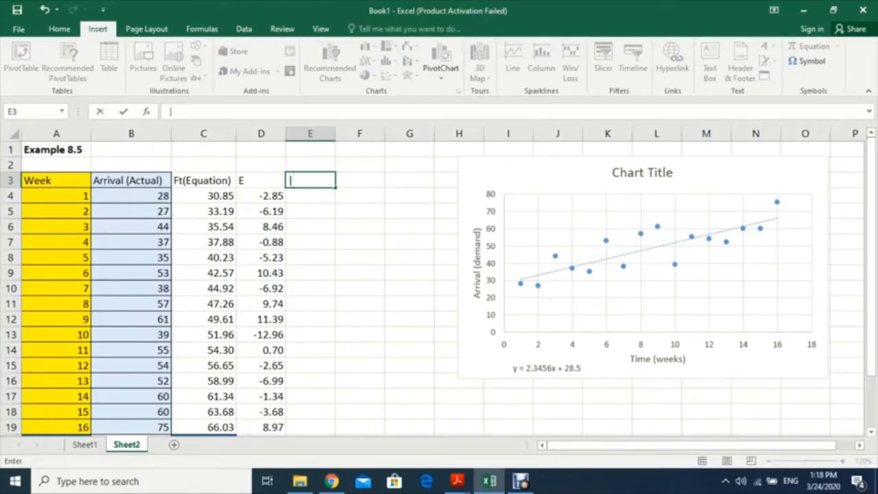
{"action": "type", "text": "E|"}
{"action": "key", "text": "Return"}
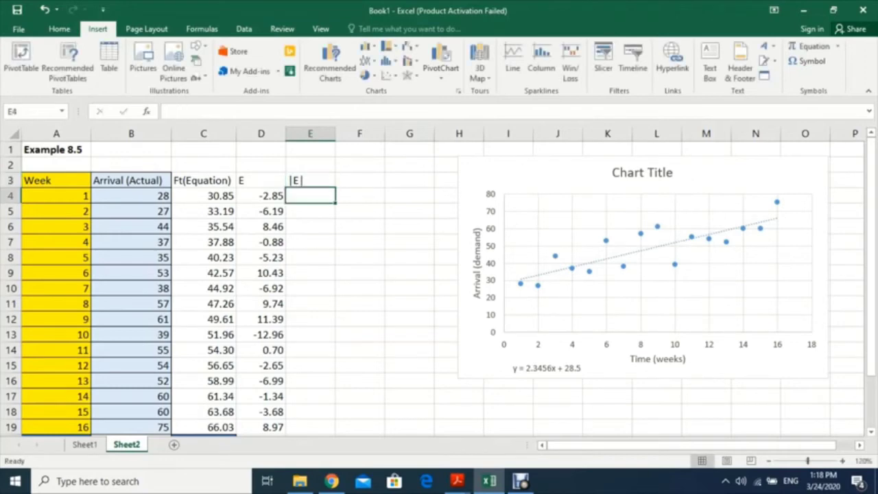
Compute the week 1 absolute error in E4 with =ABS(D4) and fill the formula down to E19
{"action": "type", "text": "=abs"}
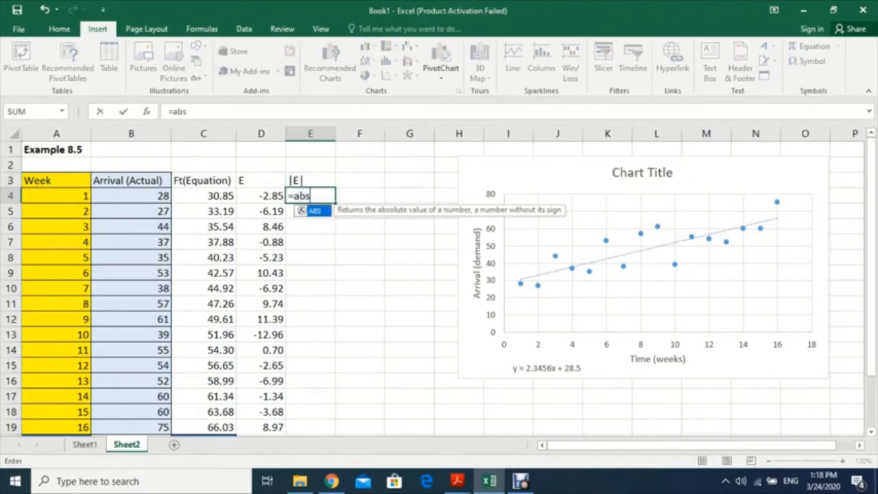
{"action": "key", "text": "Tab"}
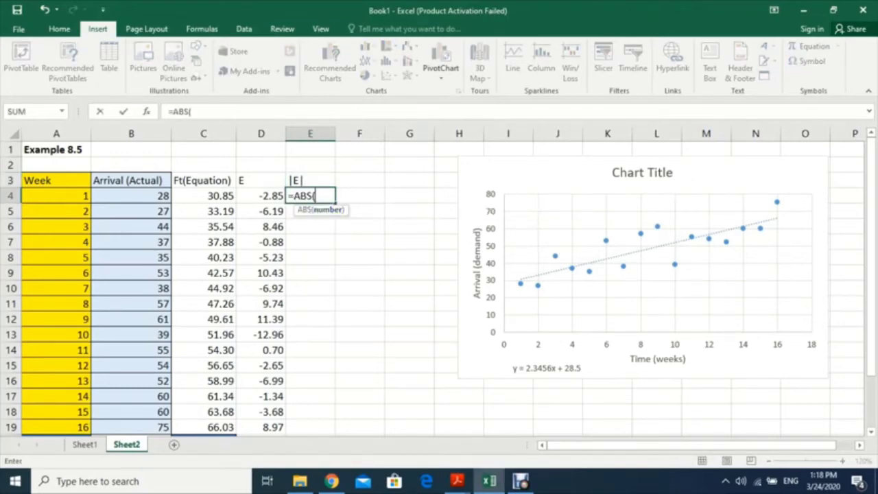
{"action": "key", "text": "Left"}
{"action": "key", "text": "Return"}
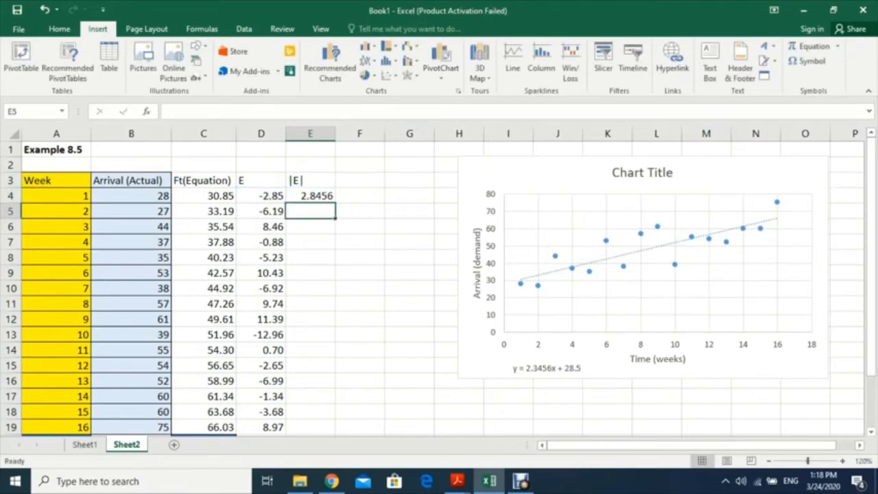
{"action": "left_click", "coordinate": [309, 197]}
{"action": "left_click_drag", "start_coordinate": [335, 203], "coordinate": [336, 432]}
Calculate the average deviation of the absolute errors in E23 with =AVEDEV(E4:E19)
{"action": "scroll", "coordinate": [335, 432], "scroll_direction": "down", "scroll_amount": 1}
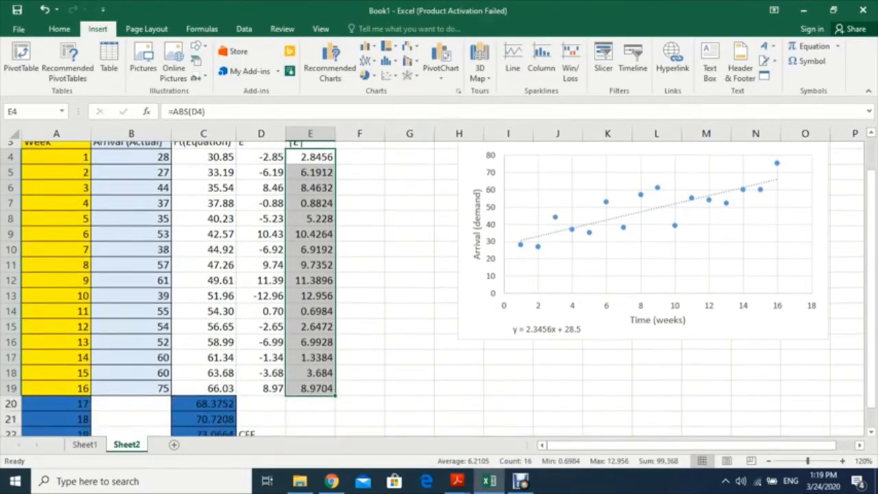
{"action": "scroll", "coordinate": [274, 288], "scroll_direction": "down", "scroll_amount": 2}
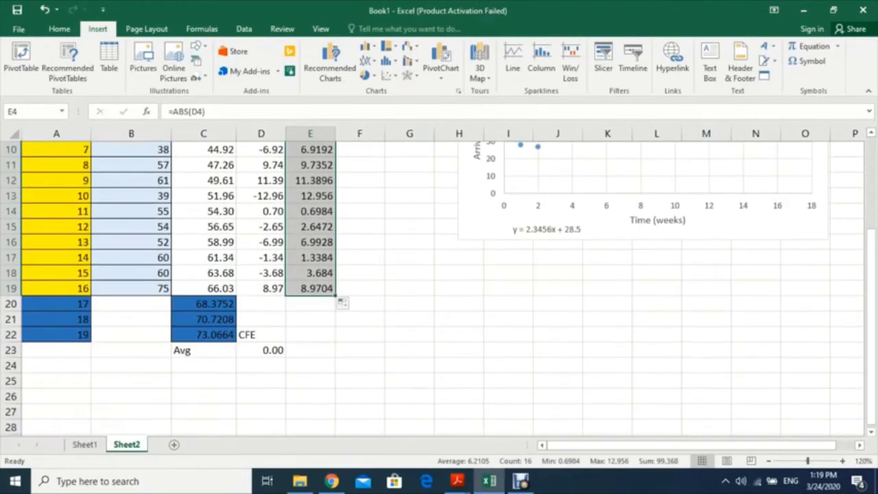
{"action": "left_click", "coordinate": [310, 349]}
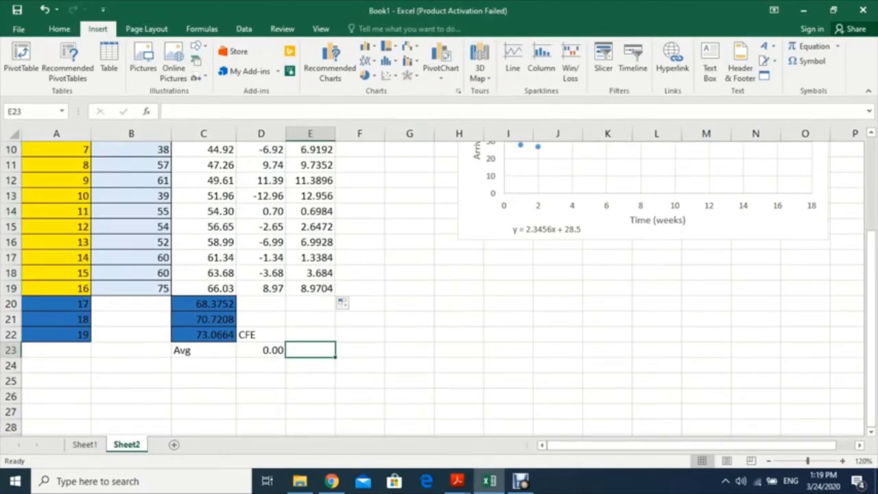
{"action": "type", "text": "=a"}
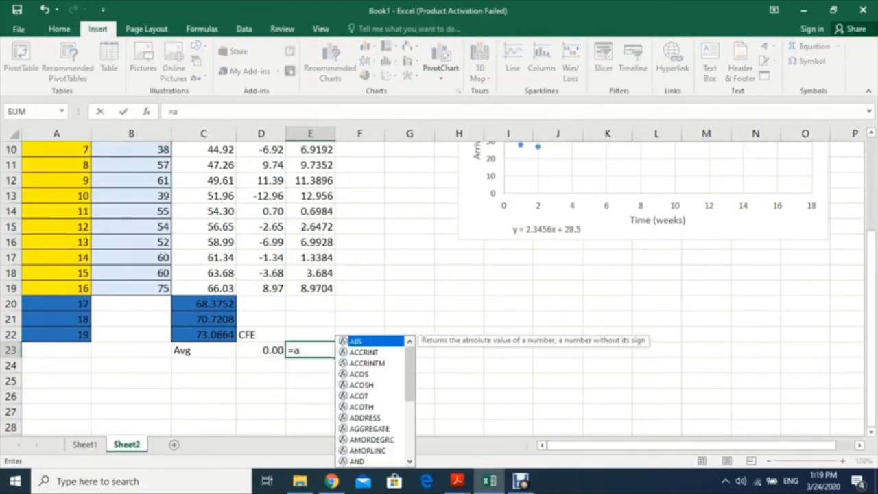
{"action": "type", "text": "vg"}
{"action": "key", "text": "BackSpace"}
{"action": "type", "text": "e"}
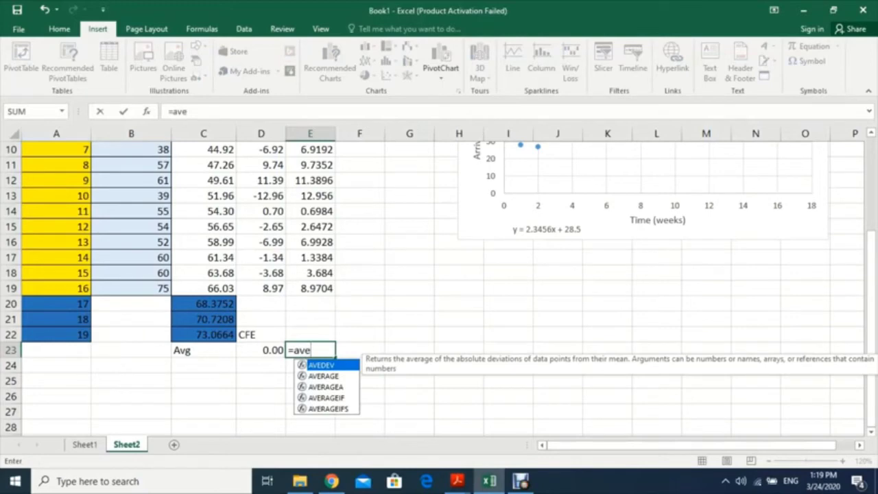
{"action": "key", "text": "Tab"}
{"action": "left_click_drag", "start_coordinate": [310, 288], "coordinate": [310, 179]}
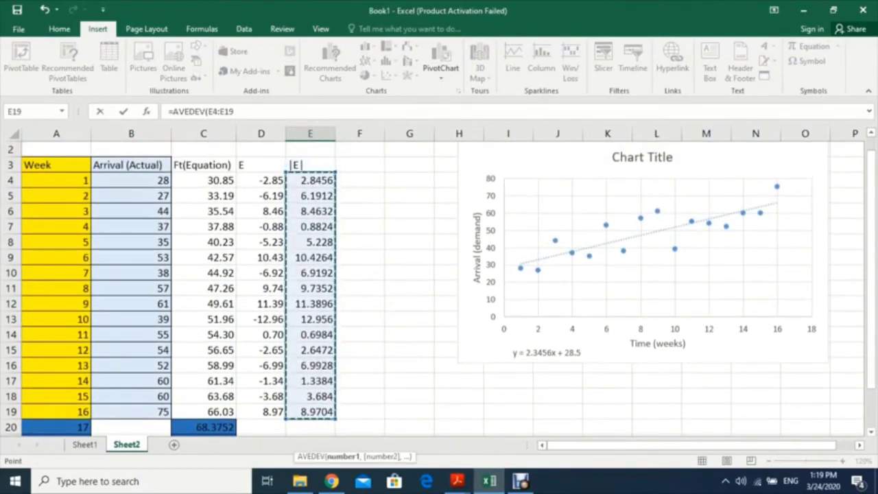
{"action": "key", "text": "Return"}
Enter the label "E(bar)" in E22, above the absolute error result
{"action": "key", "text": "Up"}
{"action": "key", "text": "Up"}
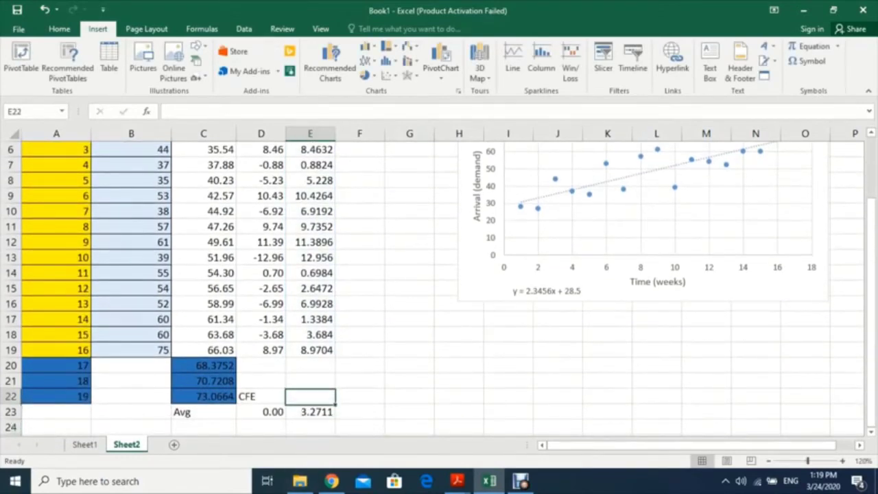
{"action": "type", "text": "E"}
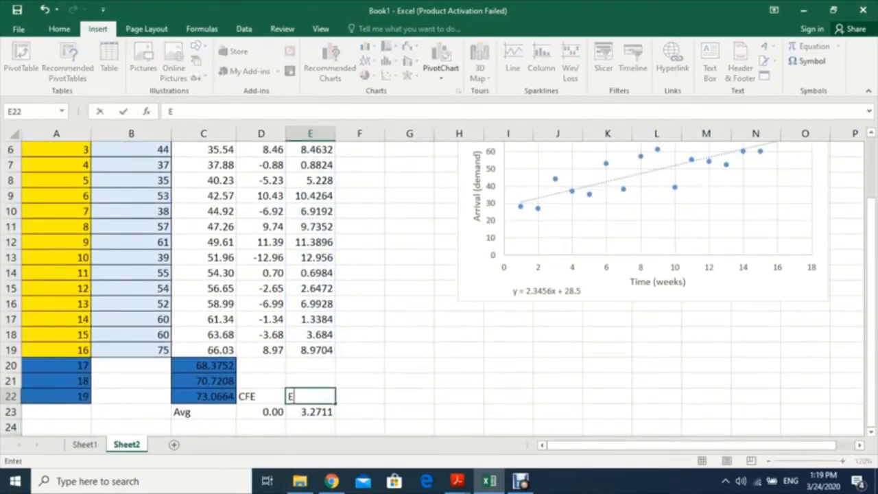
{"action": "type", "text": "(bar)"}
{"action": "left_click", "coordinate": [360, 412]}
Add the column header "(E-Ebar)^2" in F3 for the squared deviations
{"action": "scroll", "coordinate": [359, 412], "scroll_direction": "up", "scroll_amount": 2}
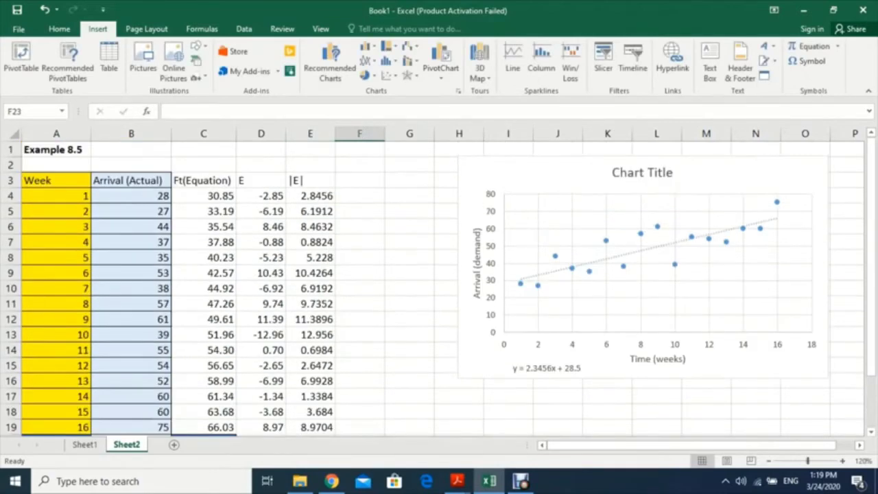
{"action": "left_click", "coordinate": [359, 180]}
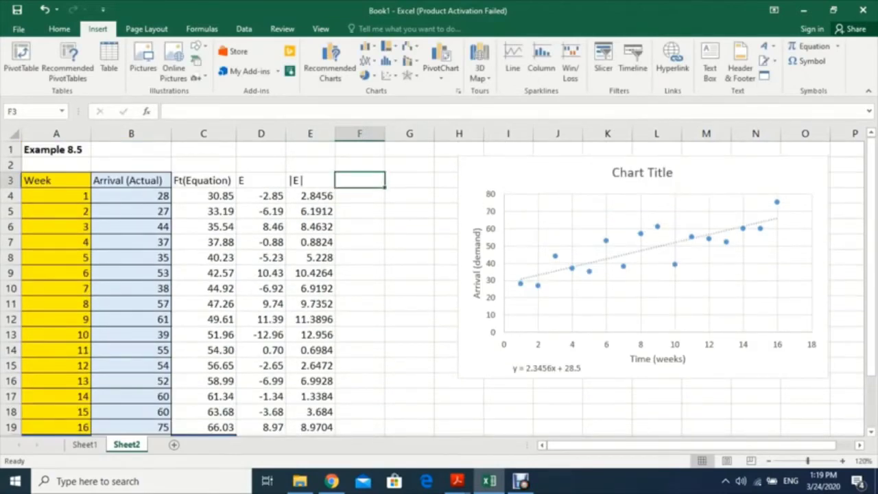
{"action": "type", "text": "("}
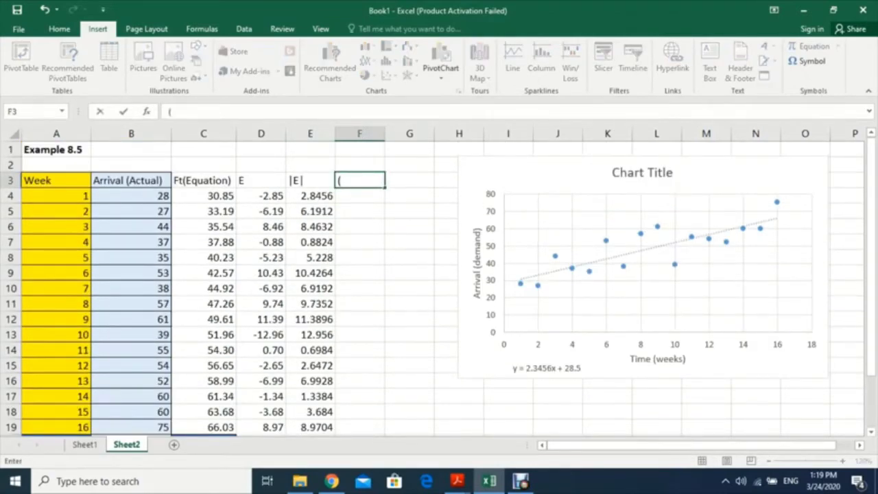
{"action": "type", "text": "E-Ebar)"}
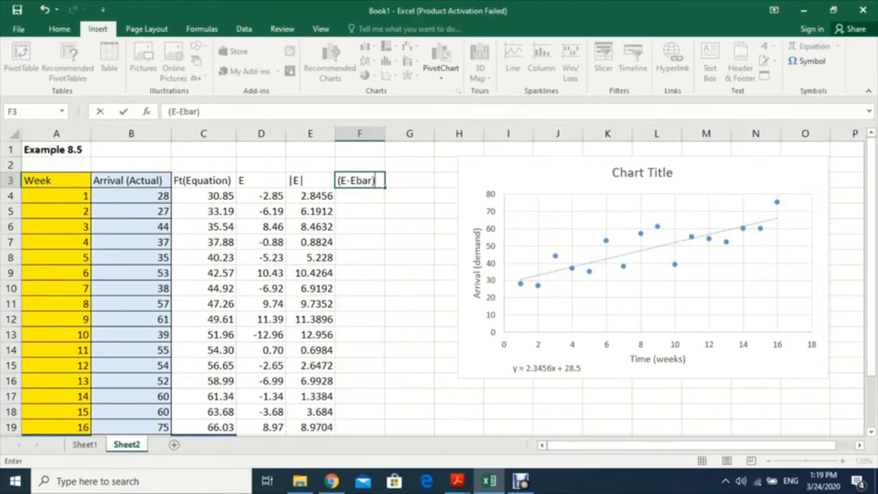
{"action": "type", "text": "^2"}
{"action": "key", "text": "Return"}
{"action": "left_click", "coordinate": [409, 257]}
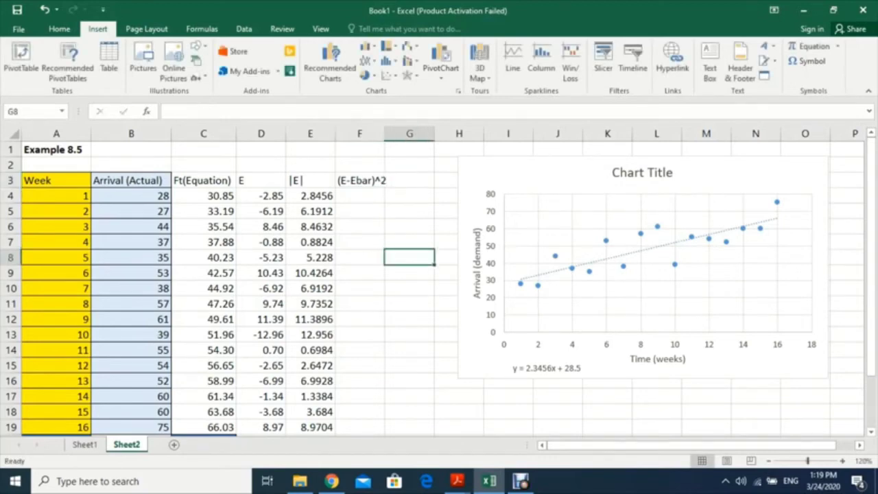
Compute the week 1 squared deviation in F4 with =(E4-$E$23)^2 and fill the formula down to F19
{"action": "left_click", "coordinate": [360, 196]}
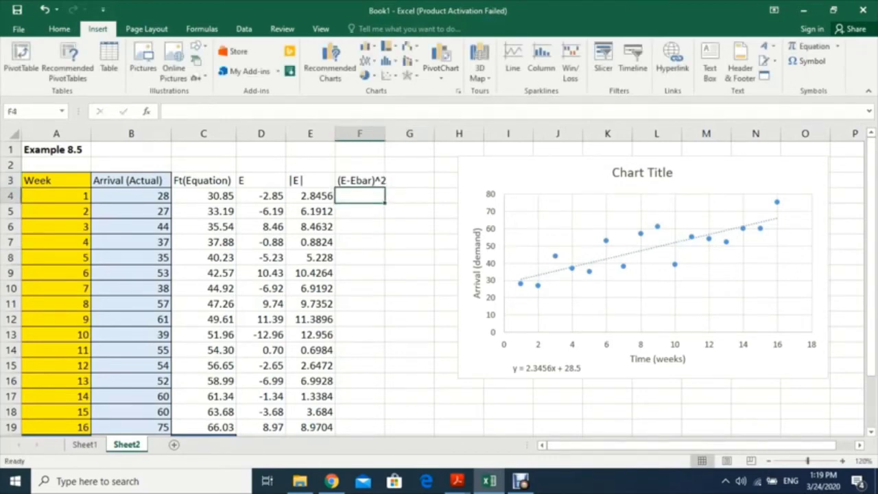
{"action": "type", "text": "="}
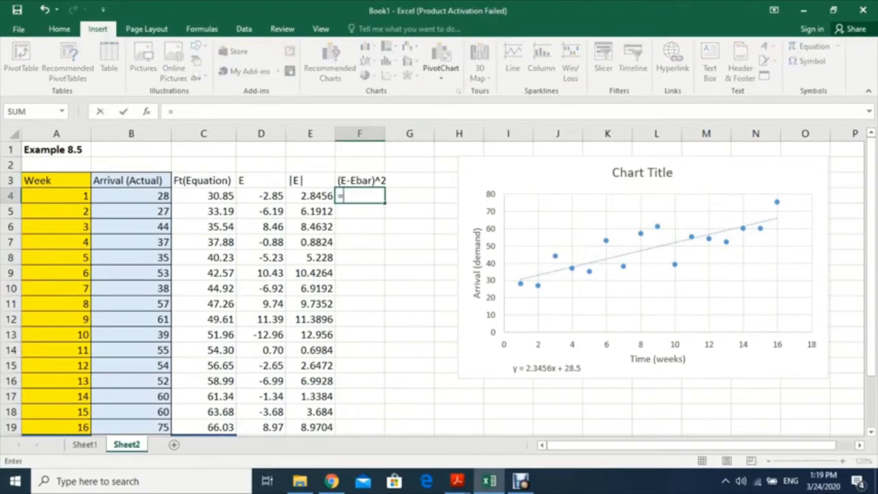
{"action": "type", "text": "("}
{"action": "left_click", "coordinate": [310, 196]}
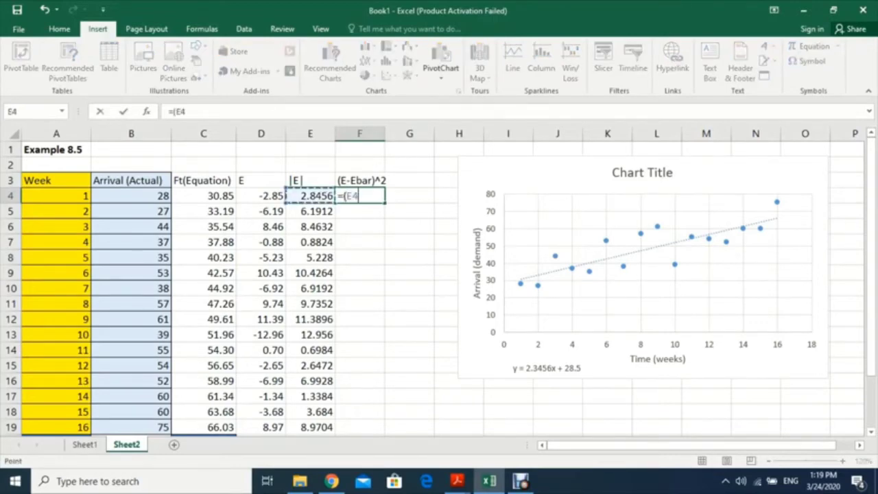
{"action": "type", "text": "-"}
{"action": "scroll", "coordinate": [310, 304], "scroll_direction": "down", "scroll_amount": 4}
{"action": "left_click", "coordinate": [310, 304]}
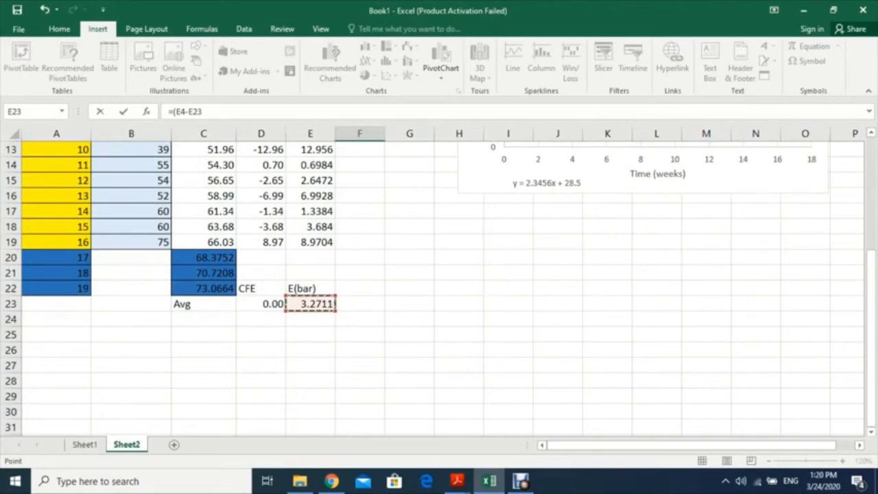
{"action": "key", "text": "F2"}
{"action": "type", "text": "$"}
{"action": "key", "text": "Right"}
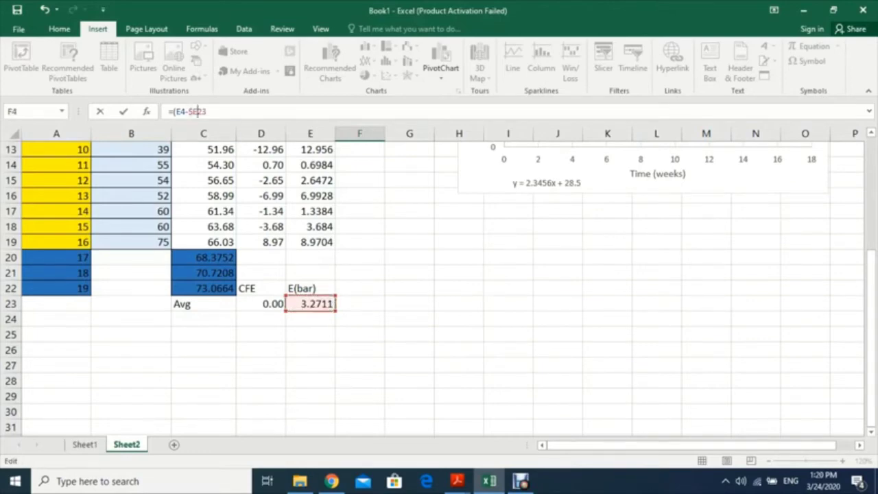
{"action": "type", "text": "$)^2"}
{"action": "key", "text": "Return"}
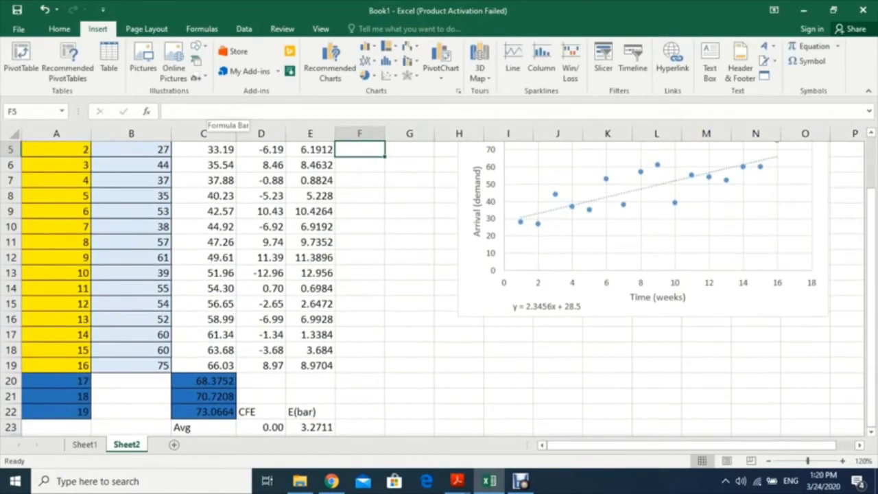
{"action": "key", "text": "Up"}
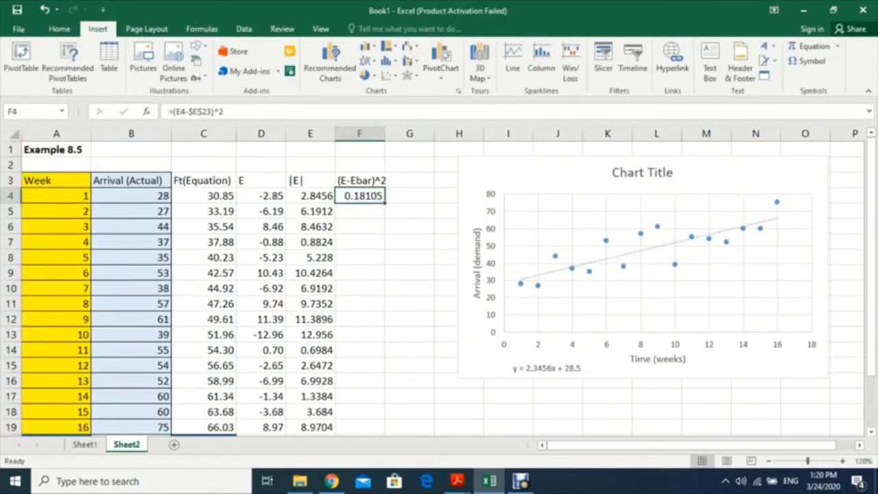
{"action": "left_click_drag", "start_coordinate": [386, 203], "coordinate": [384, 353]}
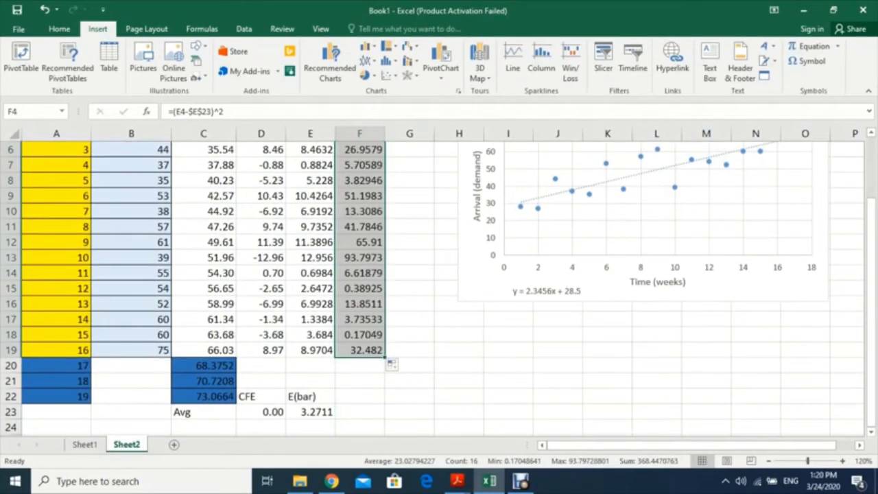
Enter the label "sigma" in E26, below the error summary
{"action": "scroll", "coordinate": [384, 353], "scroll_direction": "down", "scroll_amount": 1}
{"action": "left_click", "coordinate": [359, 381]}
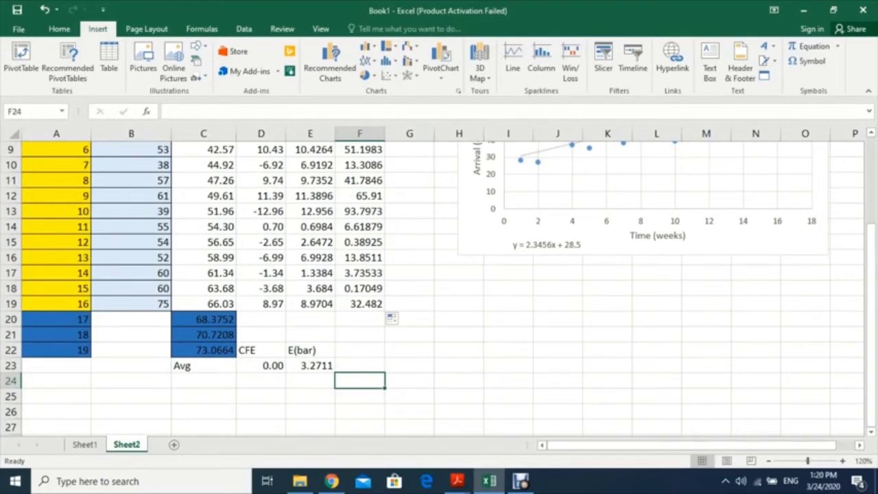
{"action": "left_click", "coordinate": [310, 396]}
{"action": "left_click", "coordinate": [309, 411]}
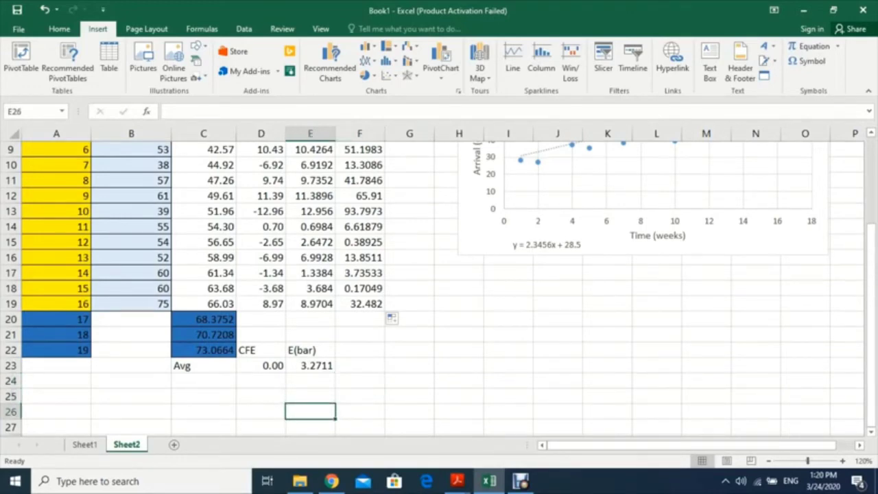
{"action": "type", "text": "sigma"}
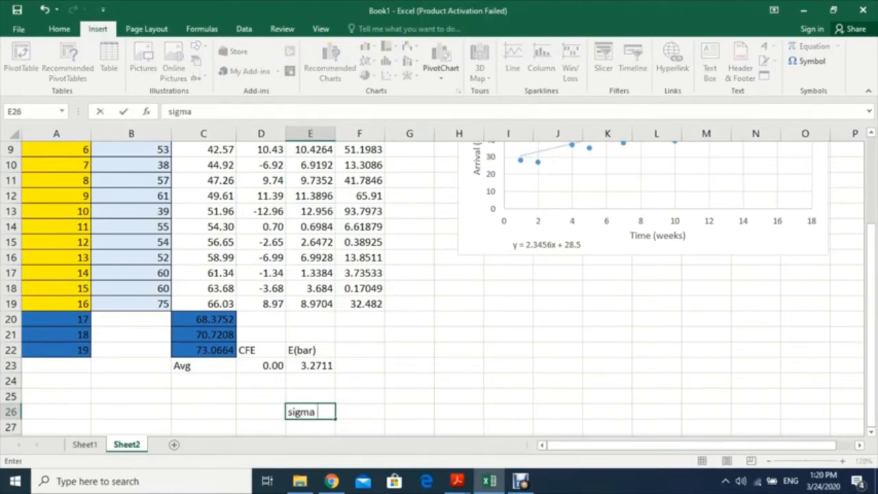
{"action": "key", "text": "Tab"}
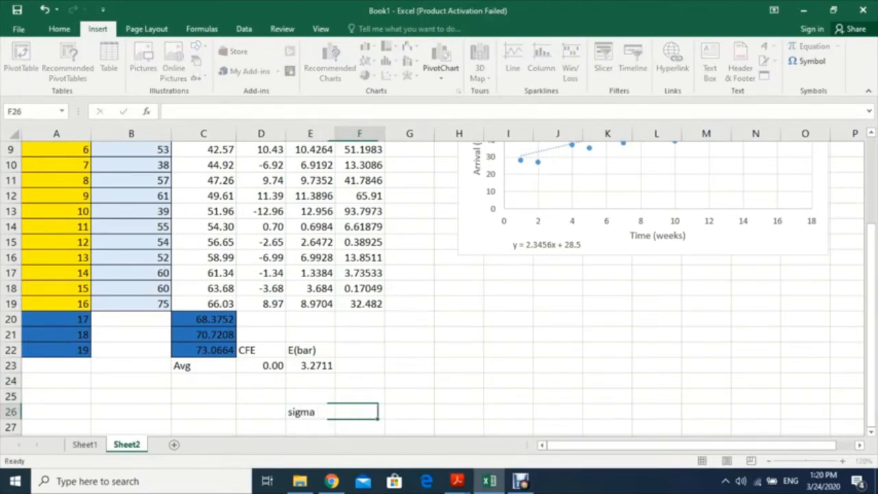
Calculate sigma in F26 with =SQRT(SUM(F4:F19)/15)
{"action": "type", "text": "=s"}
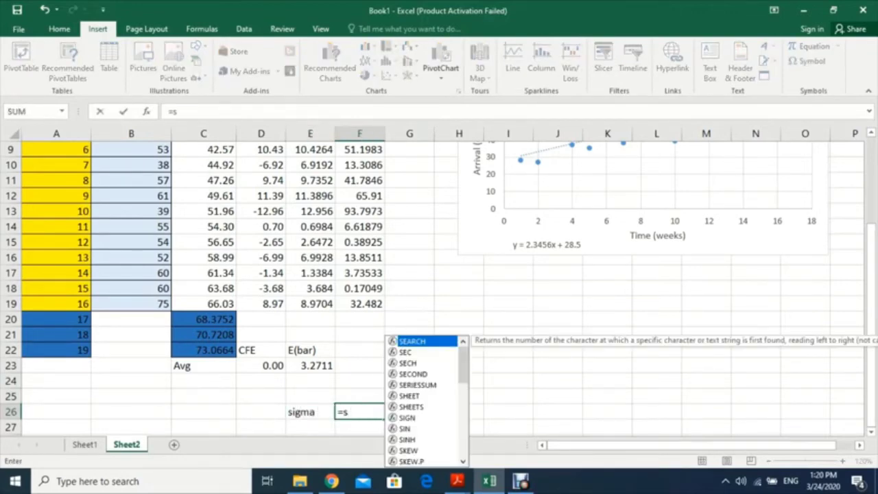
{"action": "type", "text": "q"}
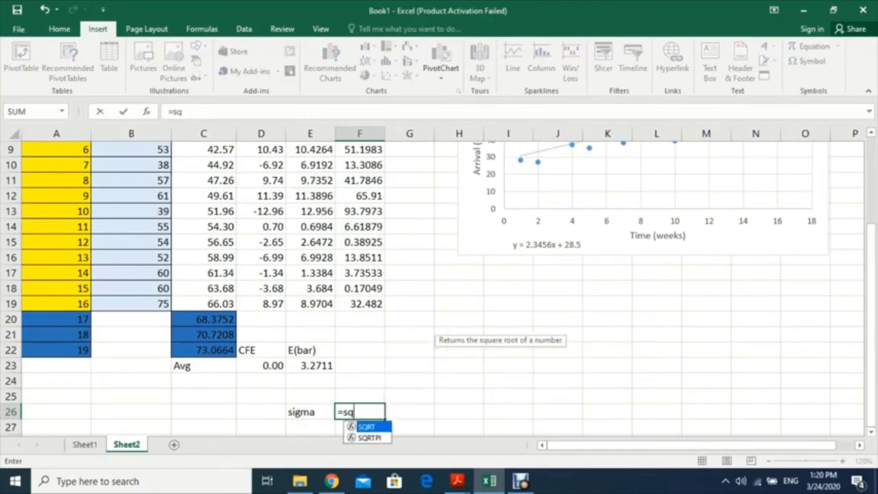
{"action": "type", "text": "rt("}
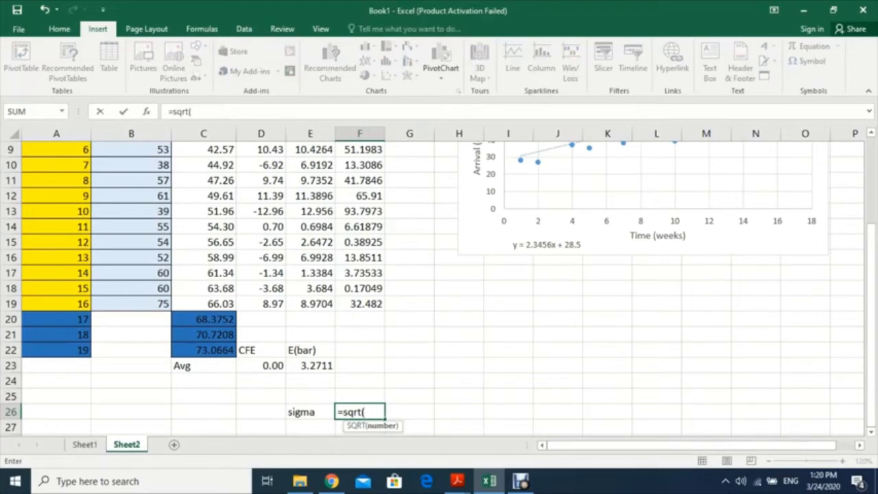
{"action": "type", "text": "sum"}
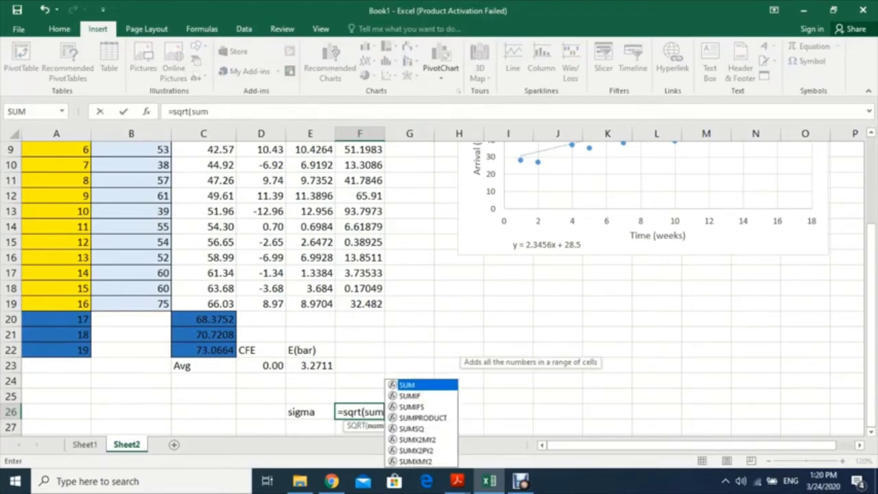
{"action": "key", "text": "Tab"}
{"action": "left_click_drag", "start_coordinate": [360, 303], "coordinate": [360, 180]}
{"action": "type", "text": ")"}
{"action": "left_click", "coordinate": [242, 111]}
{"action": "type", "text": "/"}
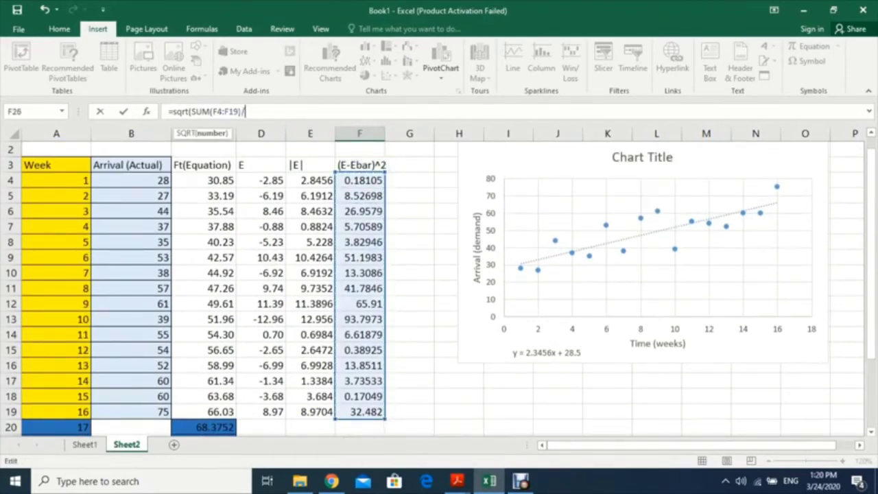
{"action": "type", "text": "15)"}
{"action": "key", "text": "Return"}
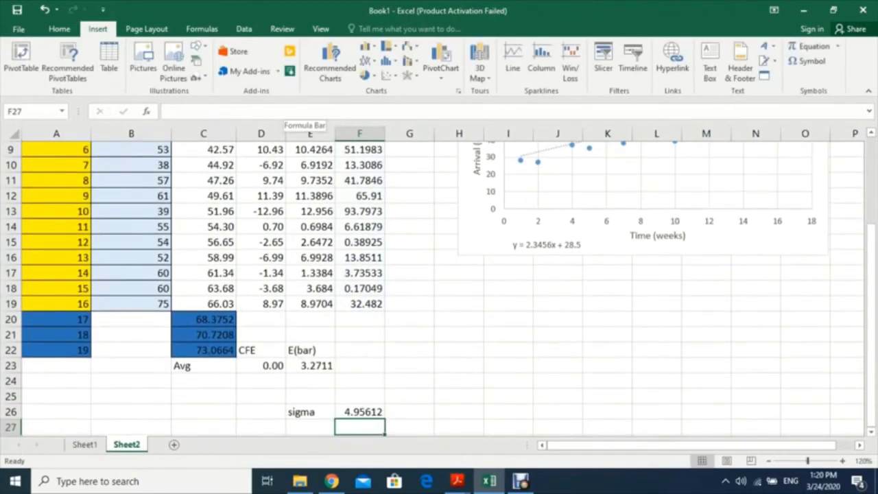
{"action": "key", "text": "Up"}
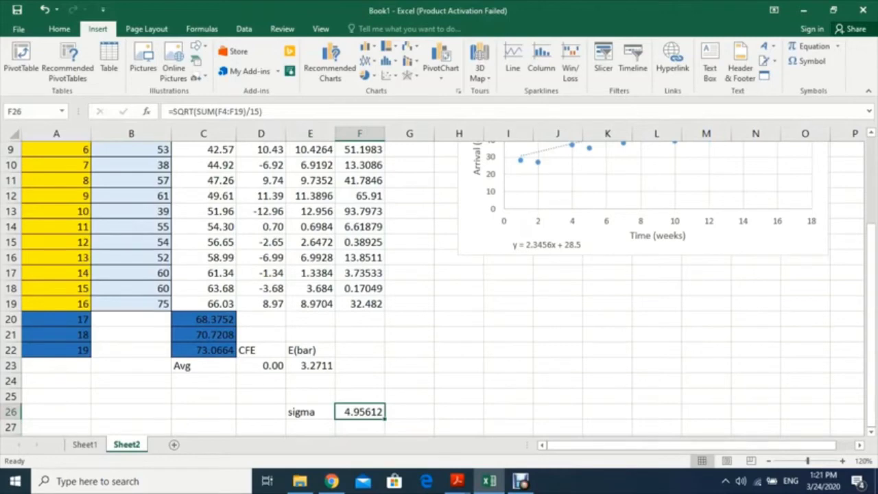
{"action": "scroll", "coordinate": [439, 288], "scroll_direction": "up", "scroll_amount": 3}
{"action": "scroll", "coordinate": [439, 288], "scroll_direction": "down", "scroll_amount": 4}
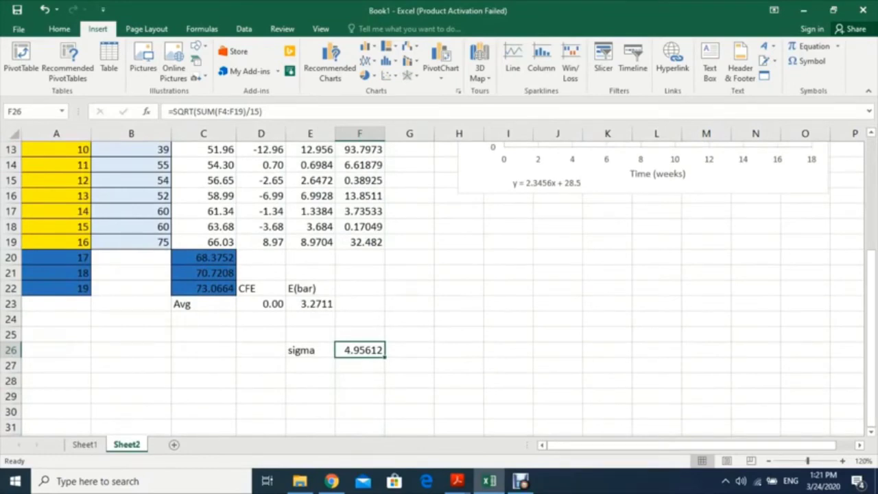
{"action": "left_click", "coordinate": [309, 303]}
{"action": "left_click_drag", "start_coordinate": [336, 311], "coordinate": [367, 306]}
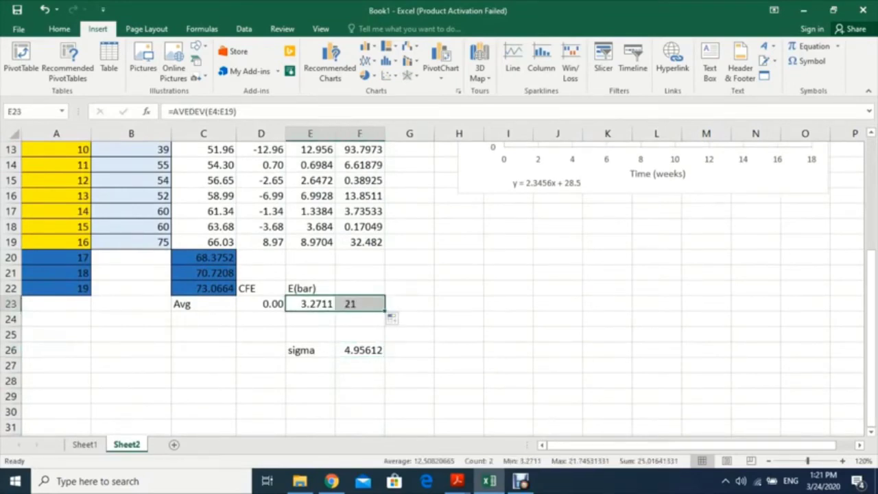
{"action": "left_click", "coordinate": [360, 304]}
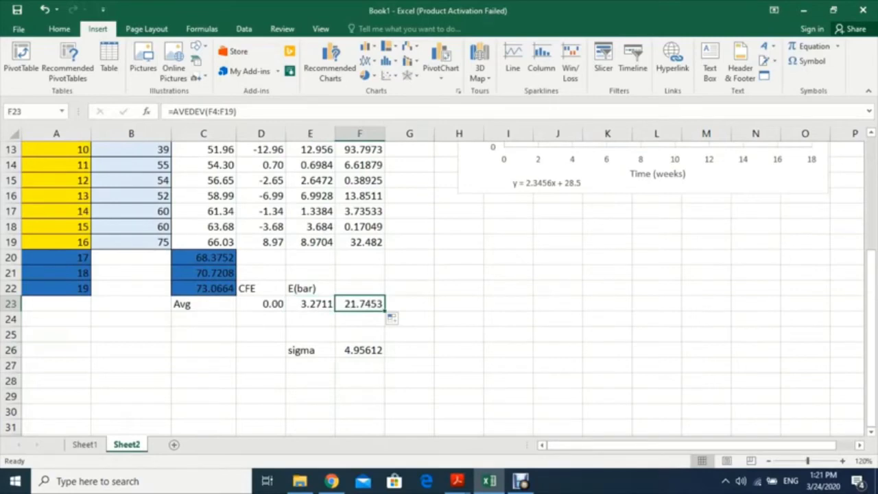
{"action": "left_click_drag", "start_coordinate": [360, 242], "coordinate": [360, 180]}
{"action": "scroll", "coordinate": [360, 274], "scroll_direction": "down", "scroll_amount": 3}
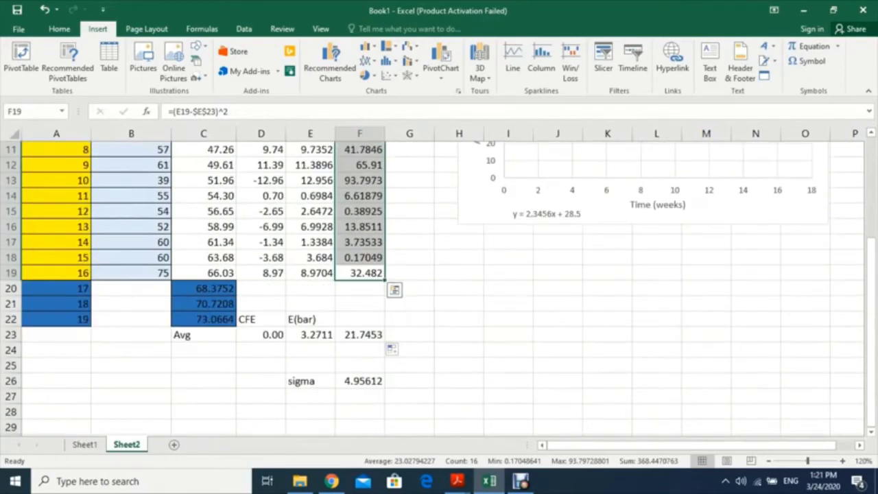
{"action": "left_click", "coordinate": [360, 335]}
{"action": "key", "text": "Delete"}
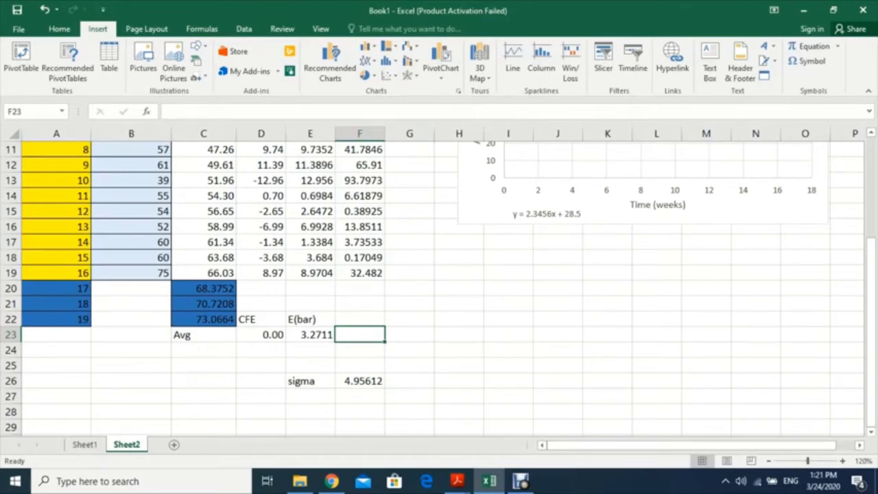
Clear the E(bar) label from E22 and change the label in D22 to "CFE or E bar"
{"action": "left_click", "coordinate": [310, 320]}
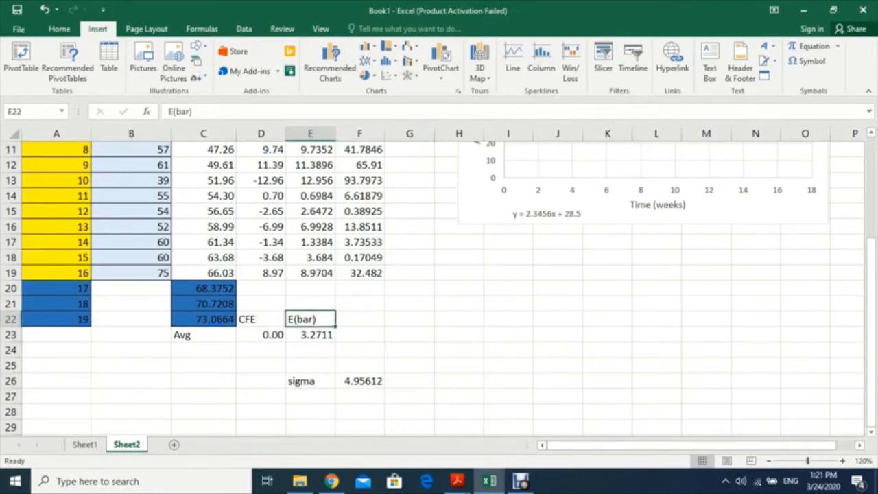
{"action": "key", "text": "Delete"}
{"action": "left_click", "coordinate": [260, 320]}
{"action": "left_click", "coordinate": [260, 304]}
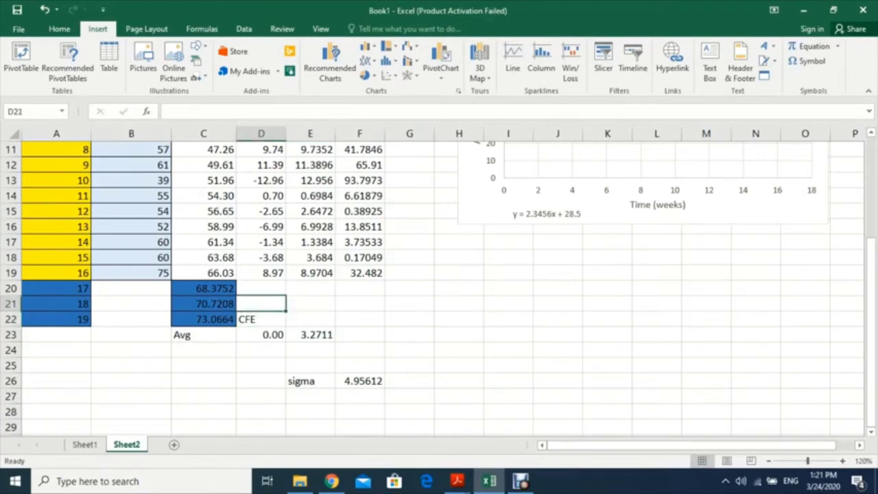
{"action": "left_click", "coordinate": [260, 320]}
{"action": "left_click", "coordinate": [183, 112]}
{"action": "type", "text": "or"}
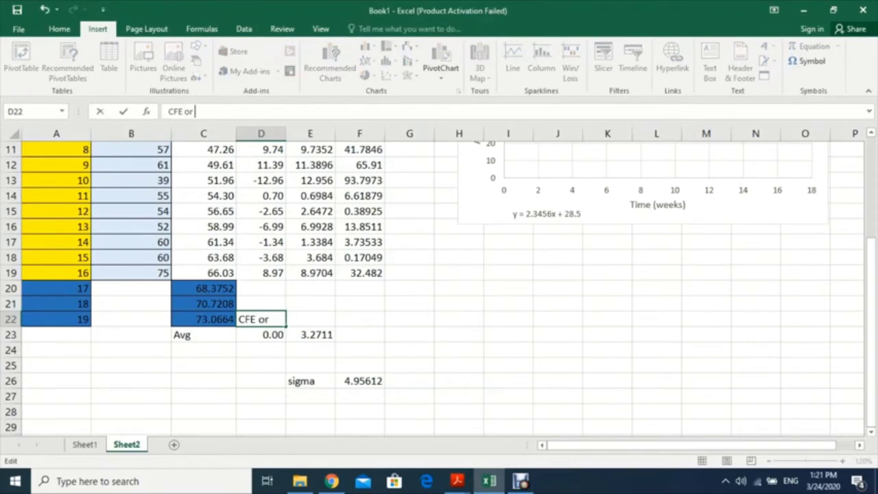
{"action": "type", "text": " E bar"}
{"action": "left_click", "coordinate": [310, 334]}
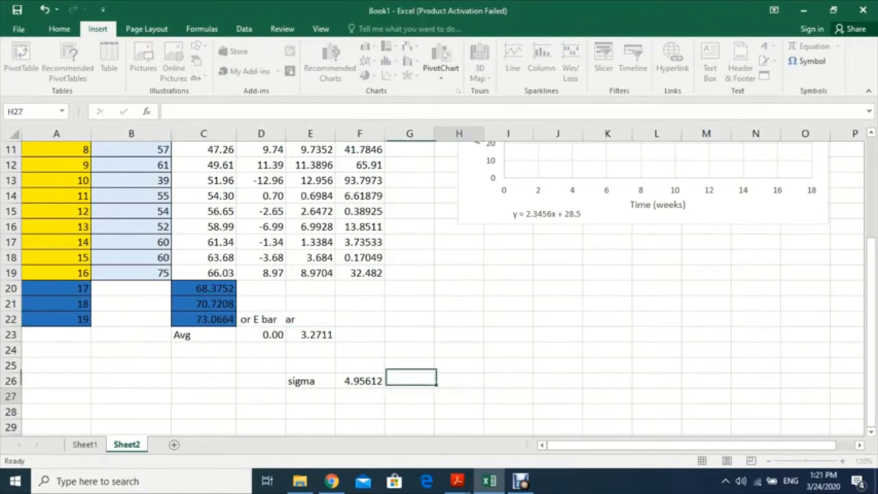
Fit column D's width to its contents and enter the label "MAD" in E22
{"action": "left_click", "coordinate": [458, 395]}
{"action": "double_click", "coordinate": [286, 133]}
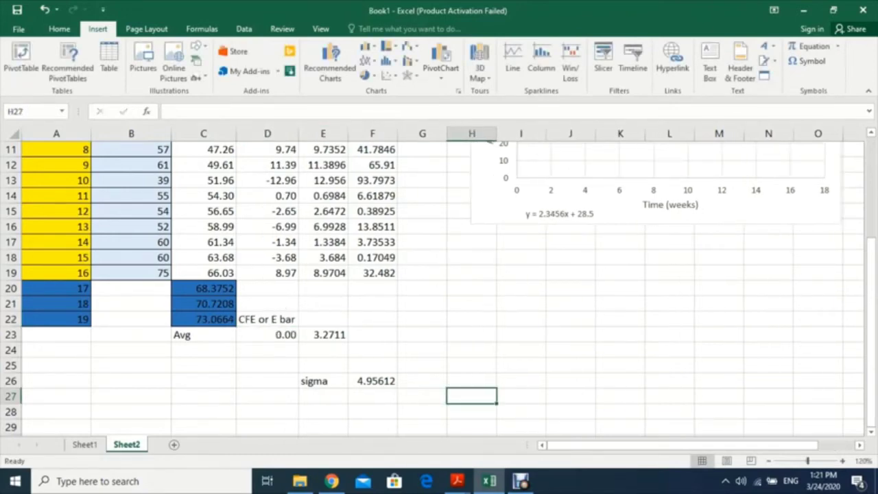
{"action": "left_click", "coordinate": [323, 303]}
{"action": "left_click", "coordinate": [323, 319]}
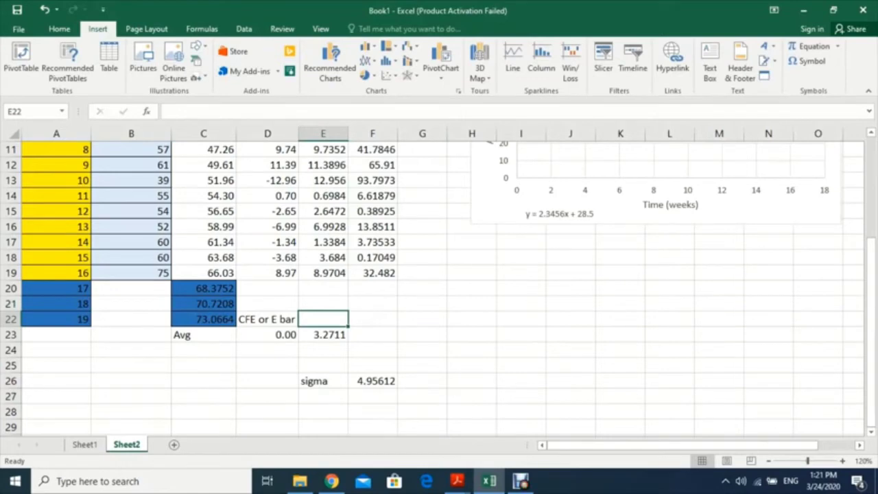
{"action": "type", "text": "MAD"}
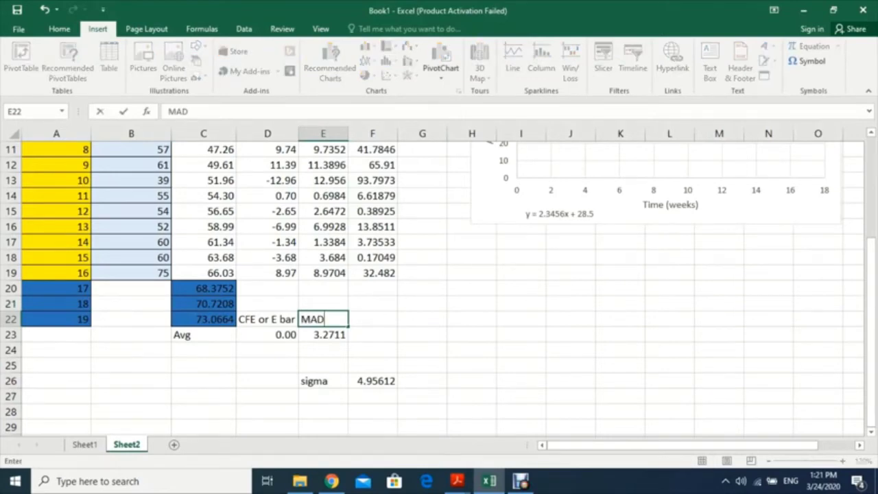
{"action": "left_click", "coordinate": [373, 334]}
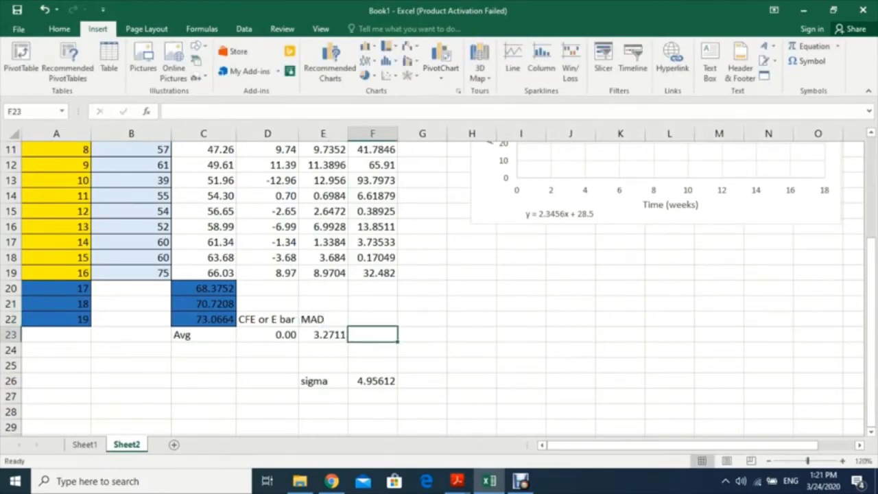
{"action": "left_click", "coordinate": [323, 351]}
{"action": "left_click", "coordinate": [323, 334]}
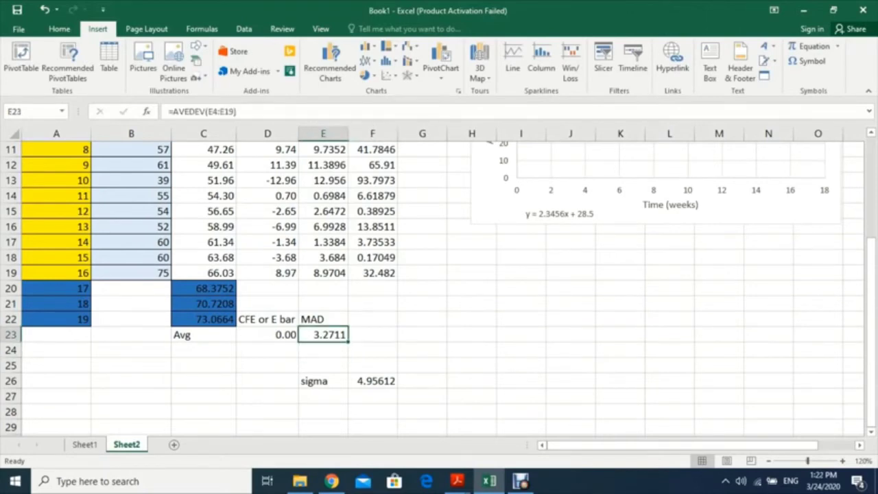
Add the column header "E^2" in G3 and widen column F so its own header fits
{"action": "scroll", "coordinate": [438, 288], "scroll_direction": "up", "scroll_amount": 4}
{"action": "scroll", "coordinate": [438, 288], "scroll_direction": "down", "scroll_amount": 1}
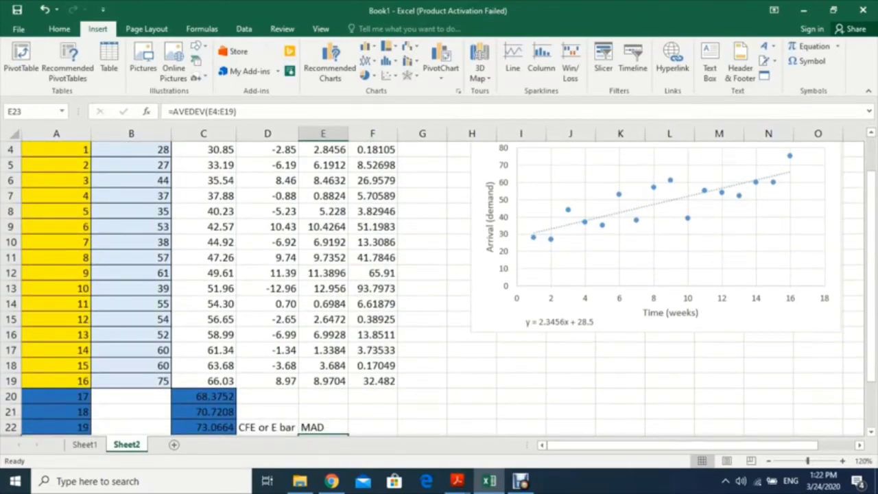
{"action": "scroll", "coordinate": [438, 288], "scroll_direction": "up", "scroll_amount": 1}
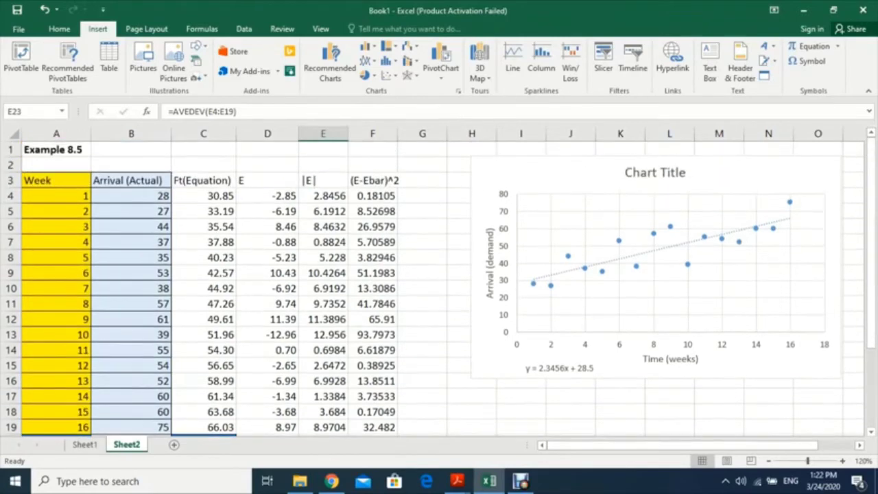
{"action": "left_click", "coordinate": [422, 181]}
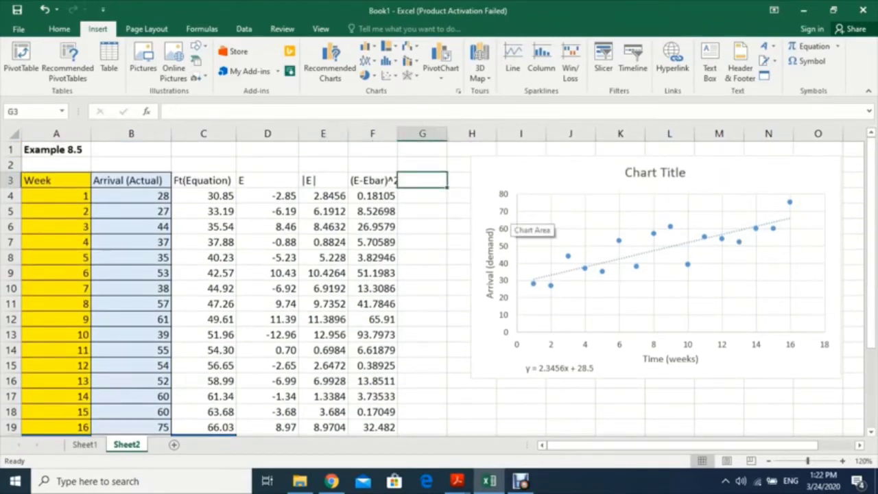
{"action": "type", "text": "E"}
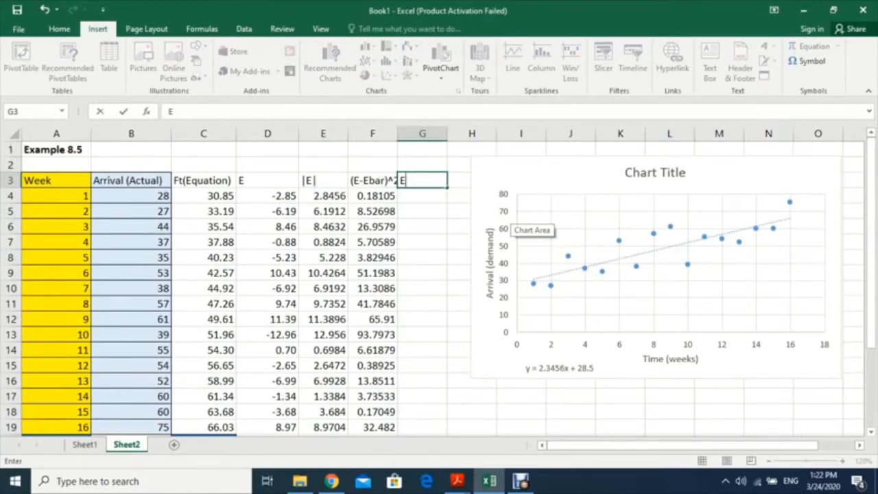
{"action": "type", "text": "^2"}
{"action": "key", "text": "Return"}
{"action": "left_click_drag", "start_coordinate": [397, 133], "coordinate": [417, 133]}
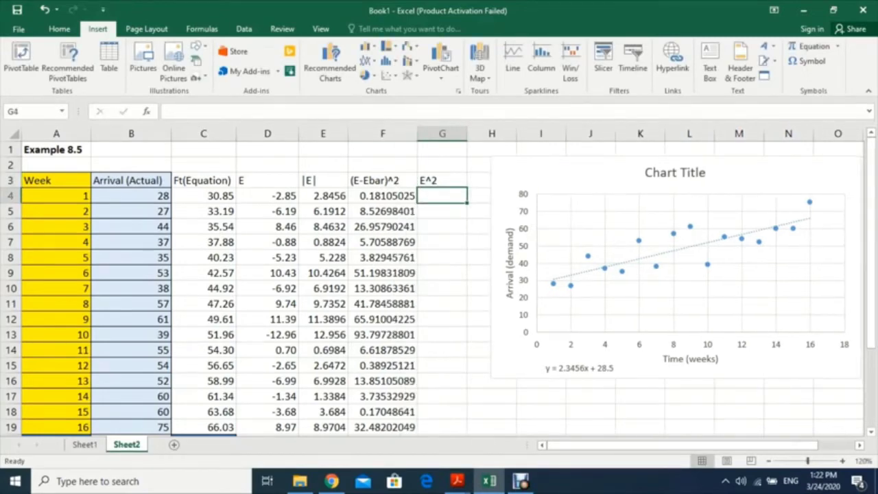
Compute the week 1 squared error in G4 with =D4^2 and fill the formula down to G19
{"action": "type", "text": "="}
{"action": "left_click", "coordinate": [267, 196]}
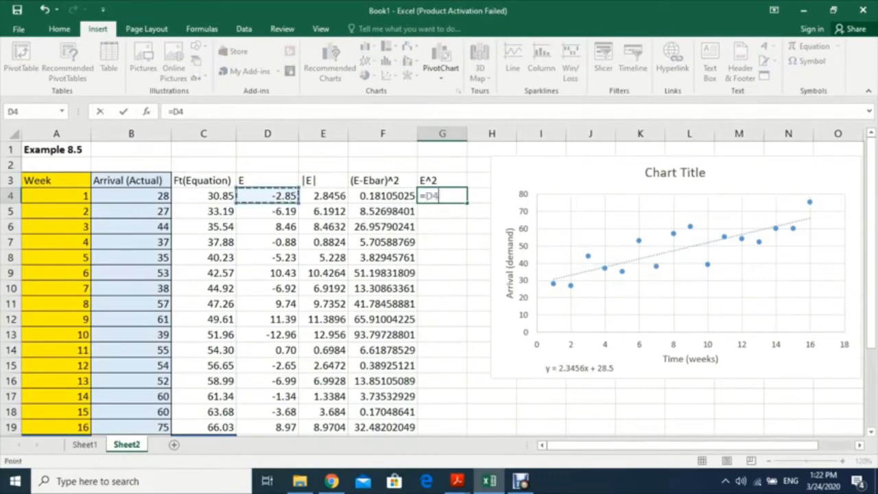
{"action": "type", "text": "^2"}
{"action": "key", "text": "Return"}
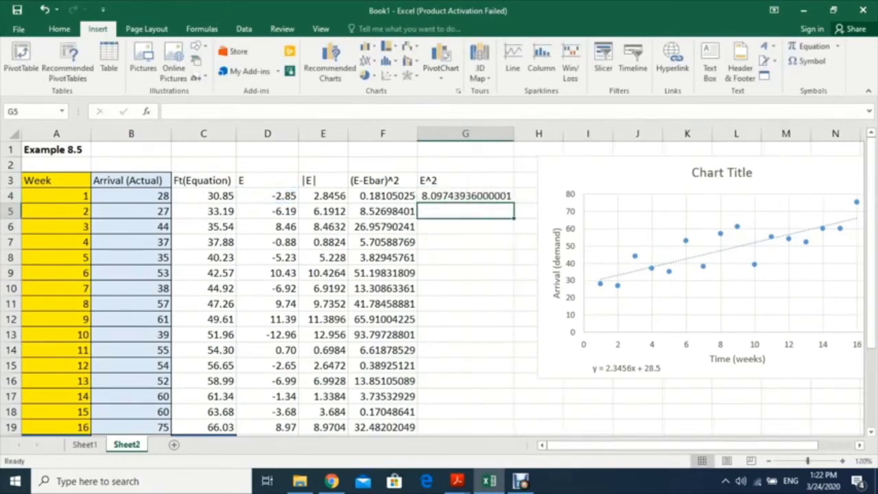
{"action": "left_click", "coordinate": [465, 196]}
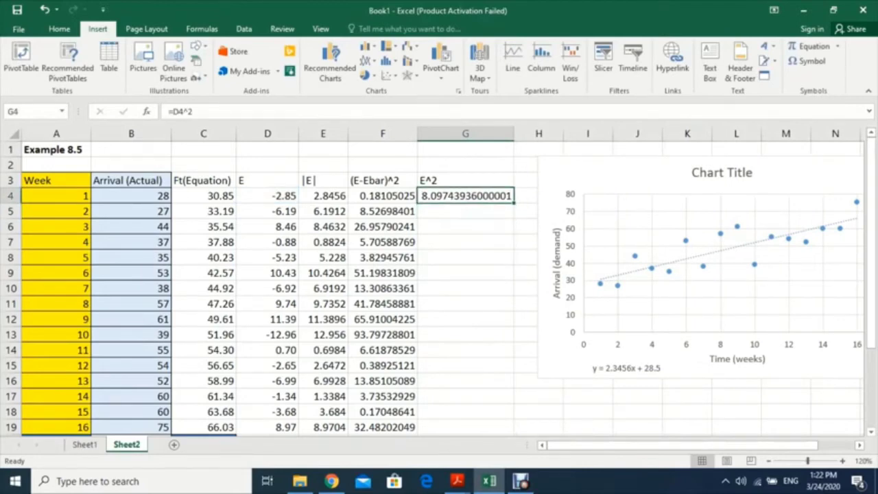
{"action": "left_click_drag", "start_coordinate": [513, 203], "coordinate": [511, 432]}
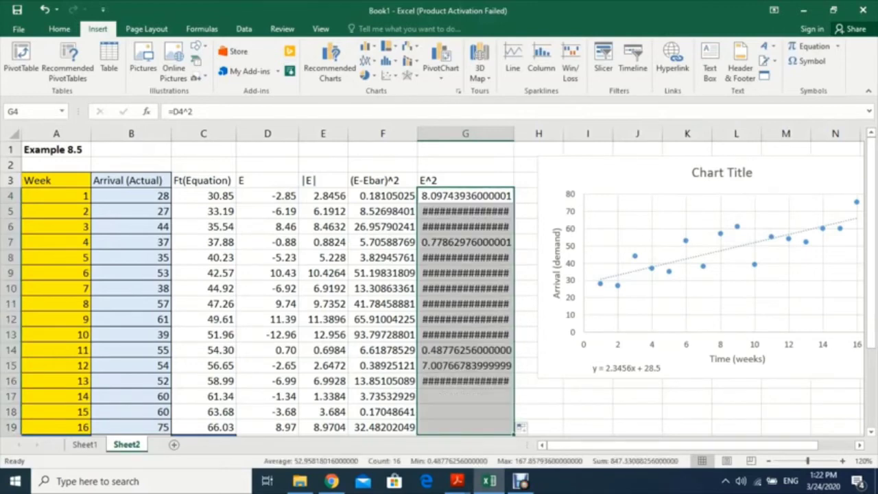
{"action": "scroll", "coordinate": [511, 411], "scroll_direction": "down", "scroll_amount": 1}
{"action": "scroll", "coordinate": [511, 411], "scroll_direction": "up", "scroll_amount": 1}
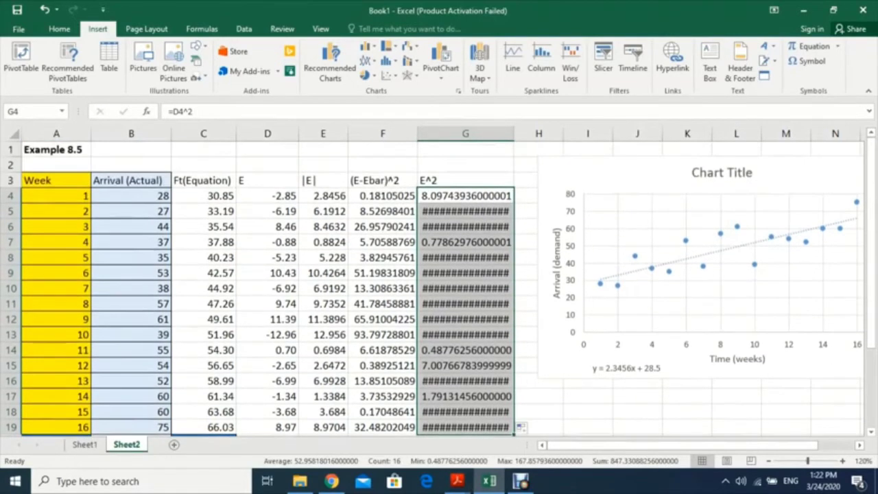
Check the squared error formulas for weeks 1 and 2 in G4 and G5
{"action": "left_click", "coordinate": [463, 212]}
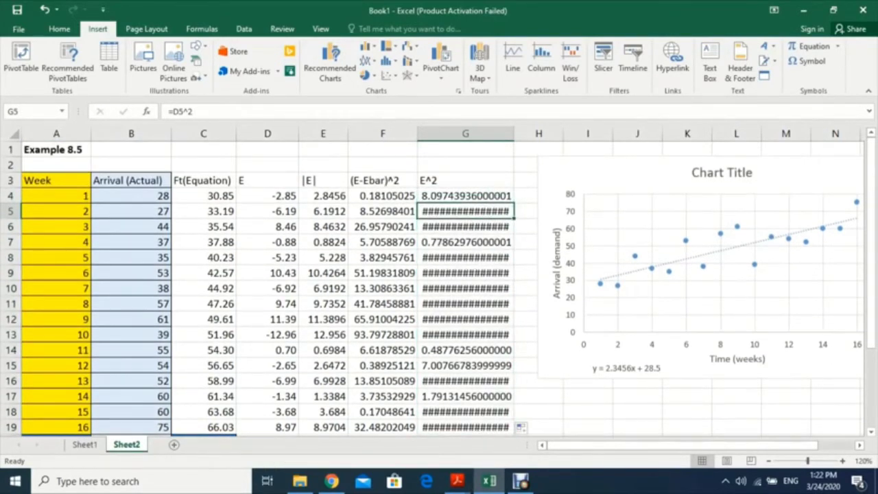
{"action": "left_click", "coordinate": [465, 196]}
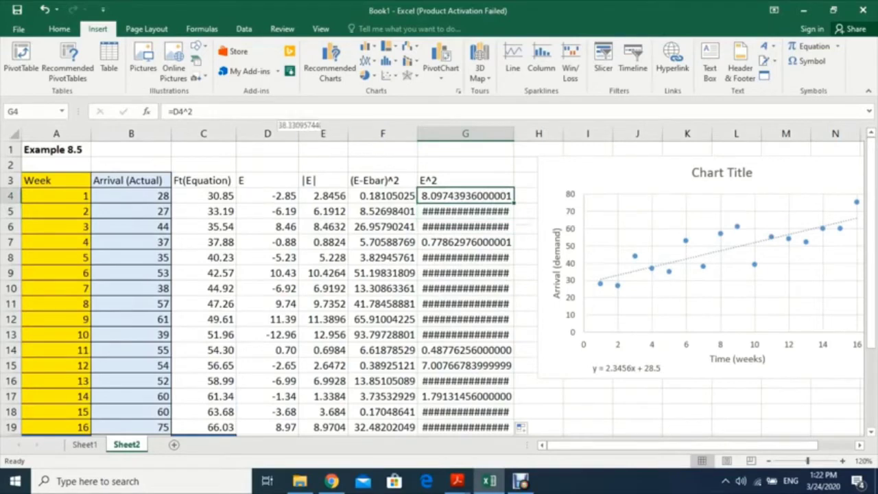
{"action": "left_click", "coordinate": [277, 112]}
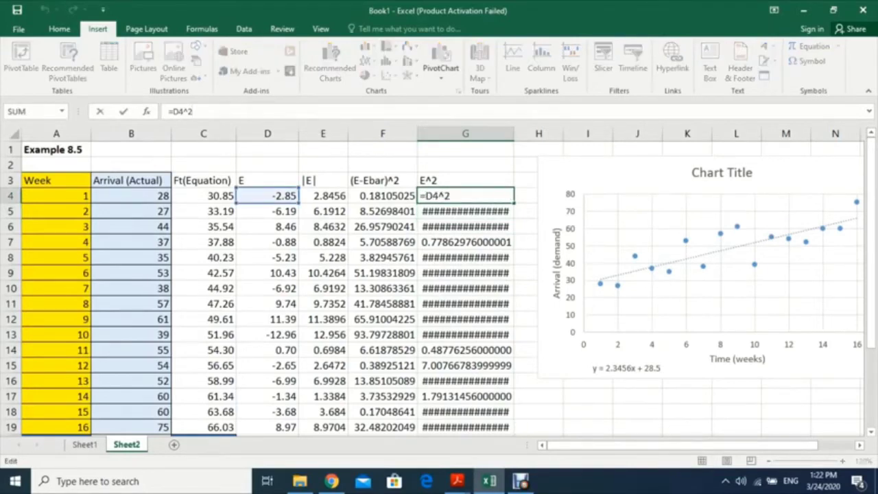
{"action": "key", "text": "Return"}
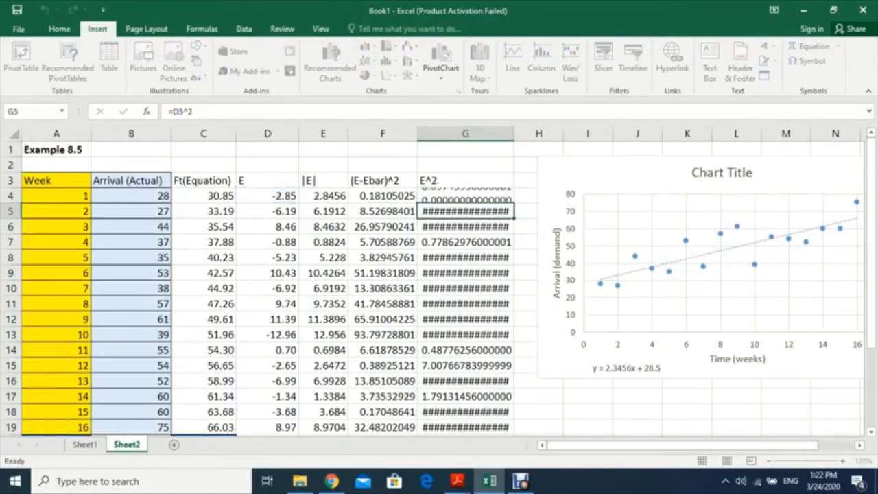
Format E4:G19 as Number with two decimal places and fit column G's width to its contents
{"action": "key", "text": "Up"}
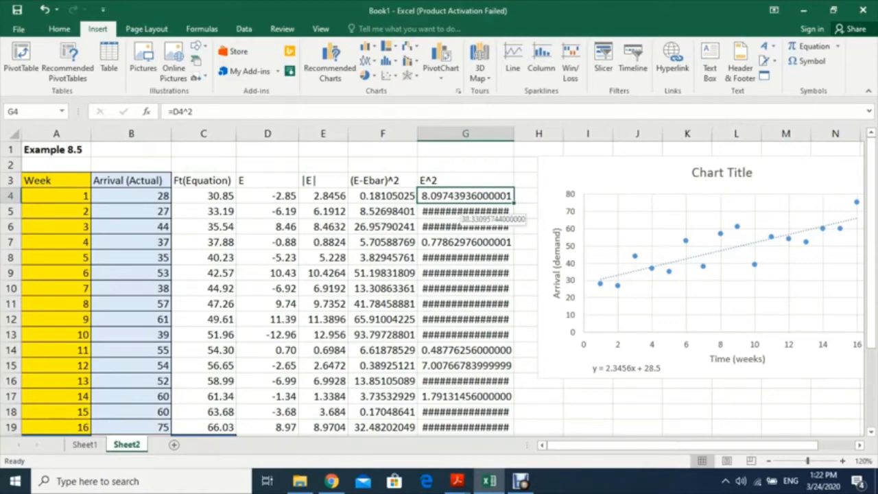
{"action": "left_click_drag", "start_coordinate": [514, 133], "coordinate": [526, 133]}
{"action": "left_click", "coordinate": [471, 227]}
{"action": "left_click_drag", "start_coordinate": [471, 195], "coordinate": [333, 397]}
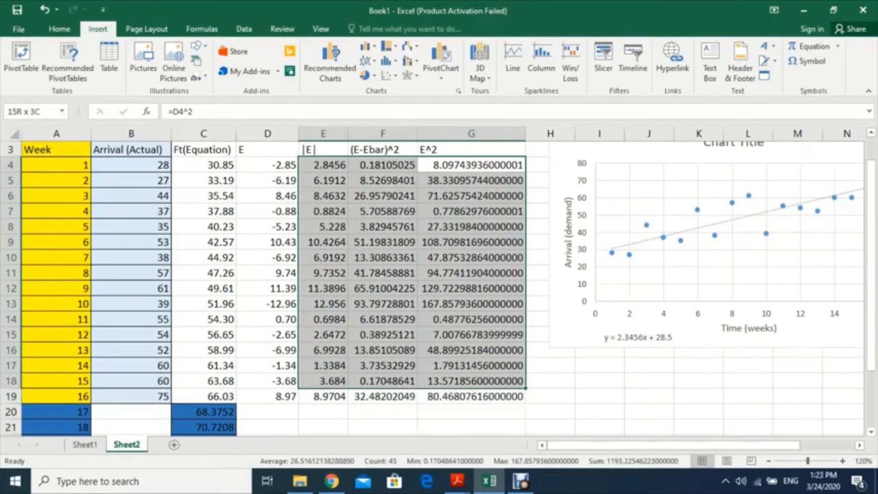
{"action": "right_click", "coordinate": [336, 192]}
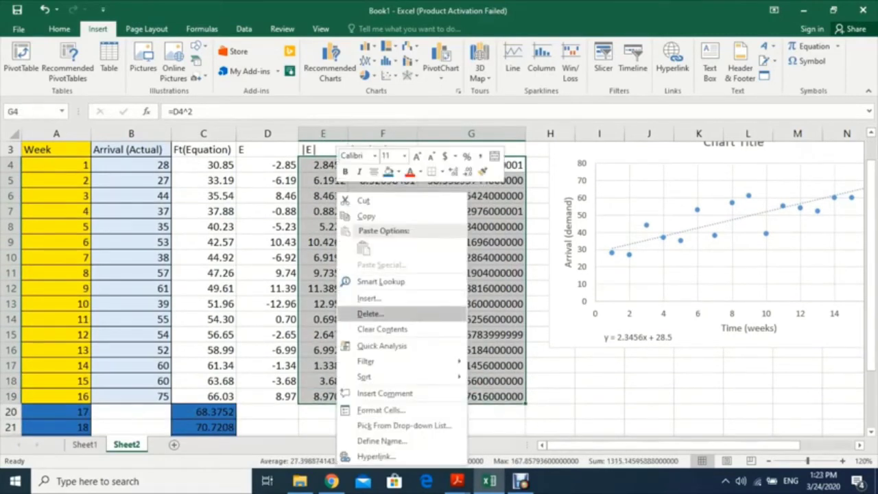
{"action": "left_click", "coordinate": [380, 409]}
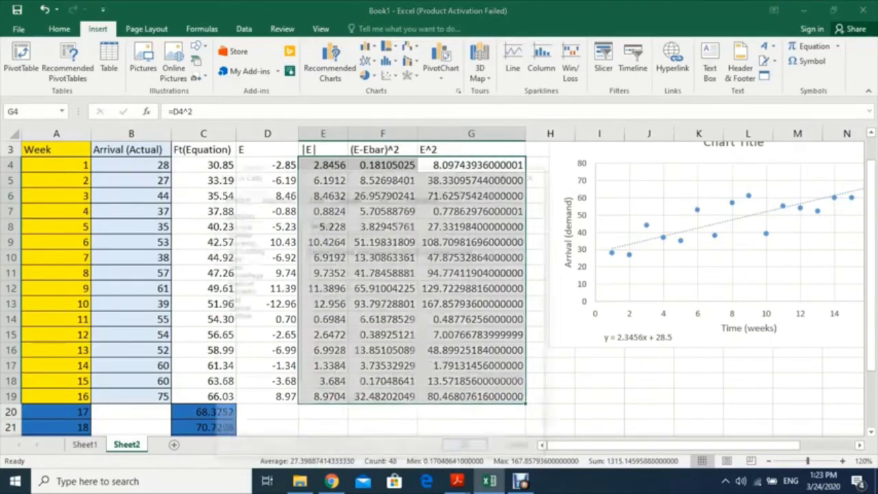
{"action": "left_click", "coordinate": [236, 233]}
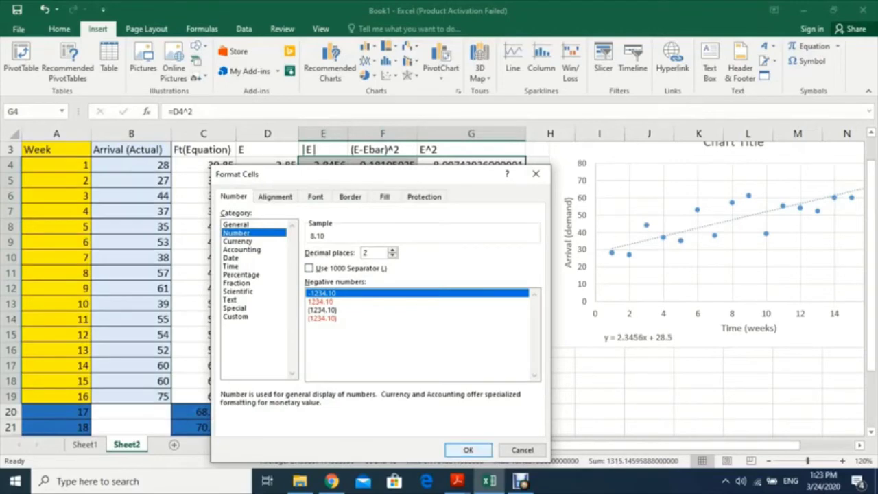
{"action": "left_click", "coordinate": [468, 450]}
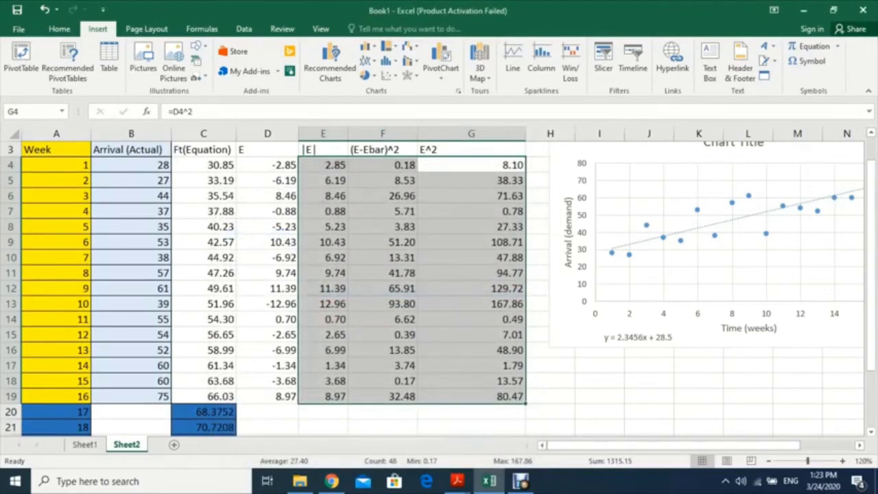
{"action": "double_click", "coordinate": [525, 133]}
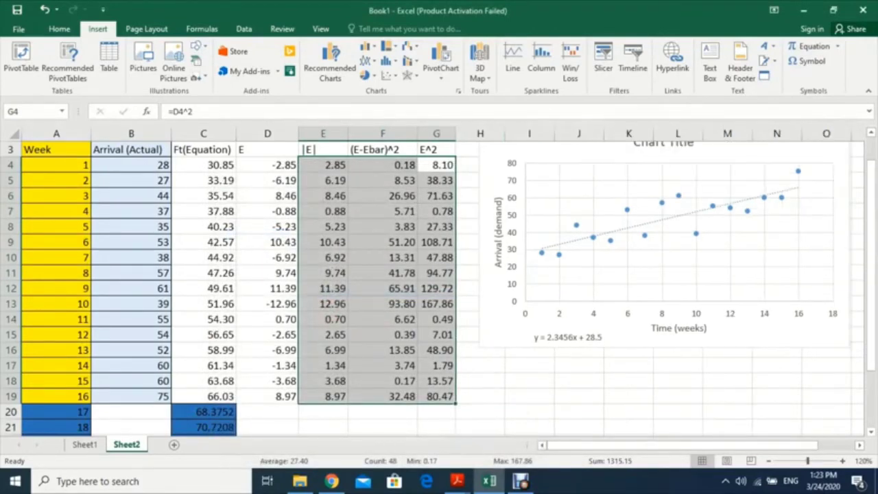
Fill the MAD formula from E23 across to G23 and clear the copy in F23
{"action": "left_click", "coordinate": [638, 339]}
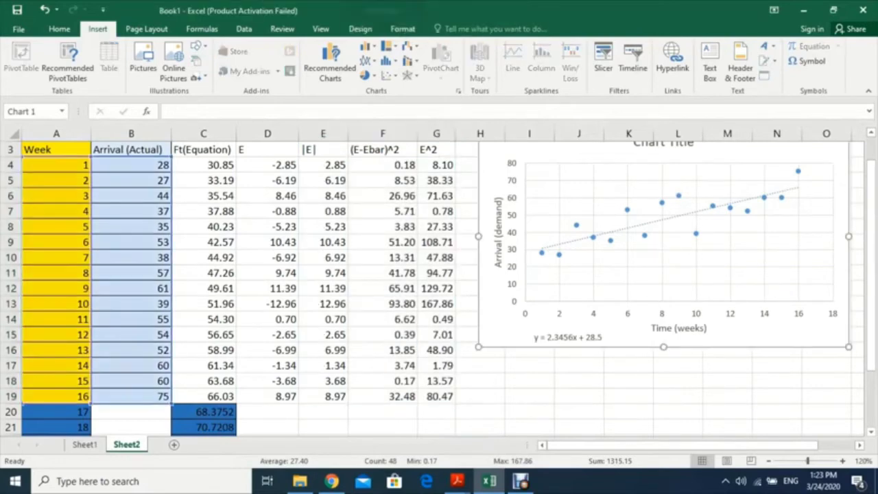
{"action": "scroll", "coordinate": [438, 281], "scroll_direction": "down", "scroll_amount": 3}
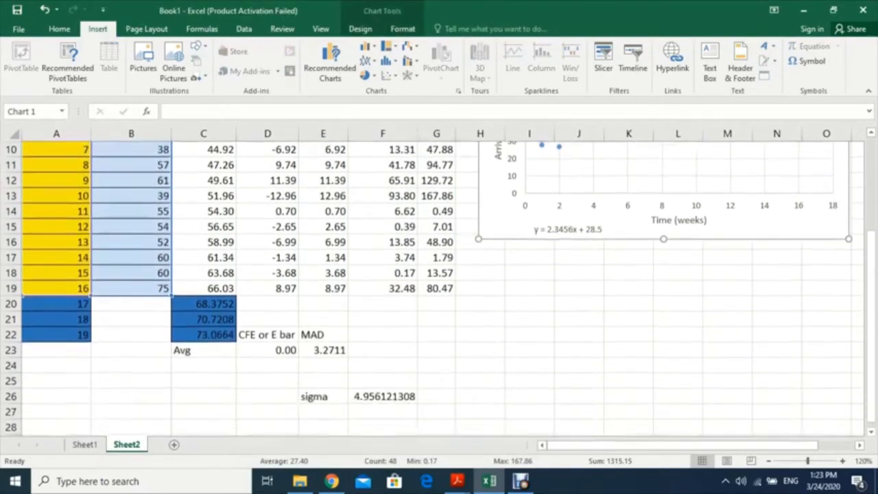
{"action": "left_click", "coordinate": [323, 319]}
{"action": "left_click_drag", "start_coordinate": [348, 326], "coordinate": [443, 324]}
{"action": "left_click", "coordinate": [437, 320]}
{"action": "left_click", "coordinate": [383, 319]}
{"action": "key", "text": "Delete"}
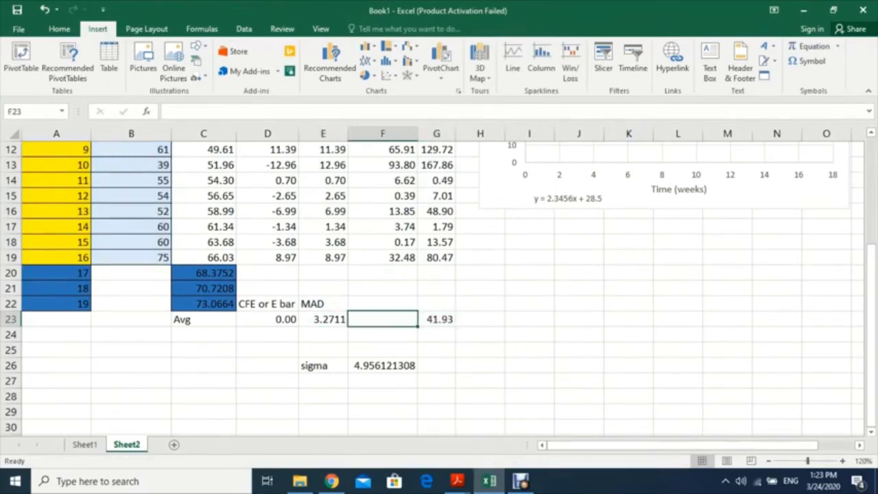
Enter the label "MSE" in G22 above the E^2 column's summary value
{"action": "left_click", "coordinate": [436, 304]}
{"action": "scroll", "coordinate": [437, 304], "scroll_direction": "up", "scroll_amount": 4}
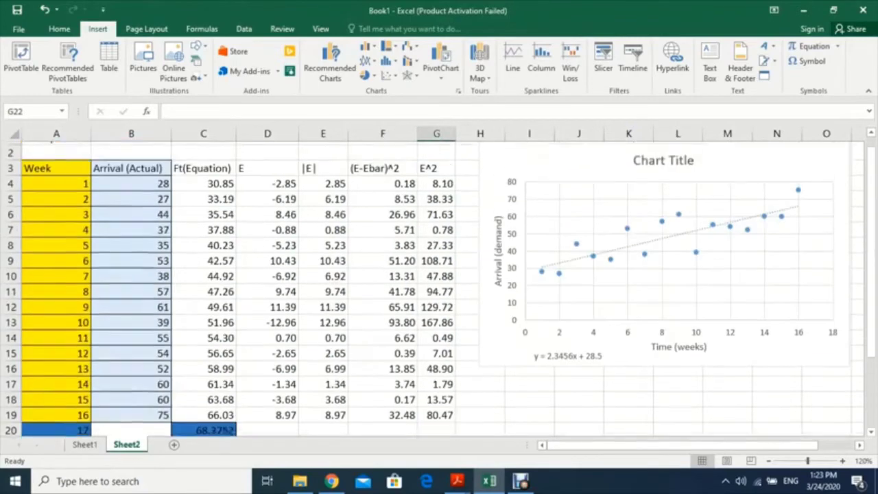
{"action": "scroll", "coordinate": [437, 304], "scroll_direction": "down", "scroll_amount": 1}
{"action": "scroll", "coordinate": [439, 288], "scroll_direction": "down", "scroll_amount": 3}
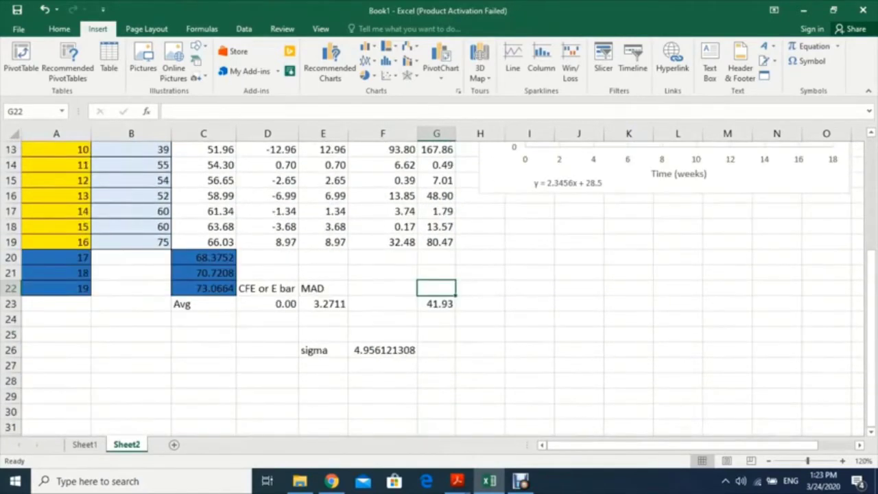
{"action": "type", "text": "MSE"}
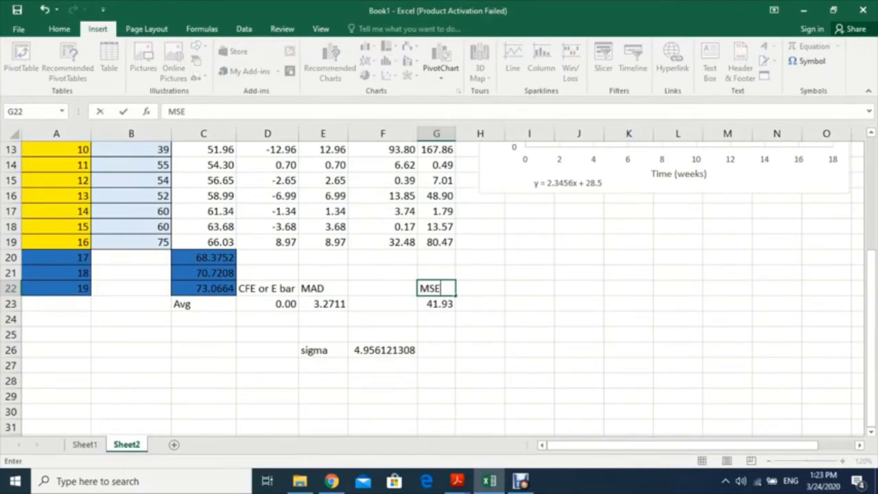
{"action": "scroll", "coordinate": [439, 288], "scroll_direction": "up", "scroll_amount": 4}
{"action": "key", "text": "ctrl+Return"}
Move the chart clear of column H and add the column header "|E|/D" in H3
{"action": "left_click_drag", "start_coordinate": [524, 172], "coordinate": [640, 182]}
{"action": "left_click", "coordinate": [480, 181]}
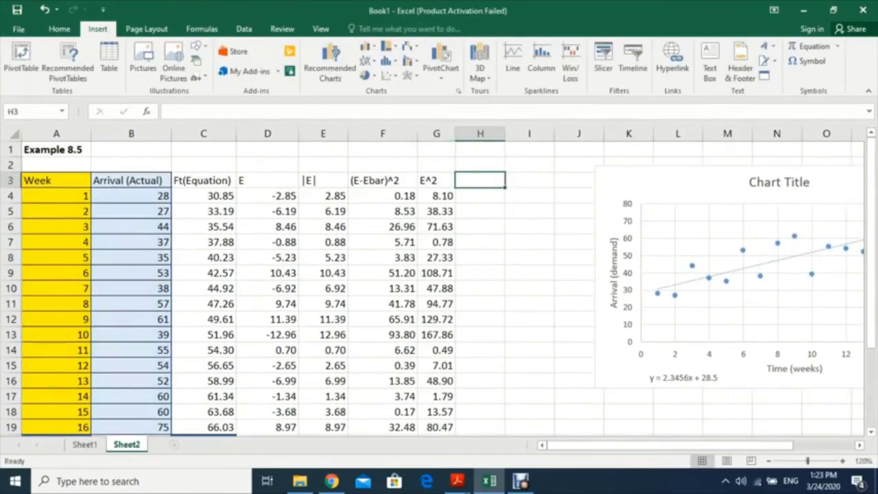
{"action": "type", "text": "M"}
{"action": "key", "text": "BackSpace"}
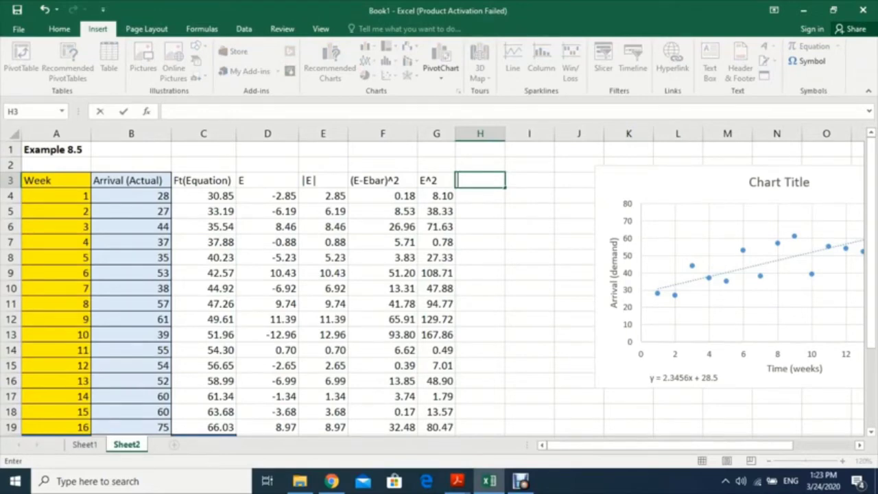
{"action": "type", "text": "|E|/D"}
{"action": "key", "text": "Return"}
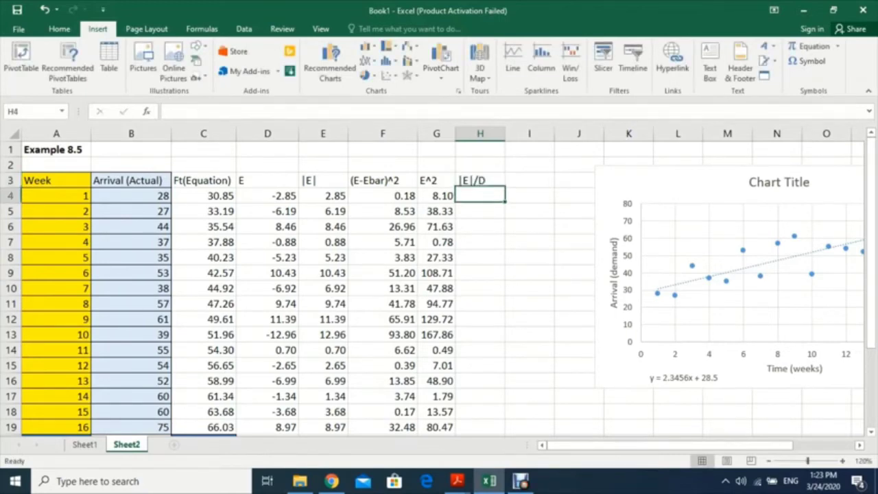
Compute the week 1 relative absolute error in H4 with =E4/B4 and fill the formula down to H19
{"action": "type", "text": "="}
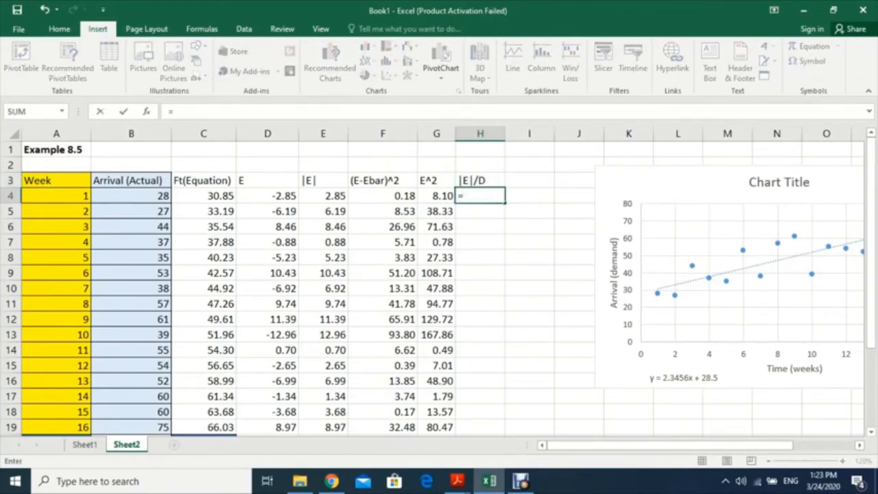
{"action": "left_click", "coordinate": [323, 196]}
{"action": "type", "text": "/"}
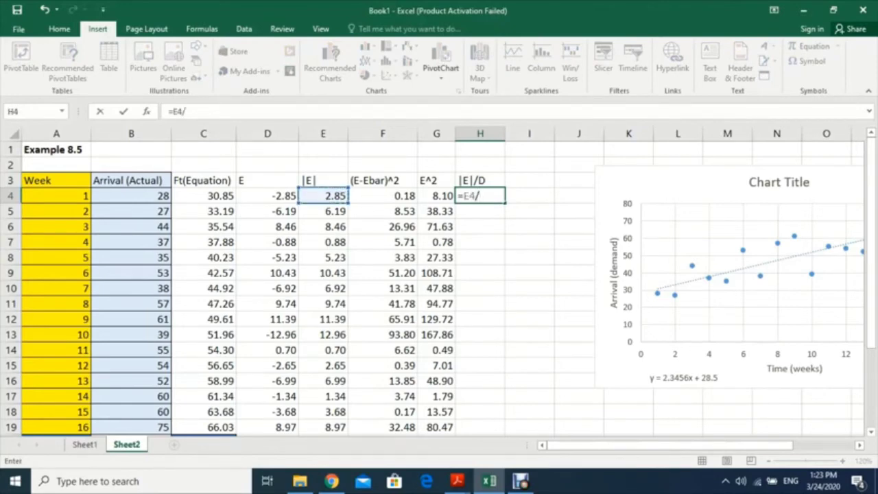
{"action": "left_click", "coordinate": [134, 196]}
{"action": "key", "text": "Return"}
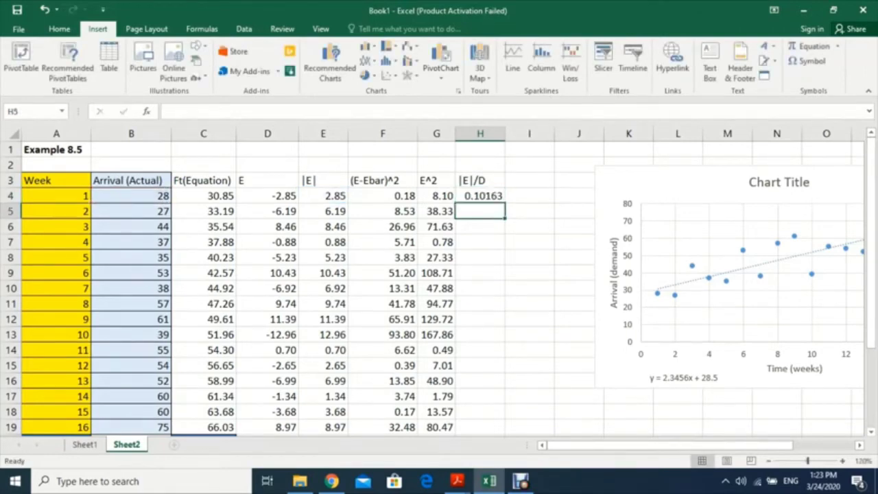
{"action": "left_click", "coordinate": [480, 196]}
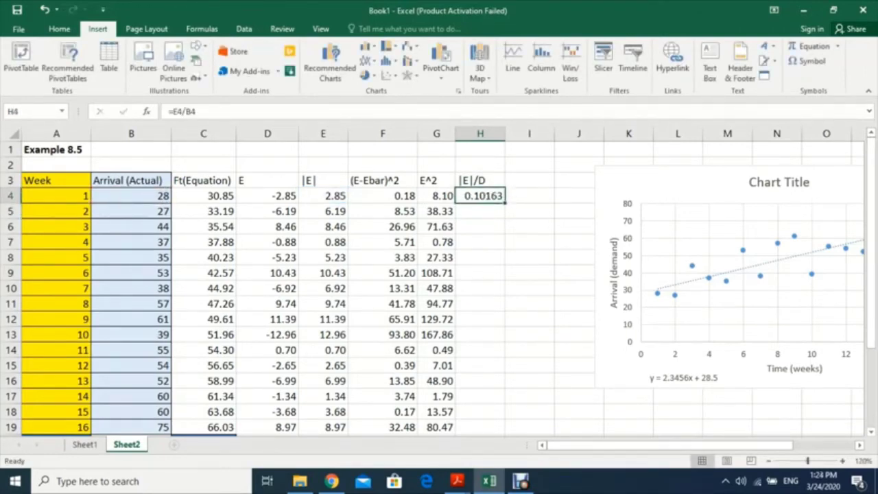
{"action": "left_click_drag", "start_coordinate": [504, 203], "coordinate": [484, 354]}
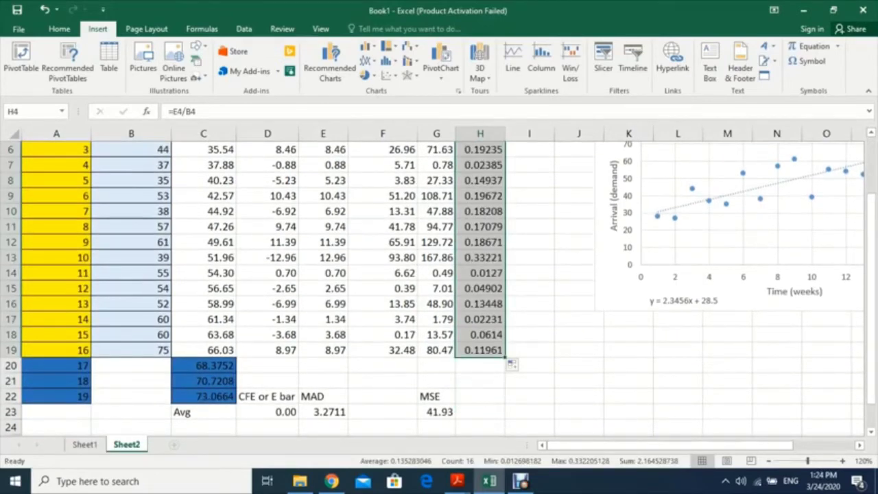
{"action": "right_click", "coordinate": [487, 193]}
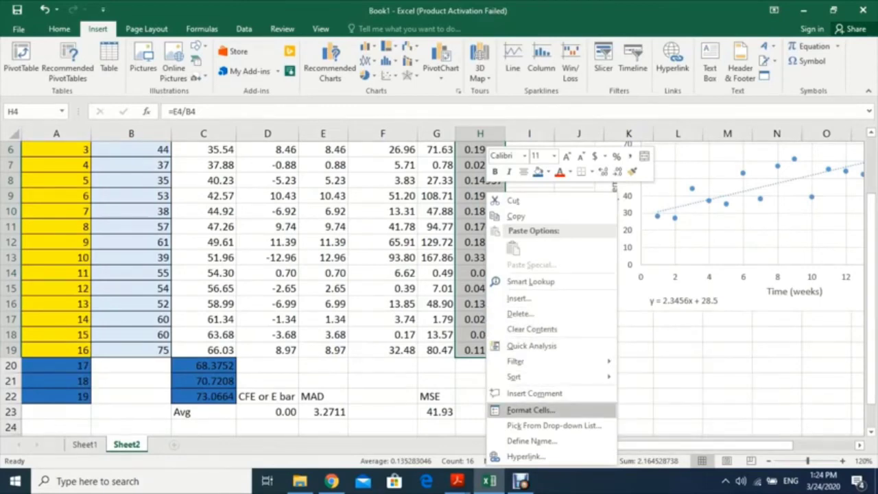
{"action": "left_click", "coordinate": [530, 409]}
{"action": "left_click", "coordinate": [390, 240]}
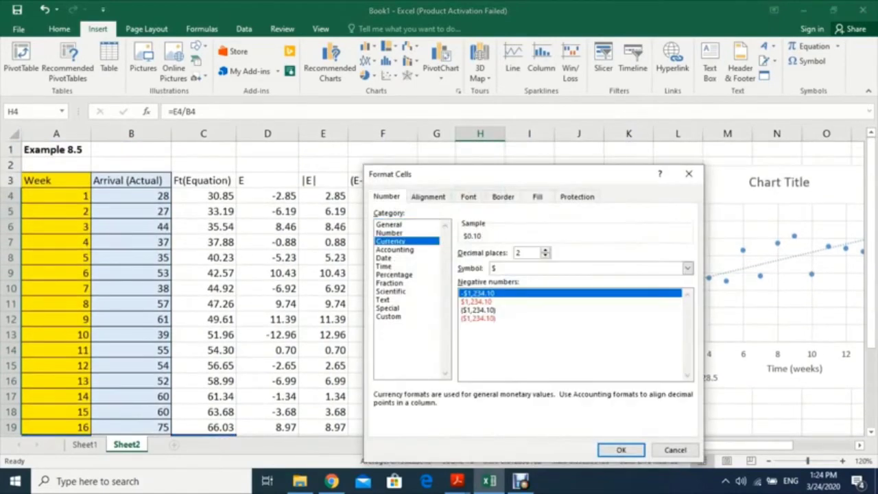
{"action": "left_click", "coordinate": [621, 449]}
{"action": "left_click", "coordinate": [529, 365]}
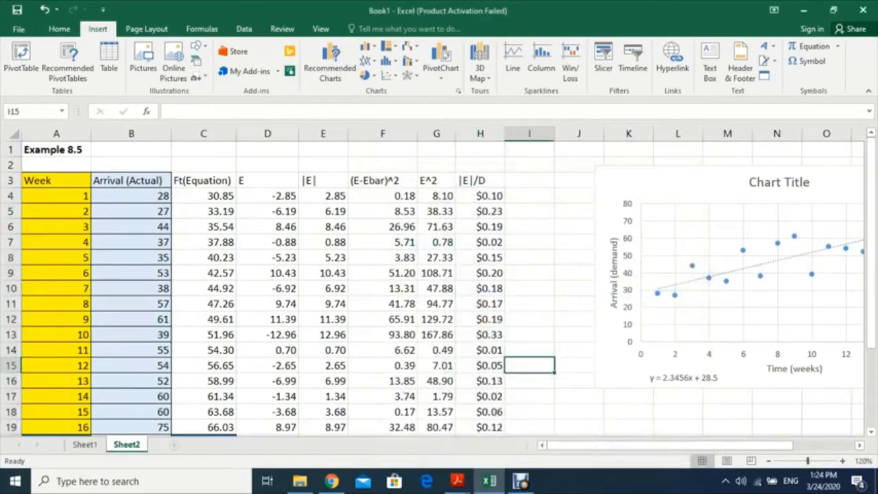
{"action": "key", "text": "ctrl+z"}
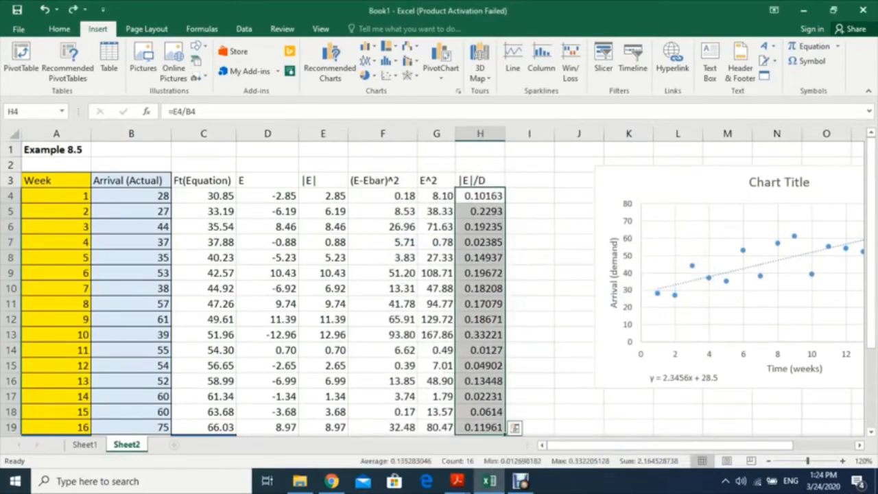
Format the |E|/D values in H4:H19 as Number with two decimal places
{"action": "right_click", "coordinate": [498, 193]}
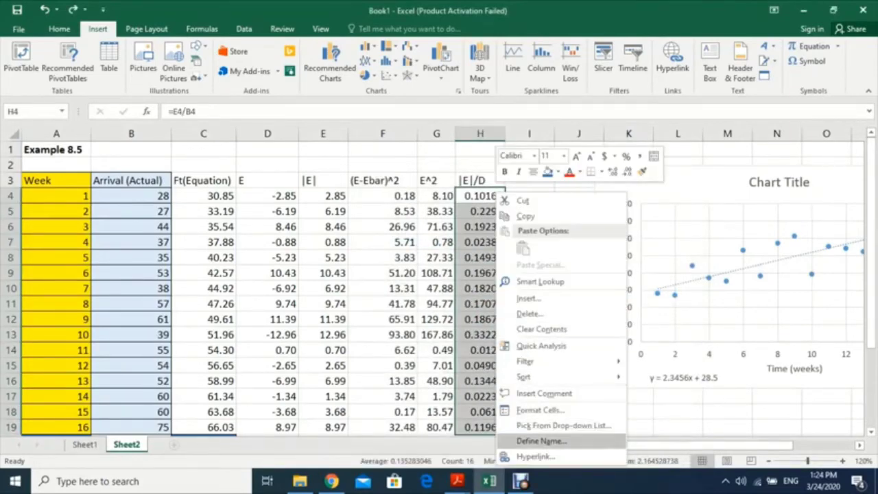
{"action": "left_click", "coordinate": [539, 410]}
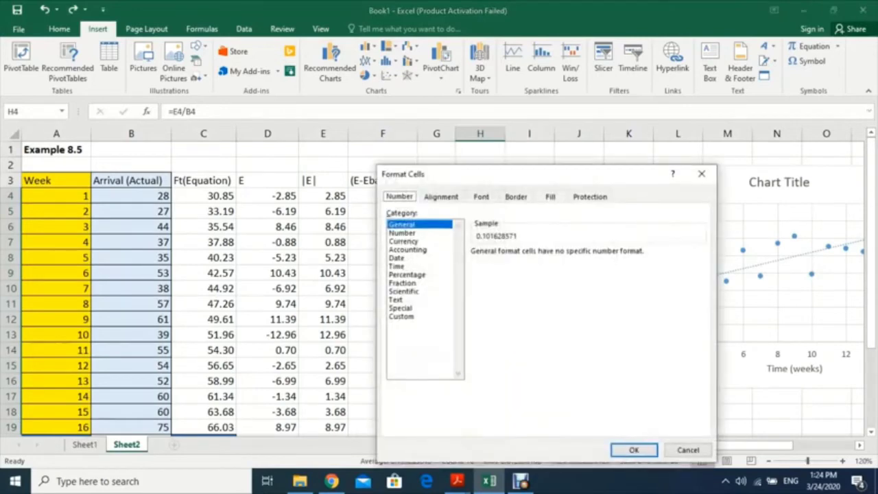
{"action": "left_click", "coordinate": [402, 233]}
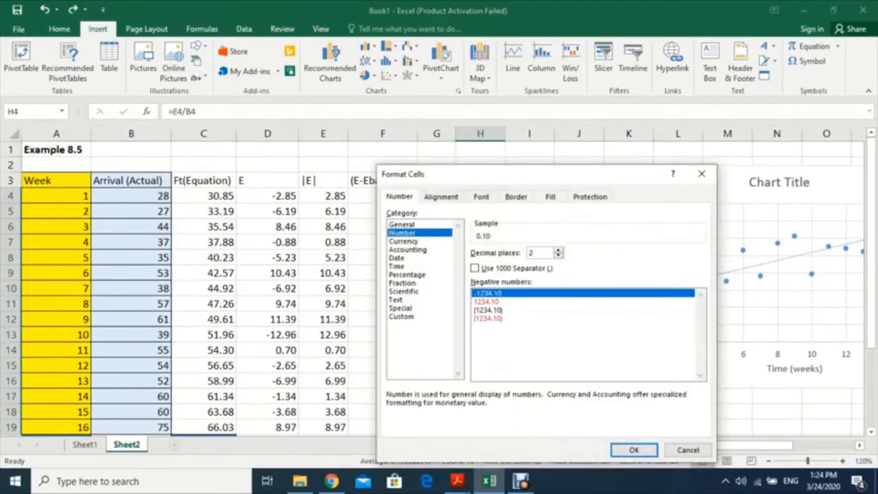
{"action": "left_click", "coordinate": [634, 449]}
{"action": "left_click", "coordinate": [578, 365]}
Fill the G23 formula across to H23 and multiply it by 100, giving =AVEDEV(H4:H19)*100
{"action": "scroll", "coordinate": [578, 365], "scroll_direction": "down", "scroll_amount": 2}
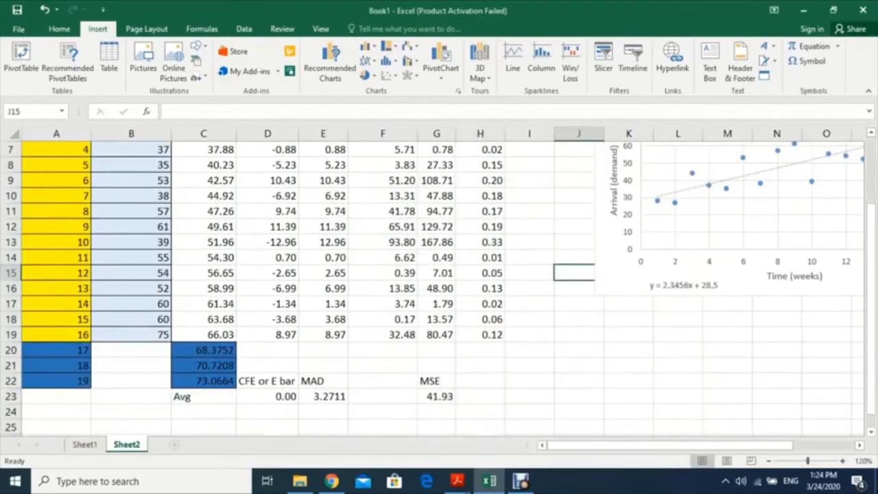
{"action": "scroll", "coordinate": [439, 288], "scroll_direction": "down", "scroll_amount": 1}
{"action": "left_click", "coordinate": [437, 349]}
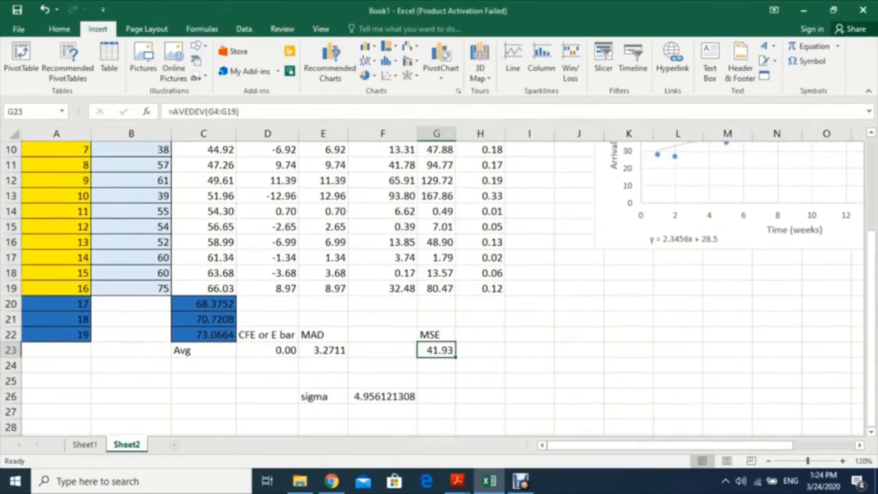
{"action": "left_click_drag", "start_coordinate": [456, 357], "coordinate": [486, 354]}
{"action": "left_click", "coordinate": [480, 350]}
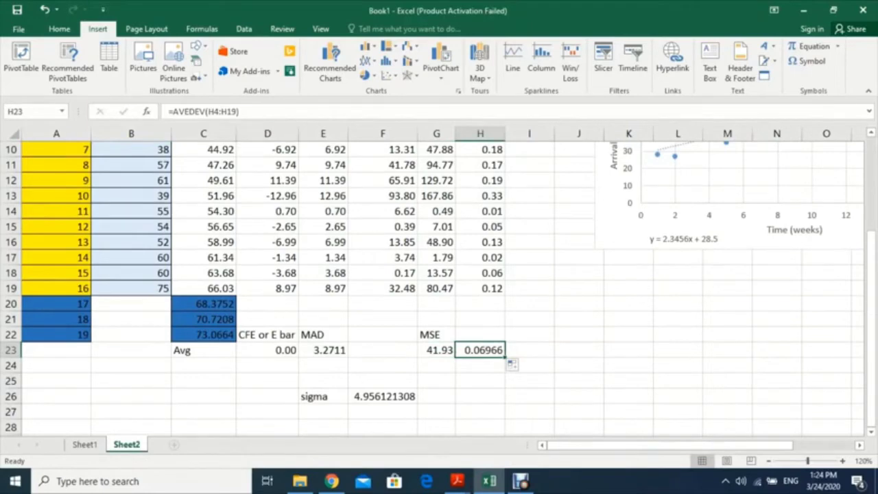
{"action": "left_click", "coordinate": [240, 111]}
{"action": "type", "text": "*100"}
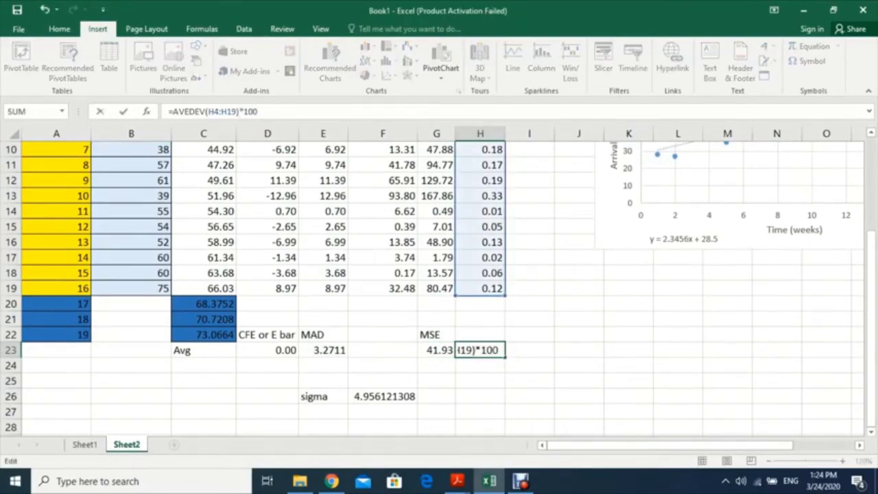
{"action": "key", "text": "Return"}
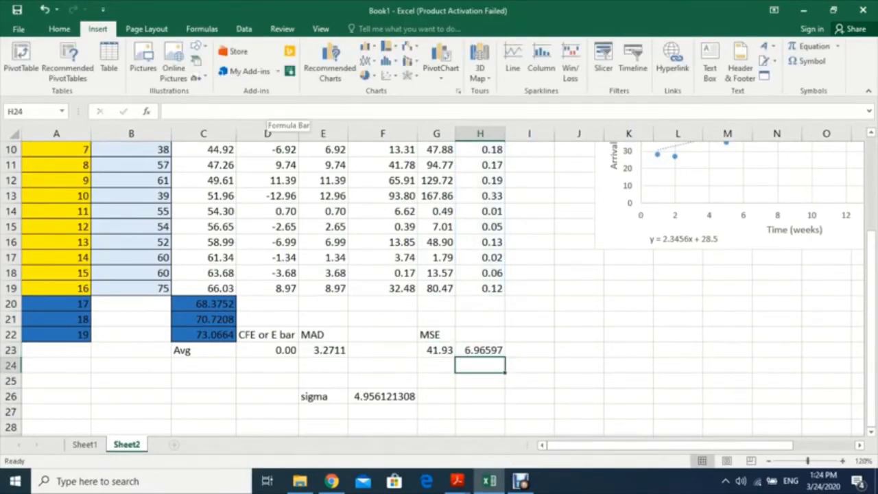
Enter the label "MAPE" in H22 and review the completed error columns
{"action": "left_click", "coordinate": [480, 335]}
{"action": "type", "text": "MAPE"}
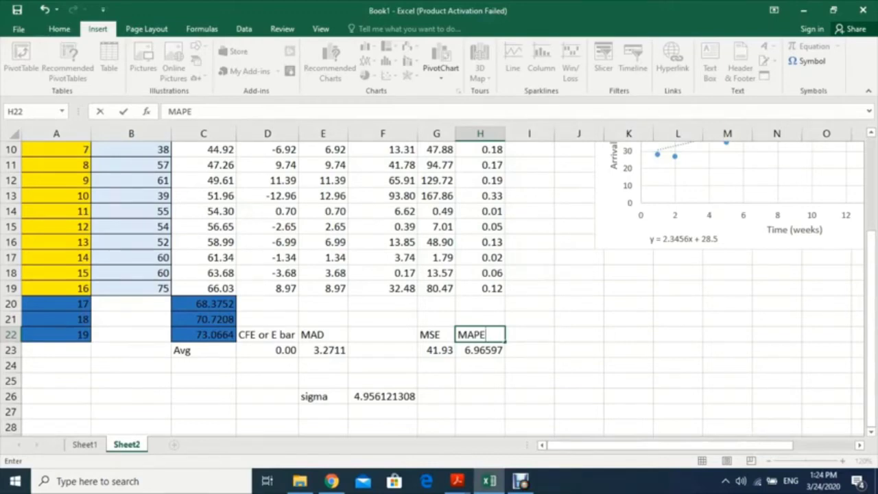
{"action": "scroll", "coordinate": [439, 288], "scroll_direction": "up", "scroll_amount": 3}
{"action": "scroll", "coordinate": [439, 288], "scroll_direction": "down", "scroll_amount": 3}
{"action": "scroll", "coordinate": [439, 288], "scroll_direction": "up", "scroll_amount": 3}
{"action": "scroll", "coordinate": [439, 288], "scroll_direction": "down", "scroll_amount": 2}
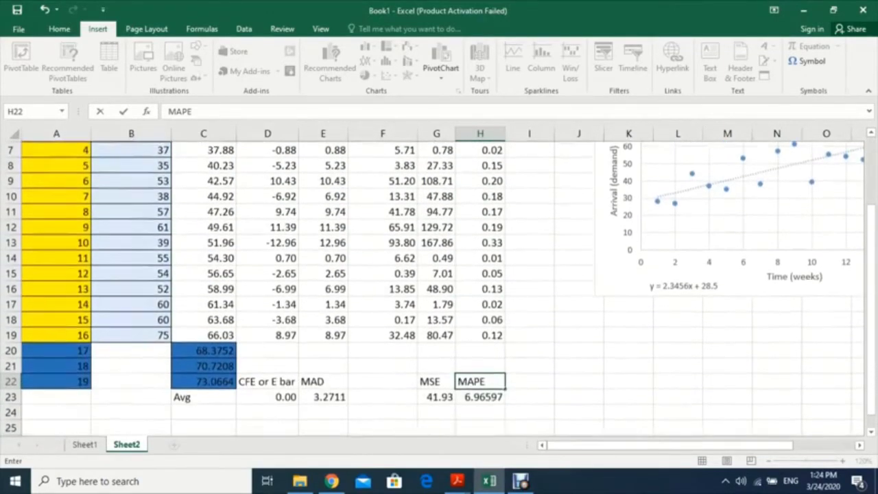
{"action": "scroll", "coordinate": [439, 288], "scroll_direction": "down", "scroll_amount": 2}
{"action": "scroll", "coordinate": [439, 288], "scroll_direction": "up", "scroll_amount": 3}
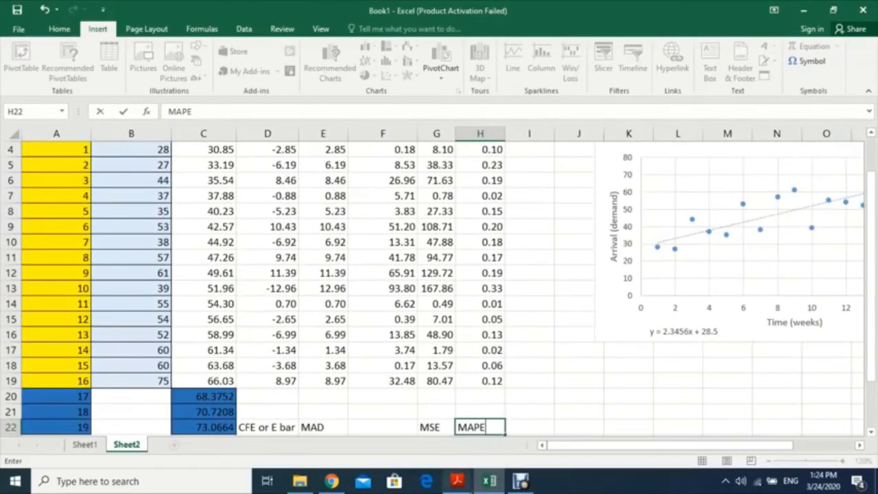
Switch to the lecture slides and go back from Application 8.4 towards the Figure 8.6(b) error table
{"action": "left_click", "coordinate": [521, 481]}
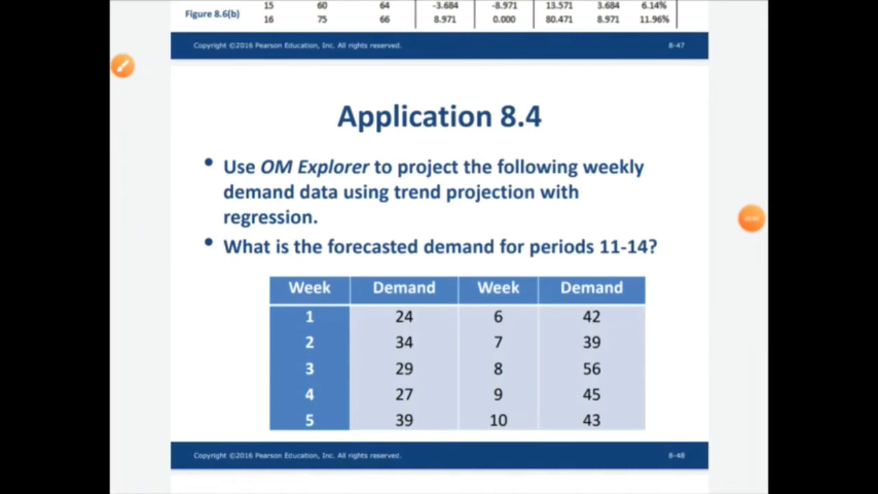
{"action": "scroll", "coordinate": [439, 247], "scroll_direction": "up", "scroll_amount": 2}
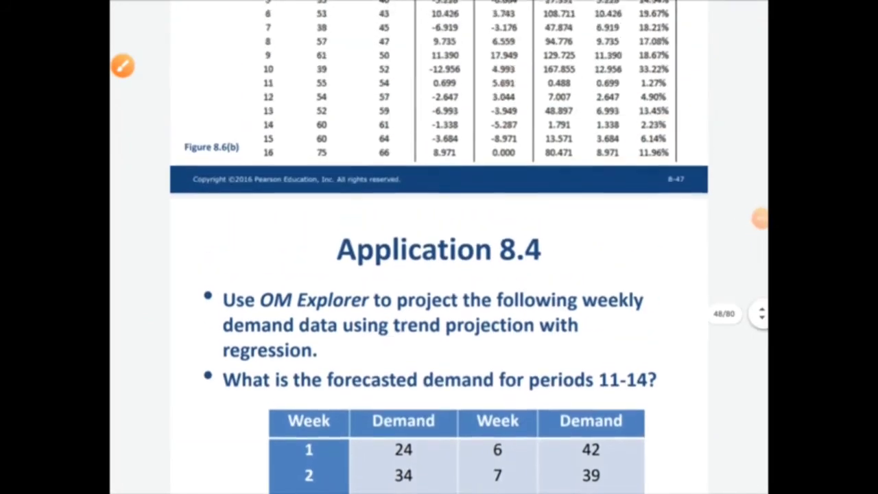